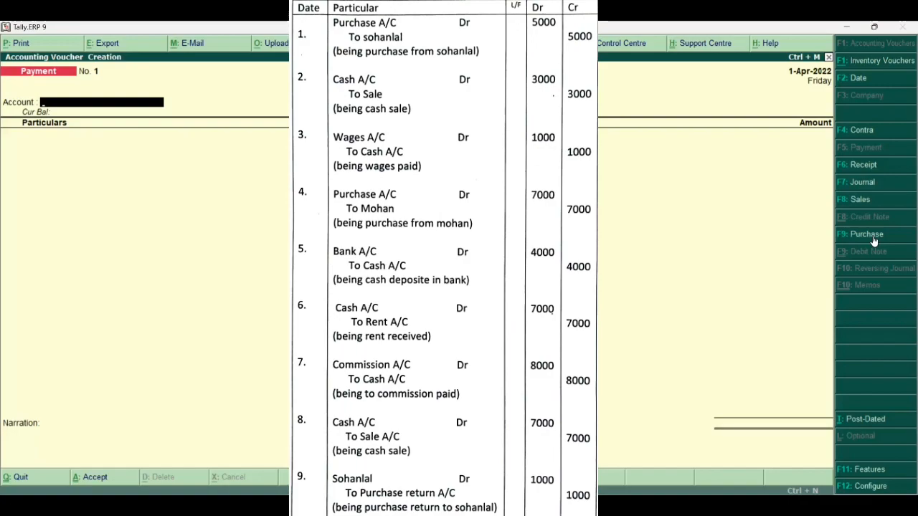
# Step: Start a purchase voucher with the supplier from the first journal entry as party account and accept the supplier's details
pyautogui.click(867, 235)
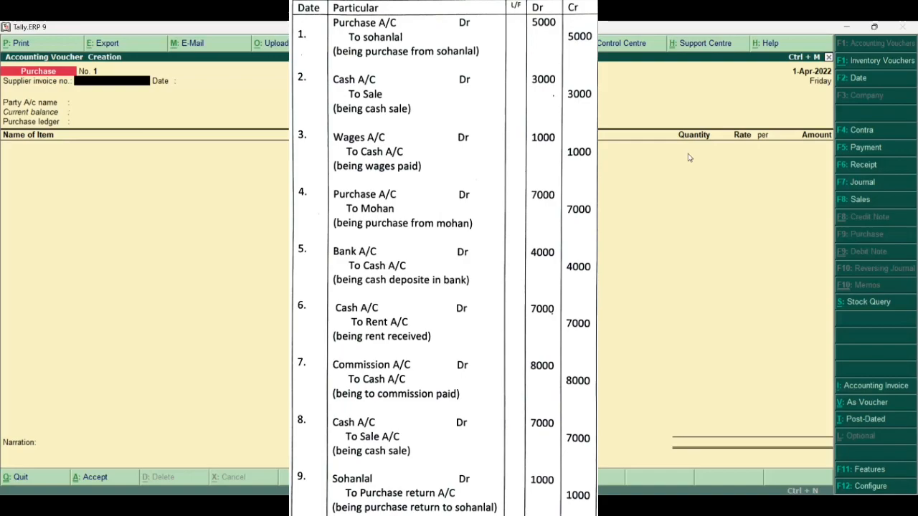
pyautogui.press('Return')
pyautogui.press('Return')
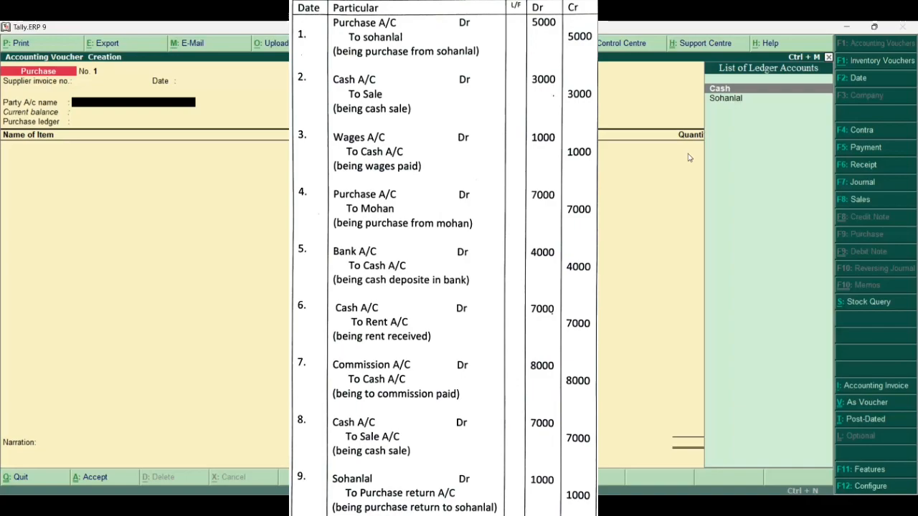
pyautogui.press('Down')
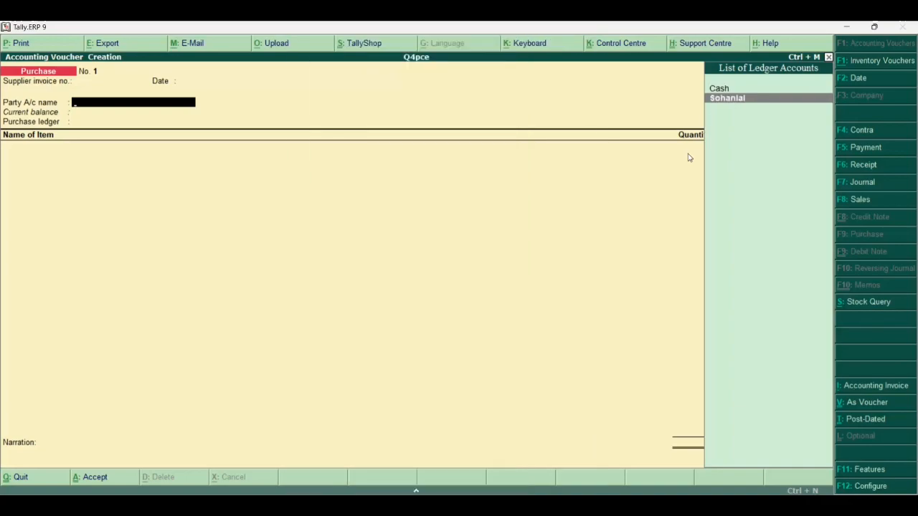
pyautogui.press('Return')
pyautogui.press('Return')
pyautogui.press('Return')
pyautogui.press('Return')
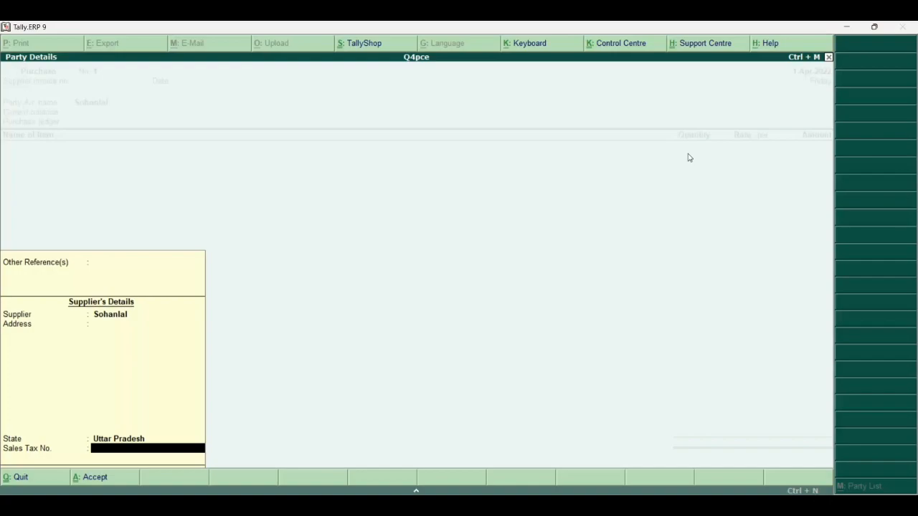
pyautogui.press('Return')
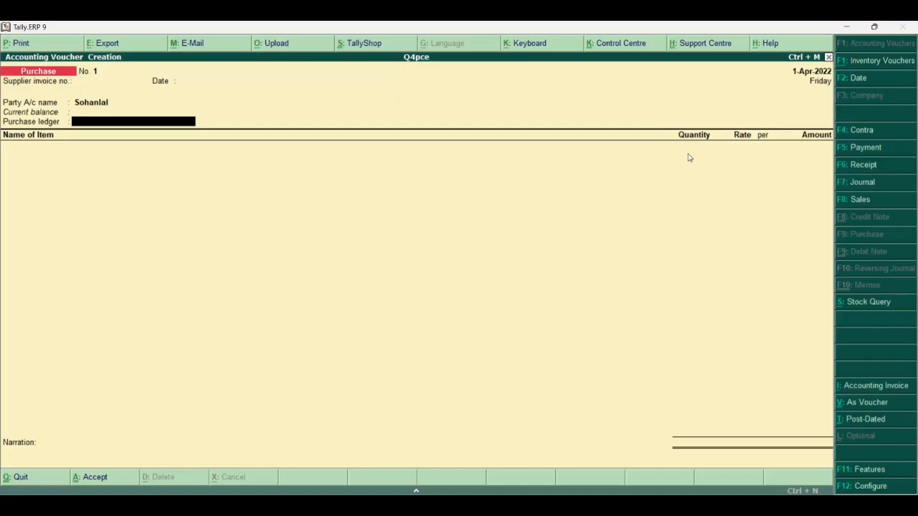
# Step: Create a purchase ledger named Pur under Purchase Accounts, with inventory values affected set to Yes and no bank details
pyautogui.hotkey('alt', 'c')
pyautogui.write('Pur')
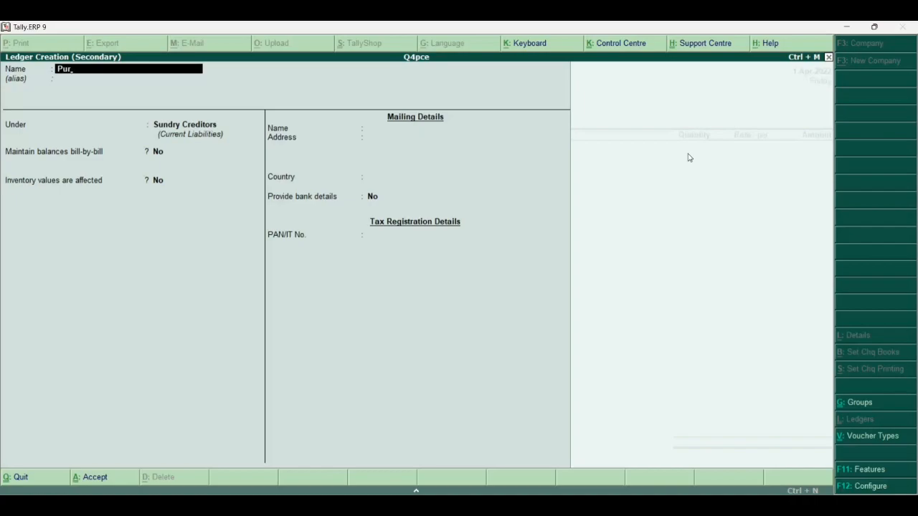
pyautogui.press('Return')
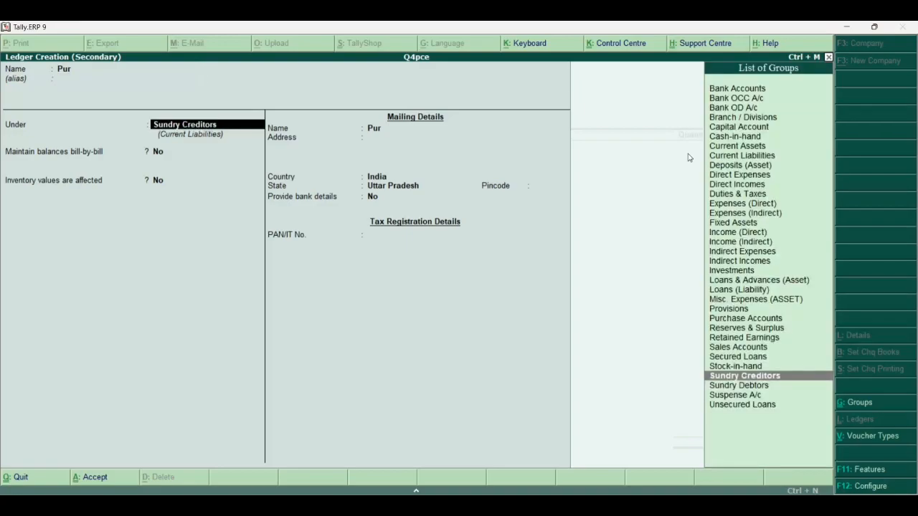
pyautogui.write('P')
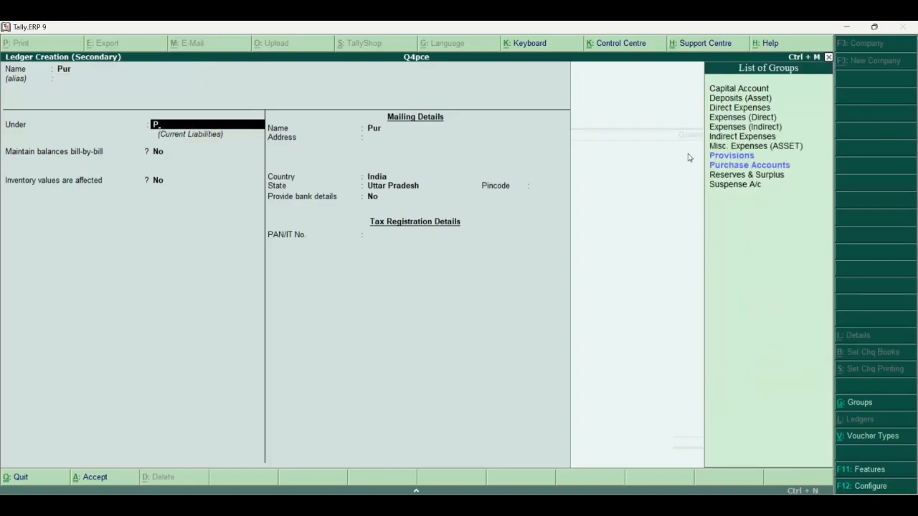
pyautogui.press('Down')
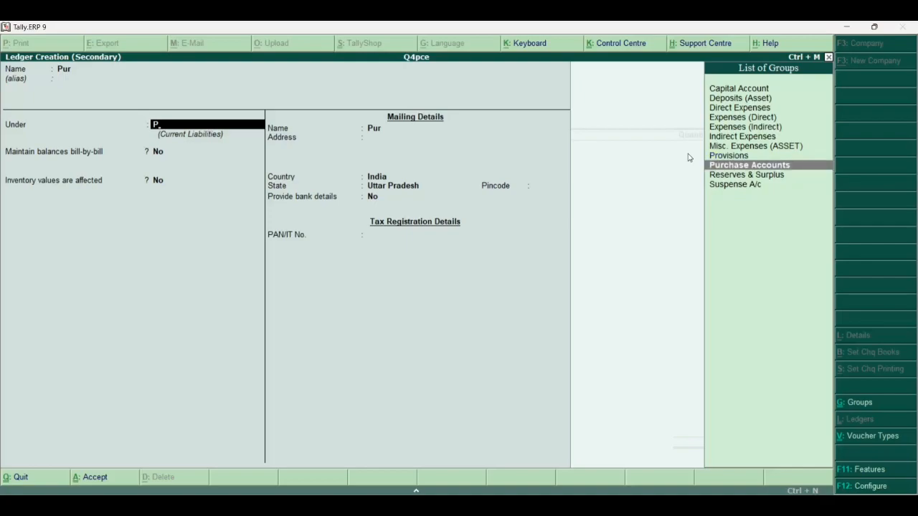
pyautogui.press('Return')
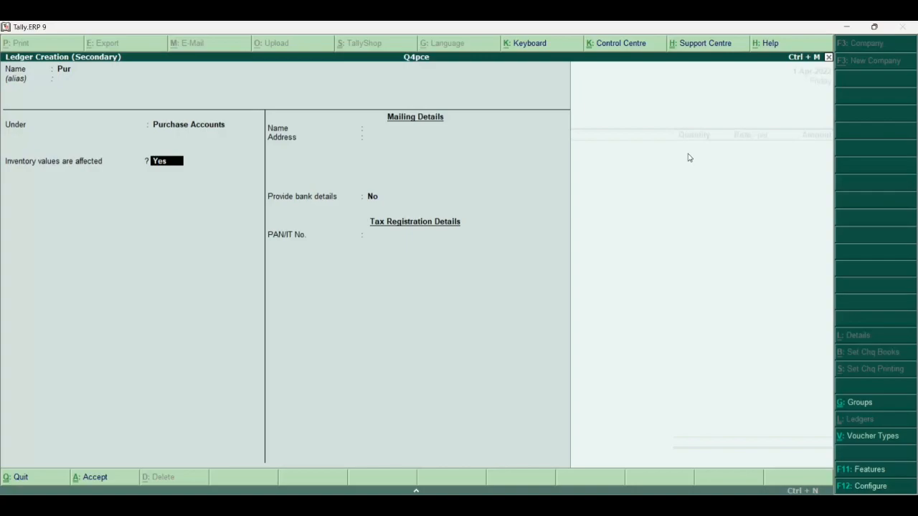
pyautogui.press('Return')
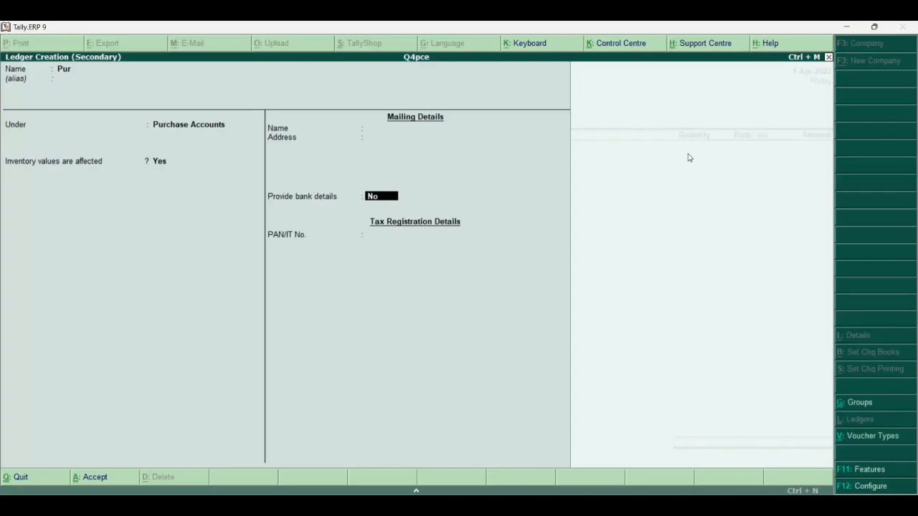
pyautogui.press('Return')
pyautogui.press('Return')
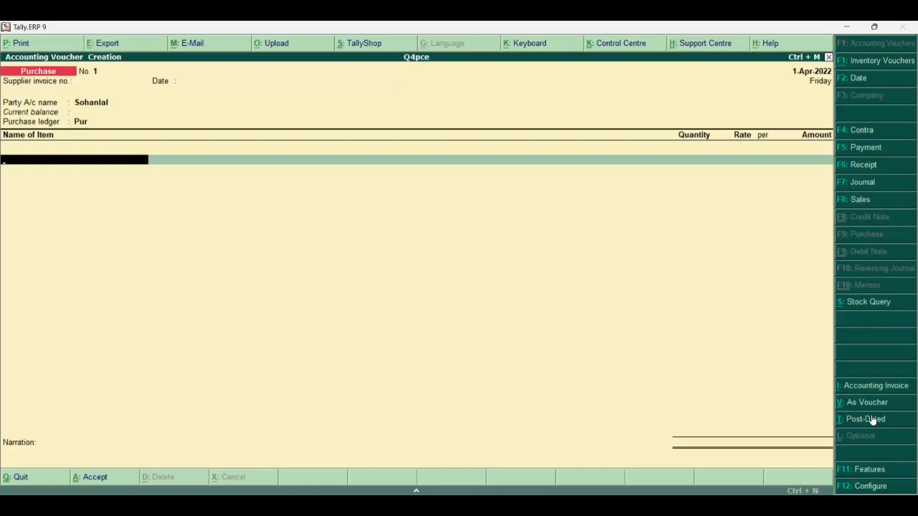
# Step: Switch the purchase voucher to accounting invoice mode and accept the same party and supplier details again
pyautogui.hotkey('ctrl', 'i')
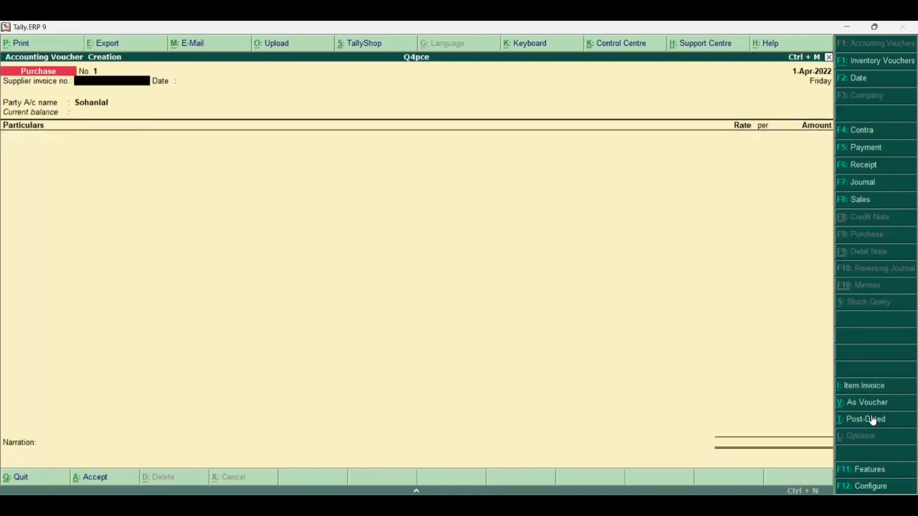
pyautogui.press('Return')
pyautogui.press('Return')
pyautogui.press('Return')
pyautogui.press('Return')
pyautogui.press('Return')
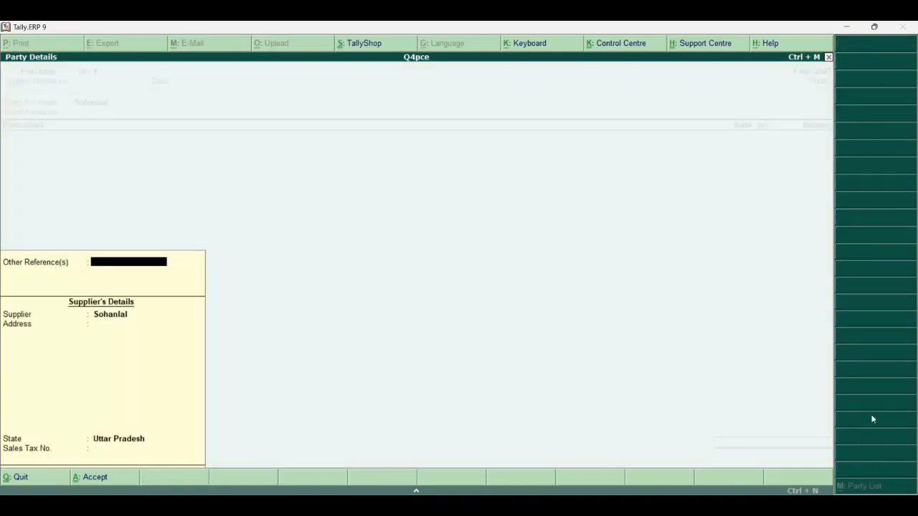
pyautogui.press('Return')
pyautogui.press('Return')
pyautogui.press('Return')
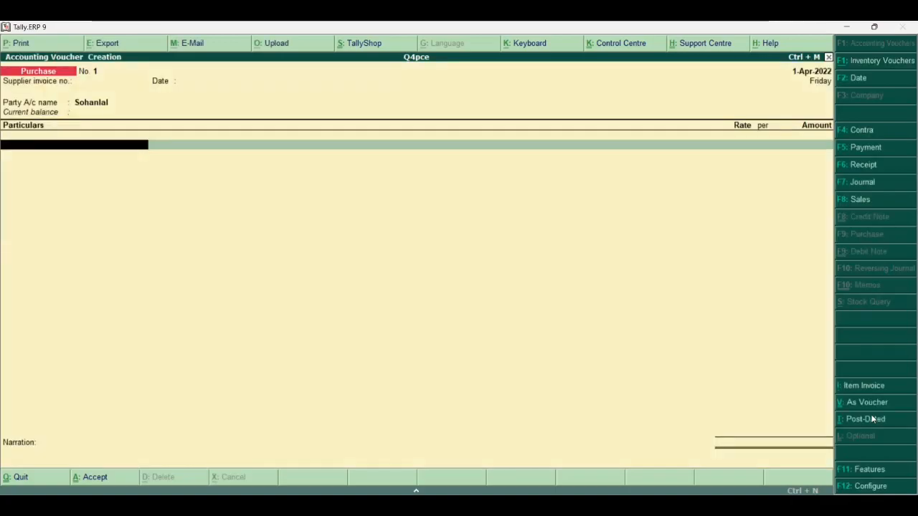
# Step: Enter the Pur ledger in the purchase voucher's particulars with an amount of 5000
pyautogui.write('P')
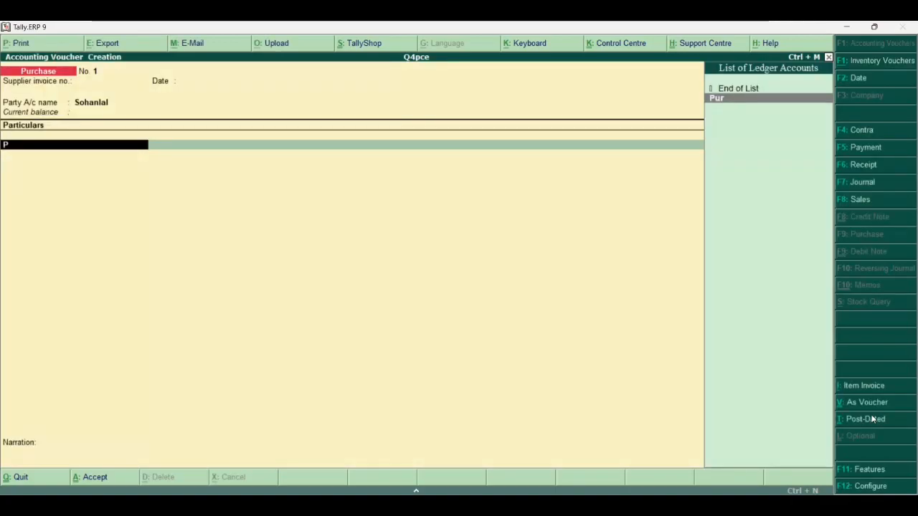
pyautogui.press('Return')
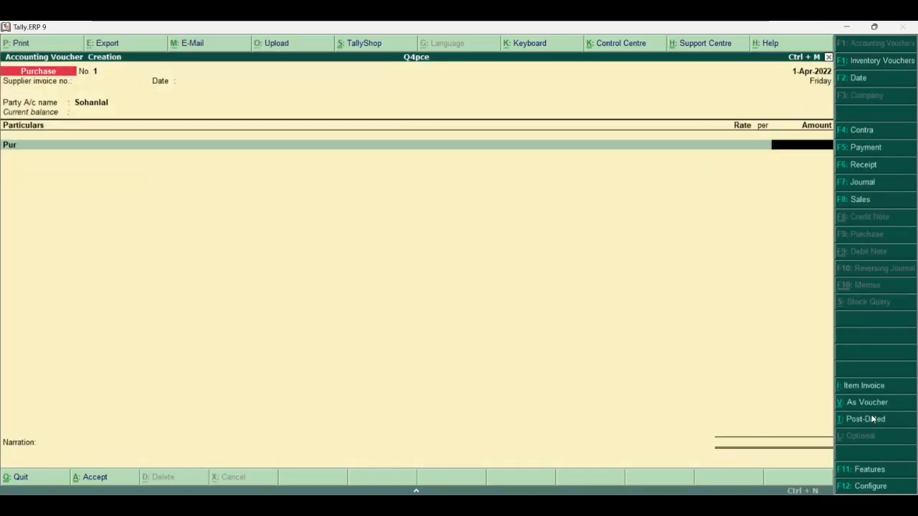
pyautogui.write('5000')
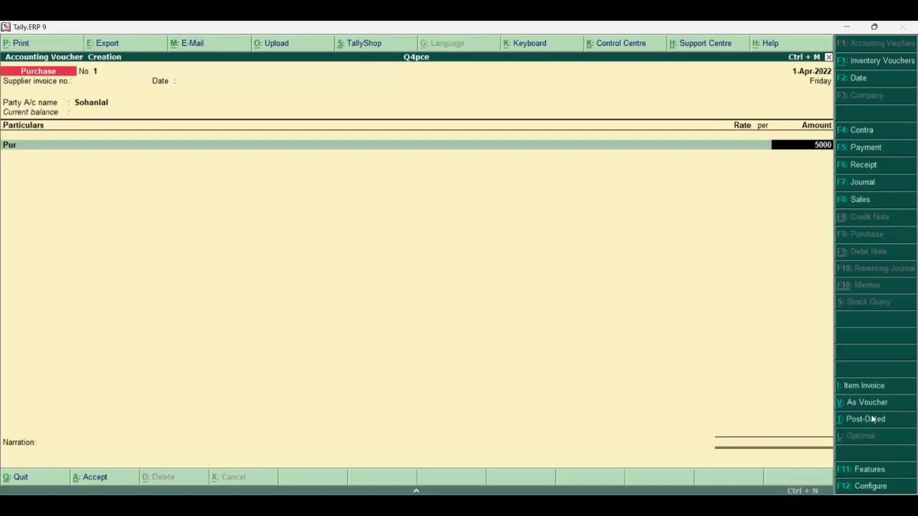
pyautogui.press('Return')
pyautogui.press('Return')
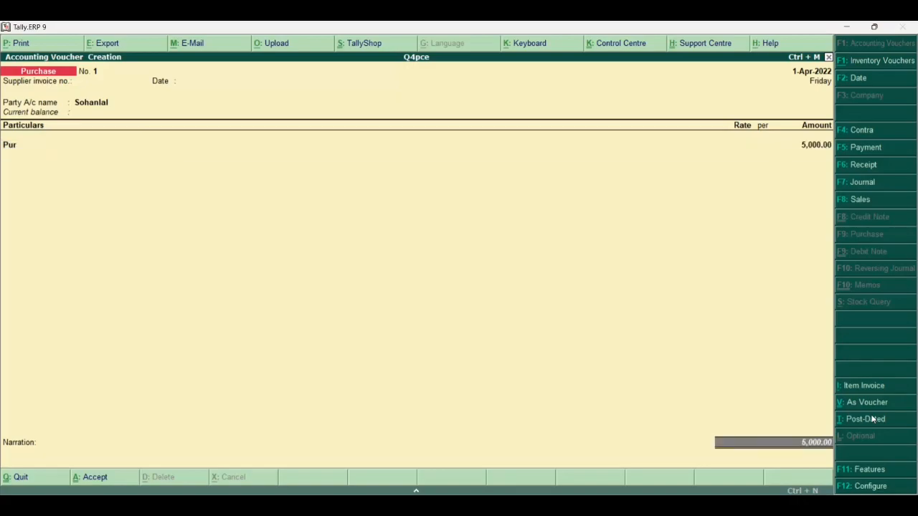
pyautogui.press('Return')
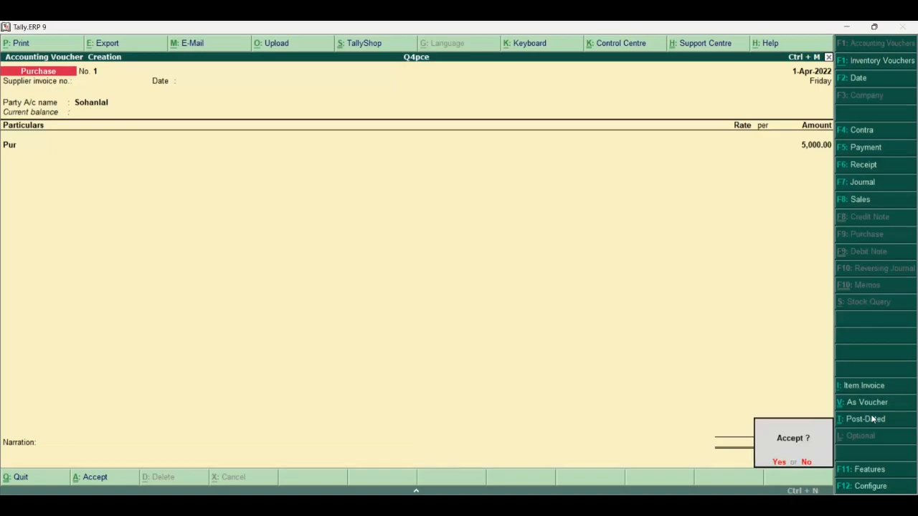
# Step: Add a narration beginning "being pur from" followed by the supplier's name, and save the purchase voucher
pyautogui.press('Escape')
pyautogui.write('being pur from sohan')
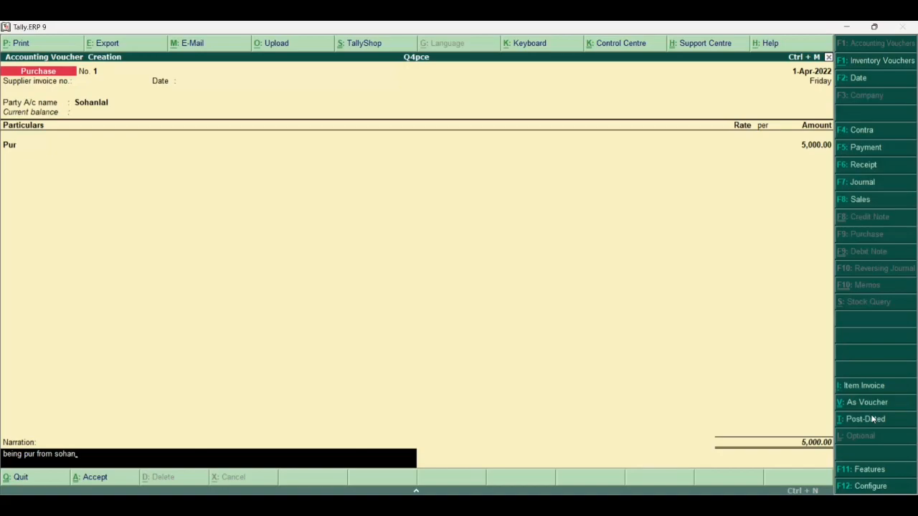
pyautogui.write('lal')
pyautogui.press('Return')
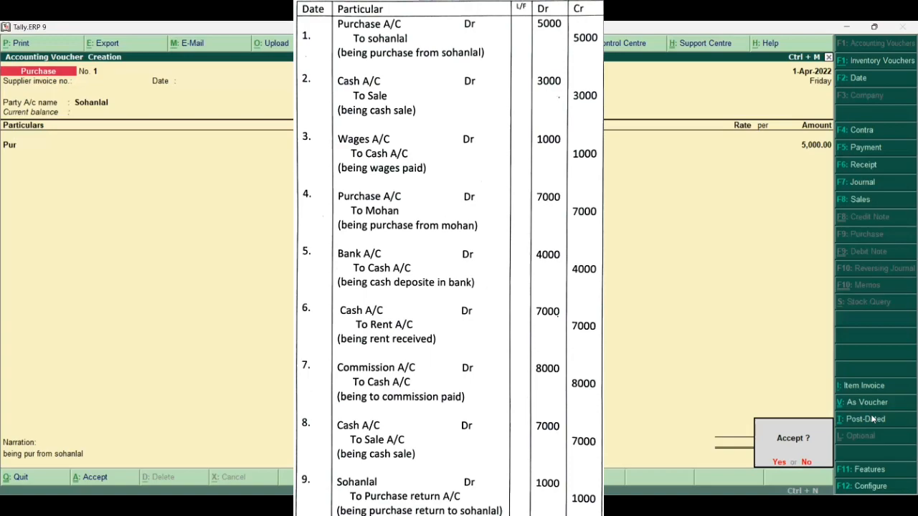
pyautogui.press('Return')
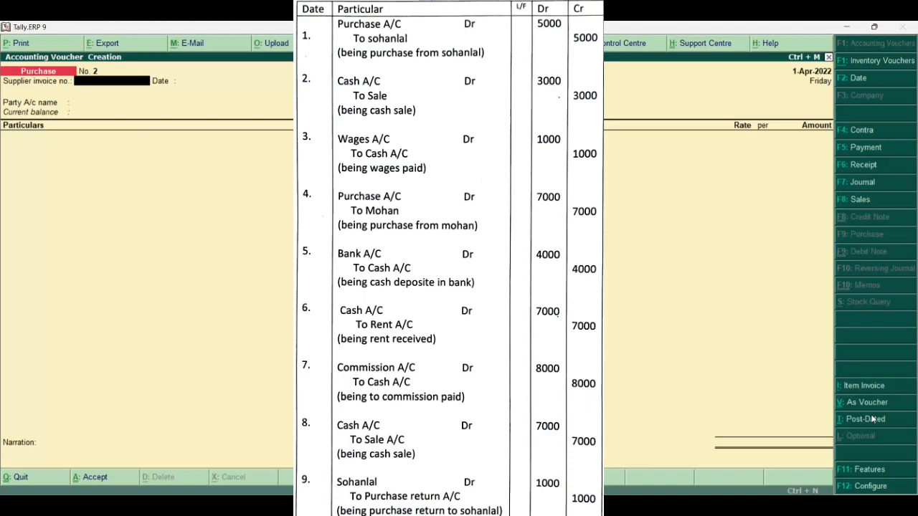
# Step: Start a receipt voucher with Cash as the account
pyautogui.press('F6')
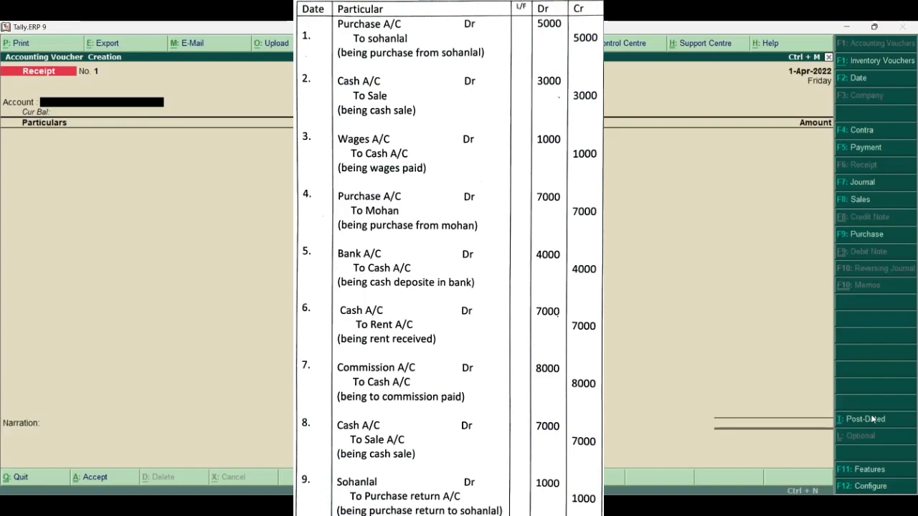
pyautogui.write('C')
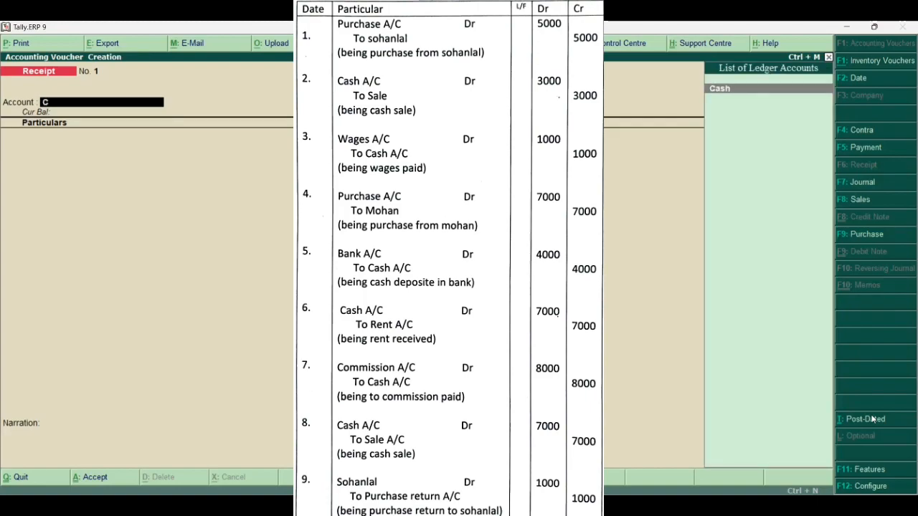
pyautogui.press('Return')
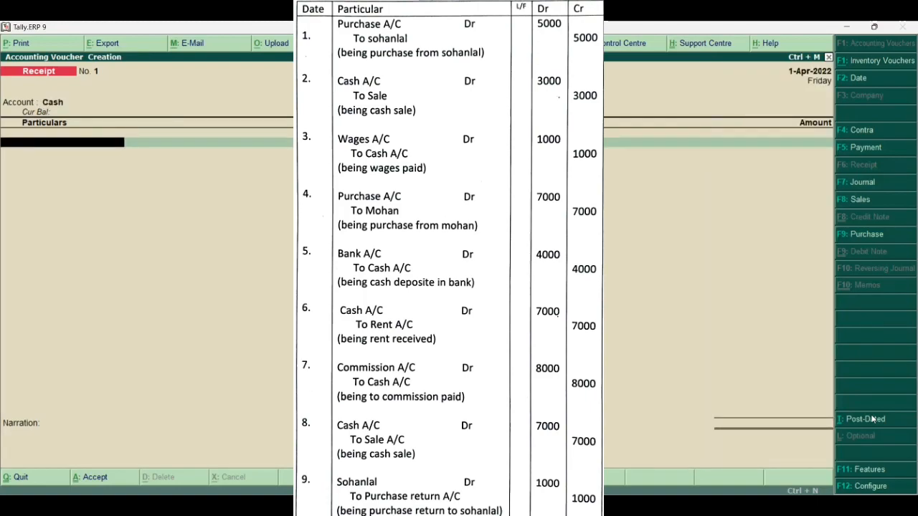
# Step: Create a Sale ledger under Sales Accounts for the receipt's particulars and leave its inventory allocations empty
pyautogui.write('S')
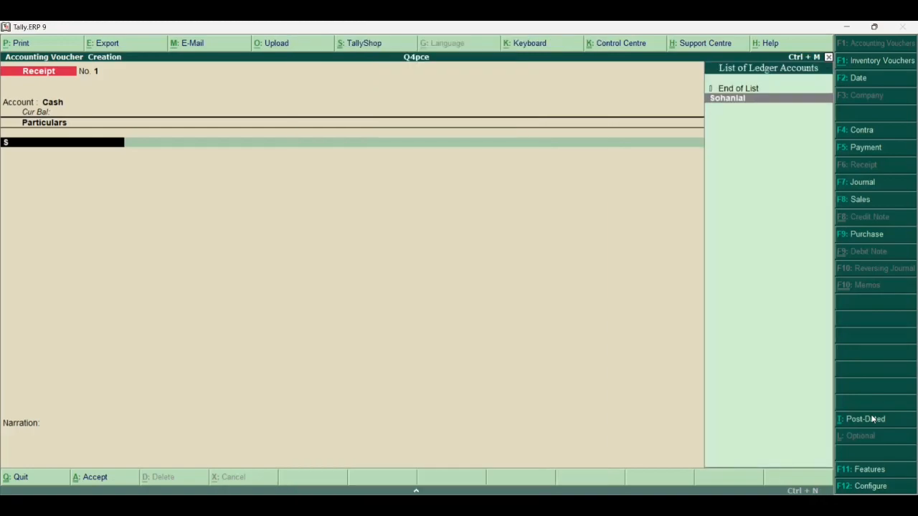
pyautogui.hotkey('alt', 'c')
pyautogui.write('Sale')
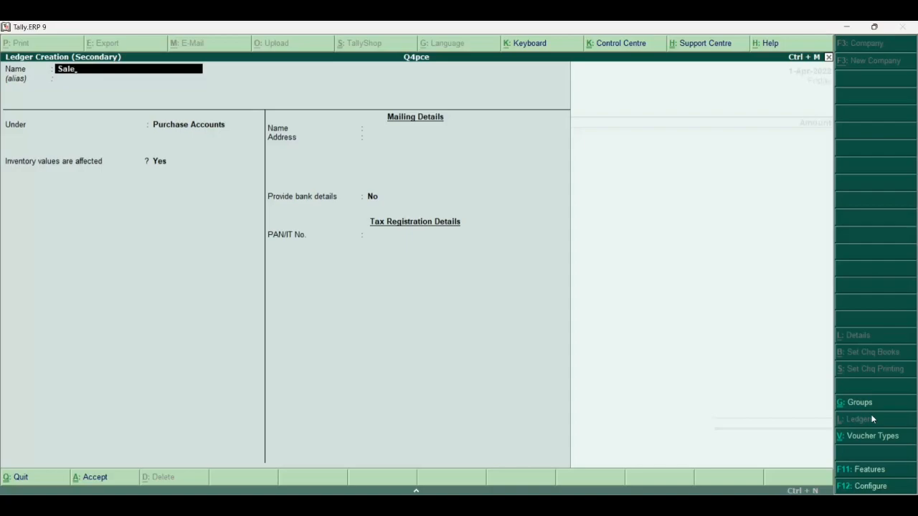
pyautogui.press('Return')
pyautogui.press('Return')
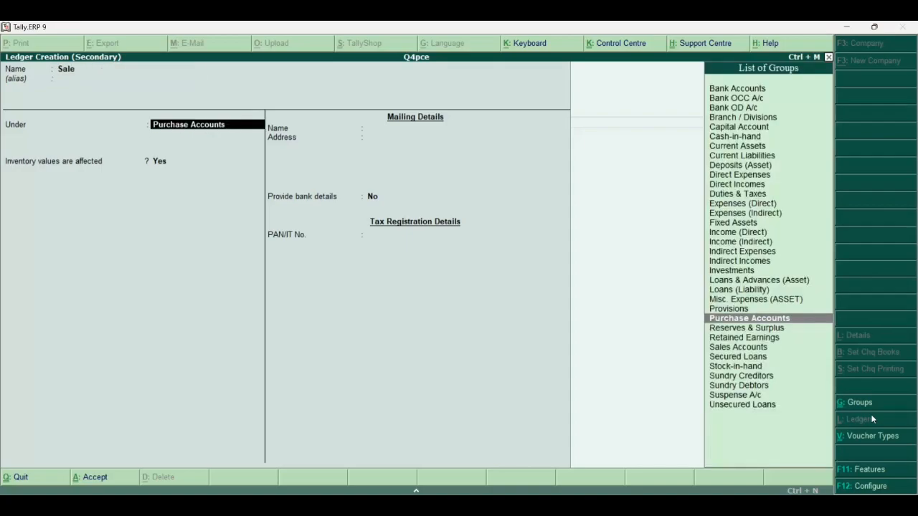
pyautogui.write('S')
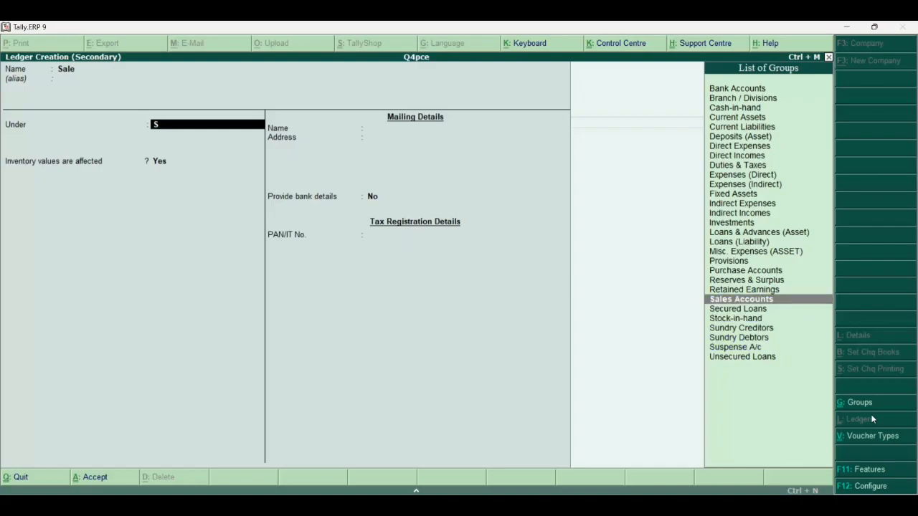
pyautogui.press('Return')
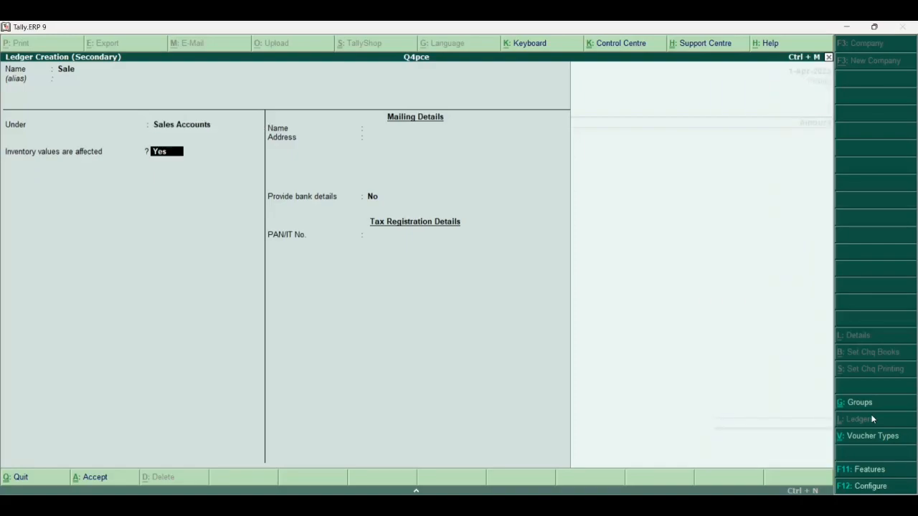
pyautogui.press('Return')
pyautogui.press('Return')
pyautogui.press('Return')
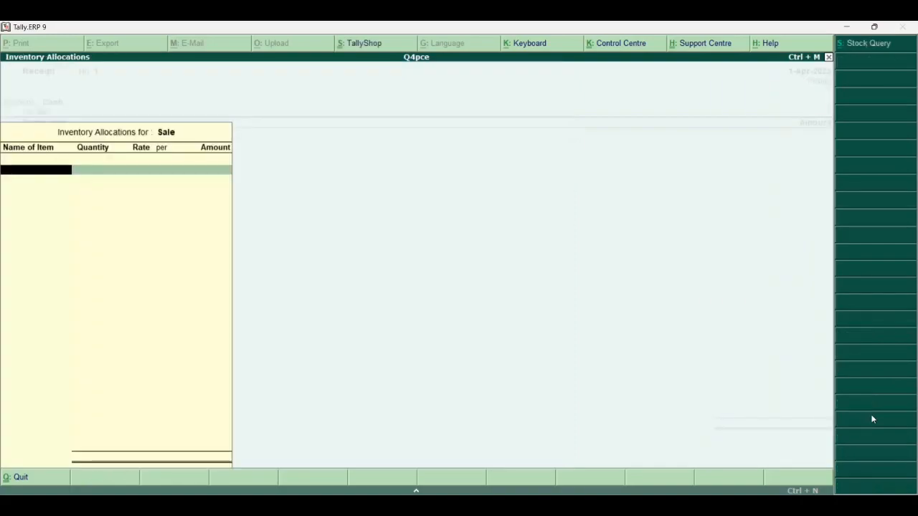
pyautogui.press('Return')
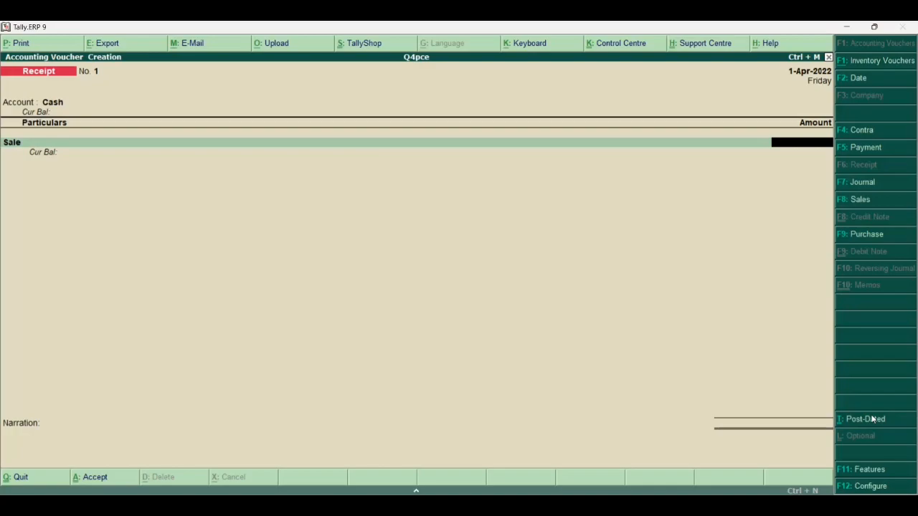
# Step: Enter 3000 as the Sale amount in the receipt voucher and move on to the narration
pyautogui.write('3000')
pyautogui.press('Return')
pyautogui.press('Return')
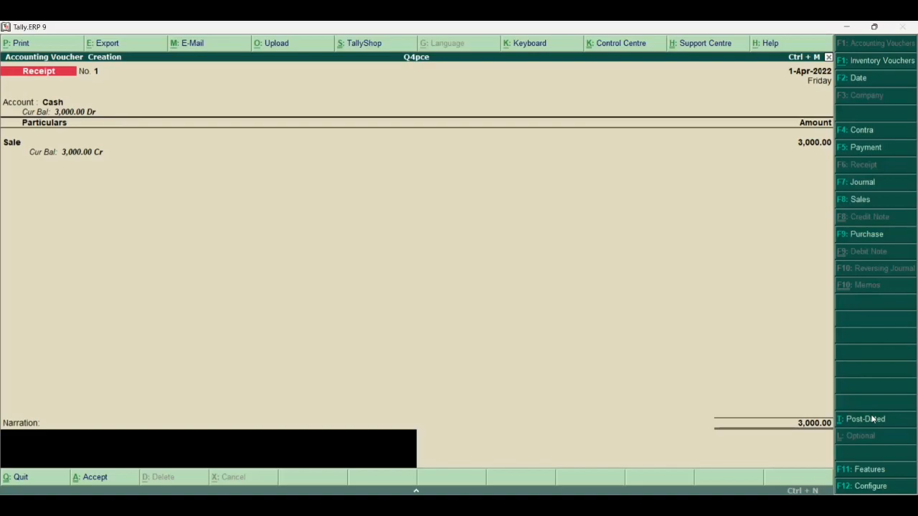
pyautogui.press('XF86MonBrightnessUp')
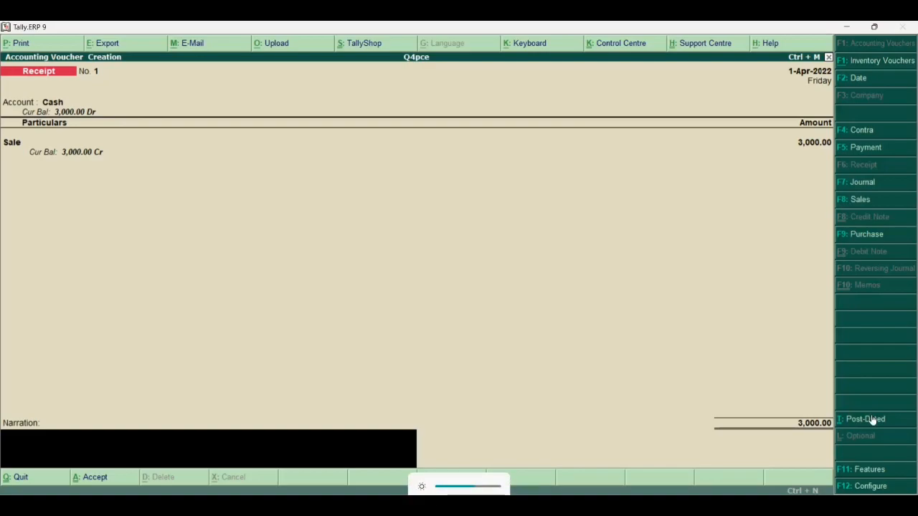
# Step: Set the receipt voucher's date to 2-4-2022, leave its narration empty and save the voucher
pyautogui.click(872, 421)
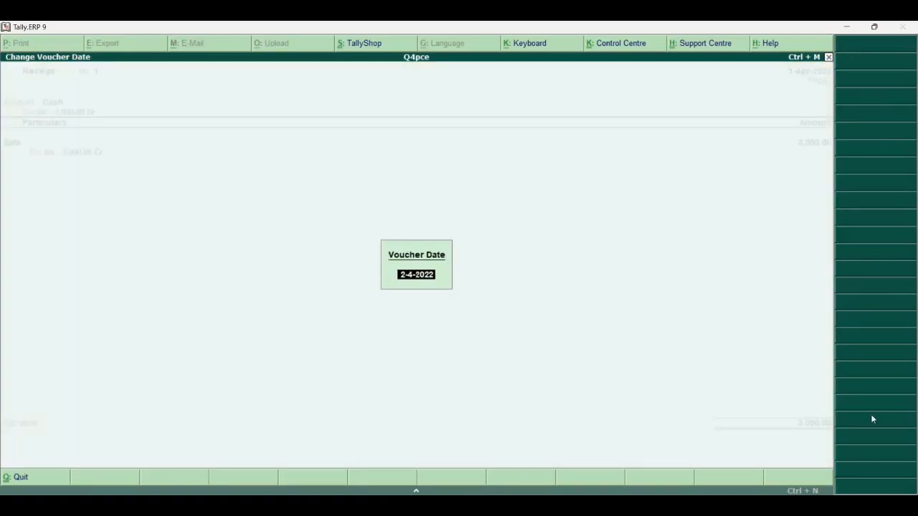
pyautogui.press('Return')
pyautogui.press('Return')
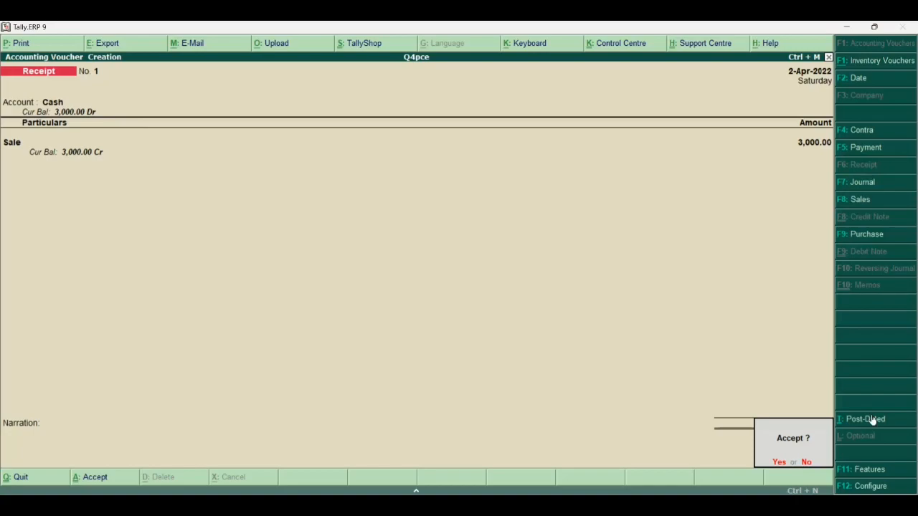
pyautogui.press('Return')
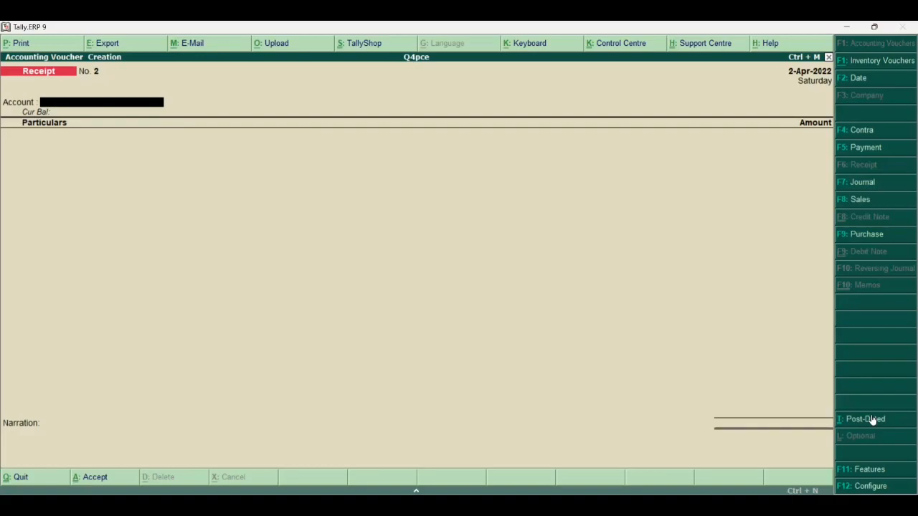
# Step: Leave receipt voucher entry and open the creation form for a single ledger
pyautogui.press('Escape')
pyautogui.press('Return')
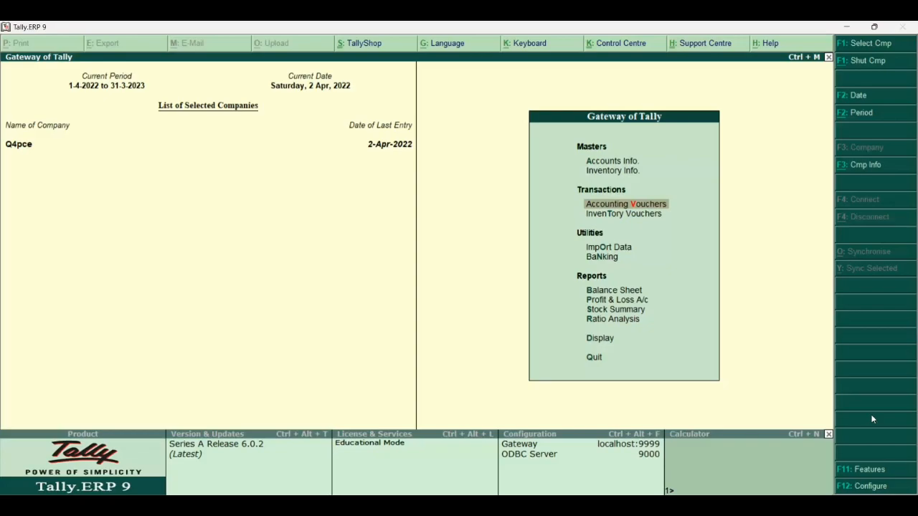
pyautogui.press('Up')
pyautogui.press('Up')
pyautogui.press('Return')
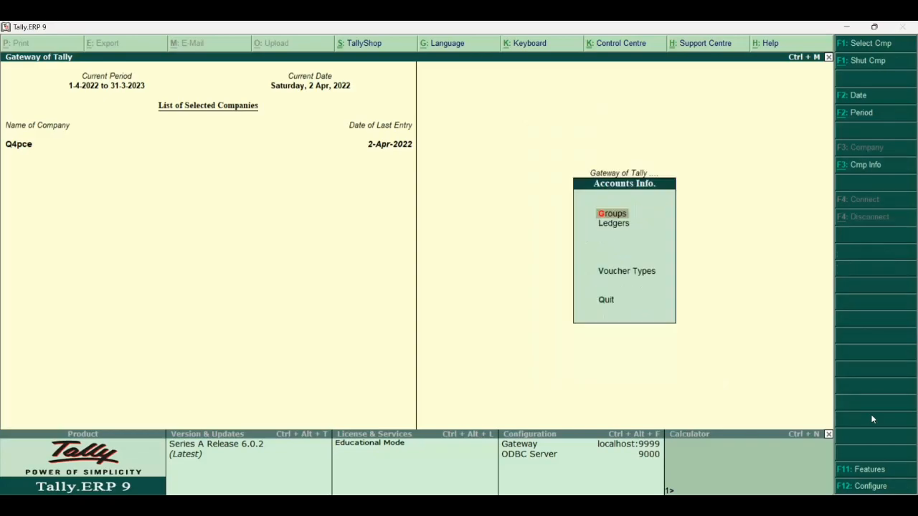
pyautogui.press('Down')
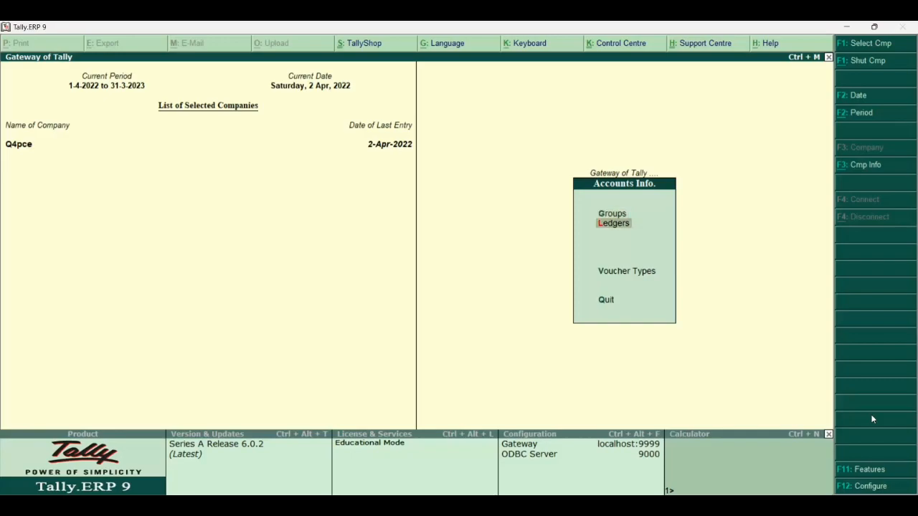
pyautogui.press('Return')
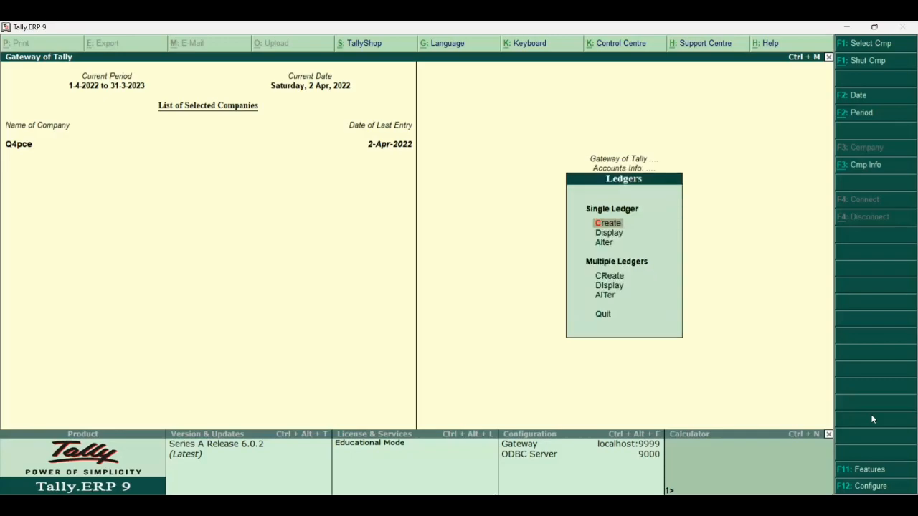
pyautogui.press('Return')
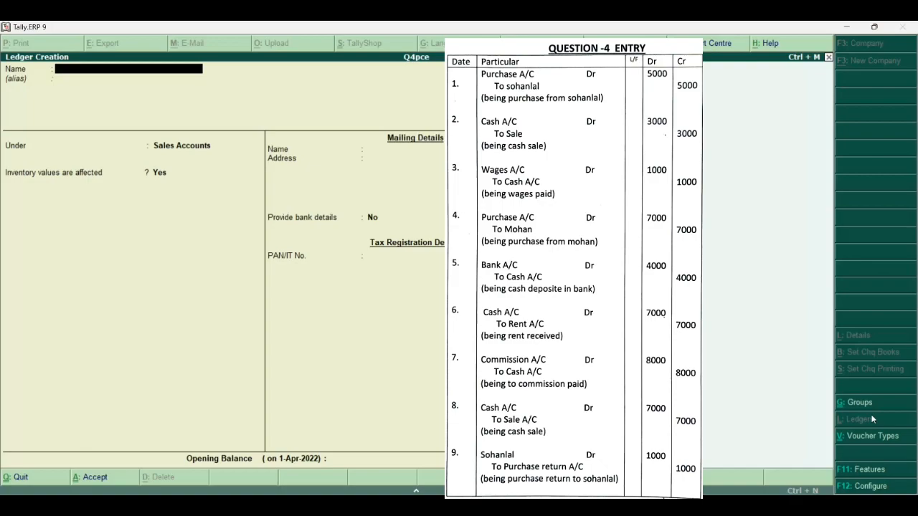
# Step: Create a Wages ledger under Direct Expenses and save it with its default details
pyautogui.write('Wages')
pyautogui.press('Return')
pyautogui.press('Return')
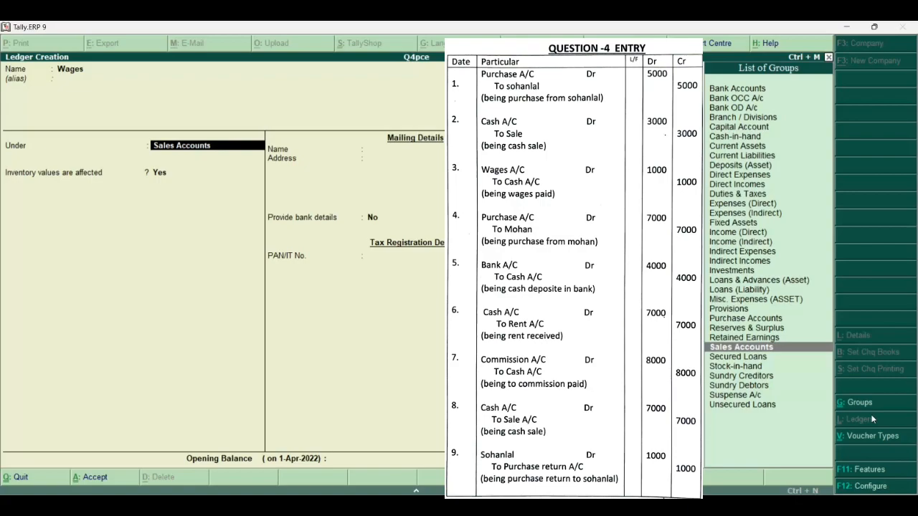
pyautogui.write('D')
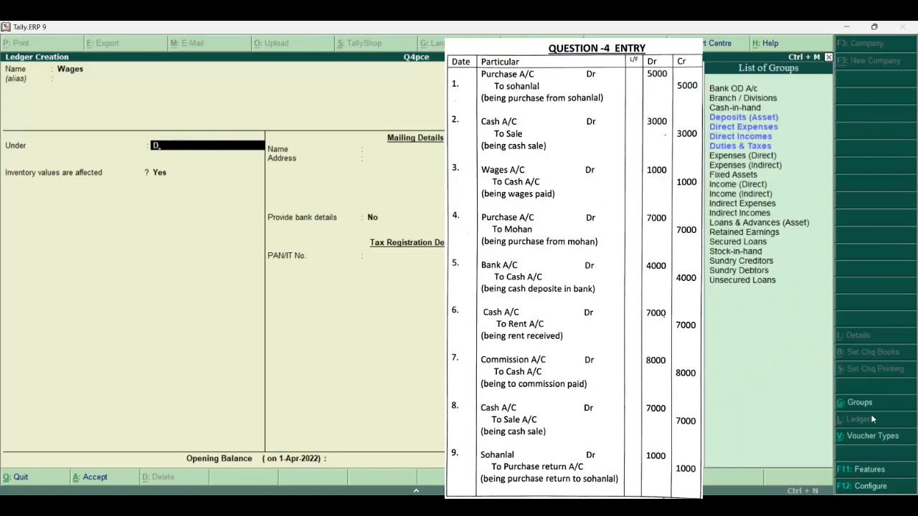
pyautogui.press('Down')
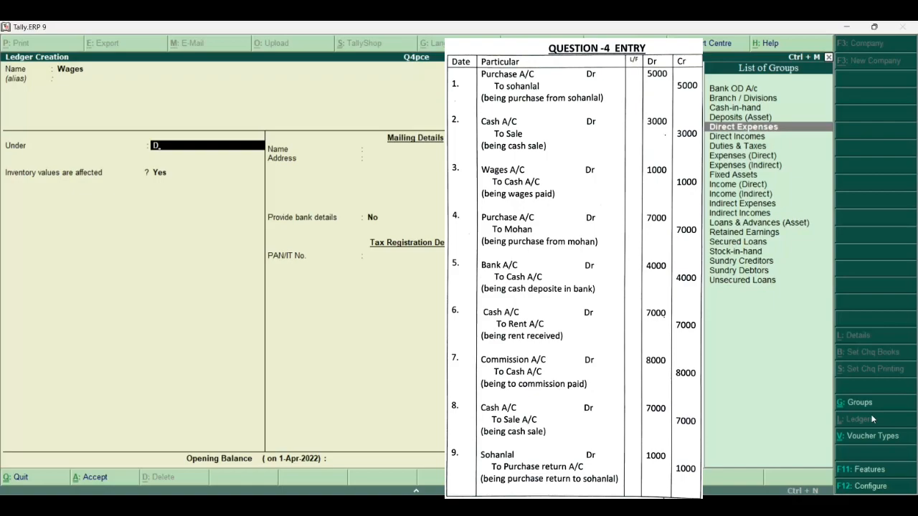
pyautogui.press('Return')
pyautogui.press('Return')
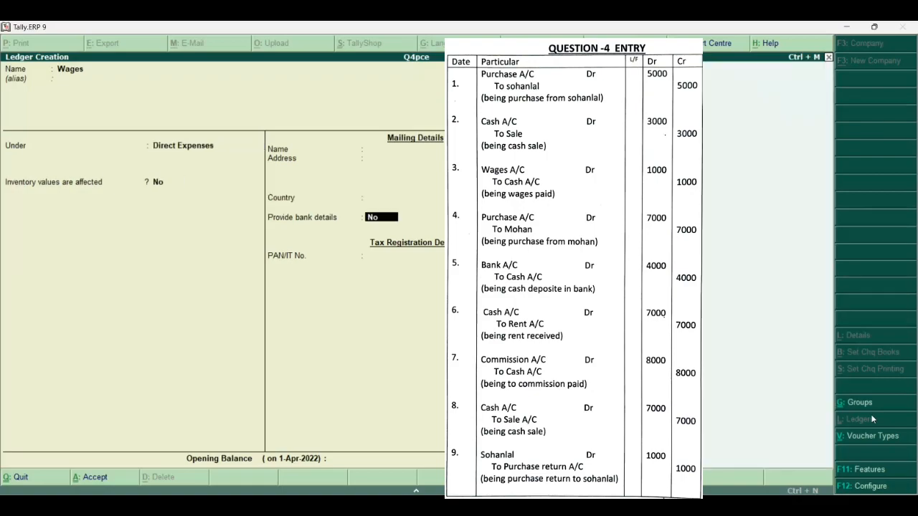
pyautogui.press('Return')
pyautogui.press('Return')
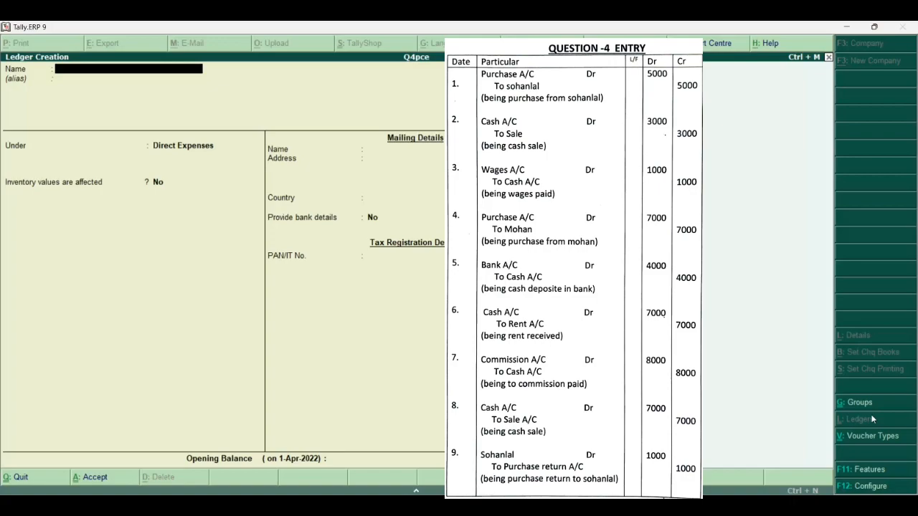
# Step: Create a ledger in the supplier's name from entry 4 under Sundry Creditors and save it with its default details
pyautogui.write('Mohan')
pyautogui.press('Return')
pyautogui.write('S')
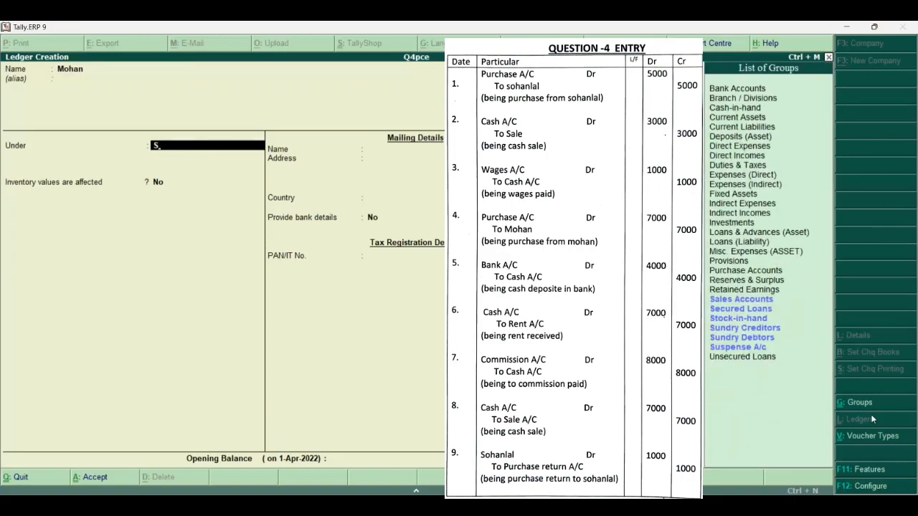
pyautogui.press('Up')
pyautogui.press('Up')
pyautogui.press('Up')
pyautogui.press('Return')
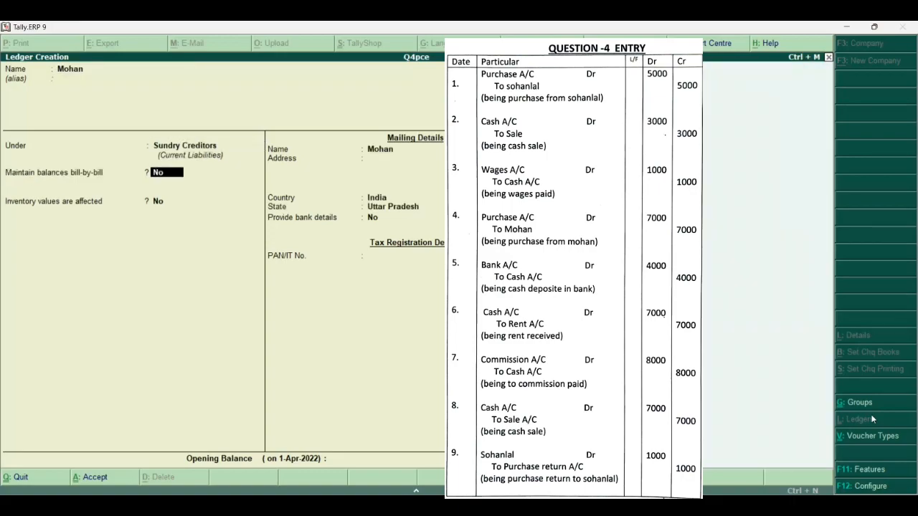
pyautogui.press('Return')
pyautogui.press('Return')
pyautogui.press('Return')
pyautogui.press('Return')
pyautogui.press('Return')
pyautogui.press('Return')
pyautogui.press('Return')
pyautogui.press('Return')
pyautogui.press('Return')
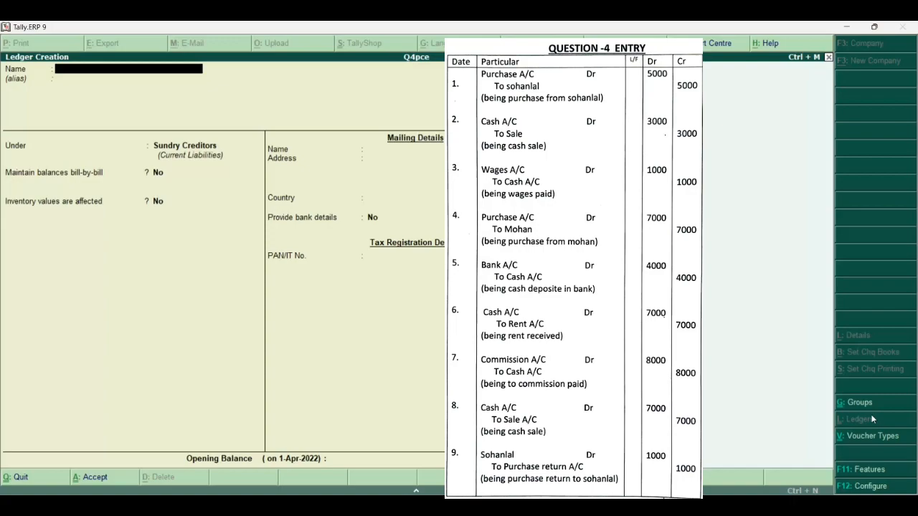
# Step: Name a new ledger Bank and place it under Bank Accounts
pyautogui.write('Bank')
pyautogui.press('Return')
pyautogui.press('Return')
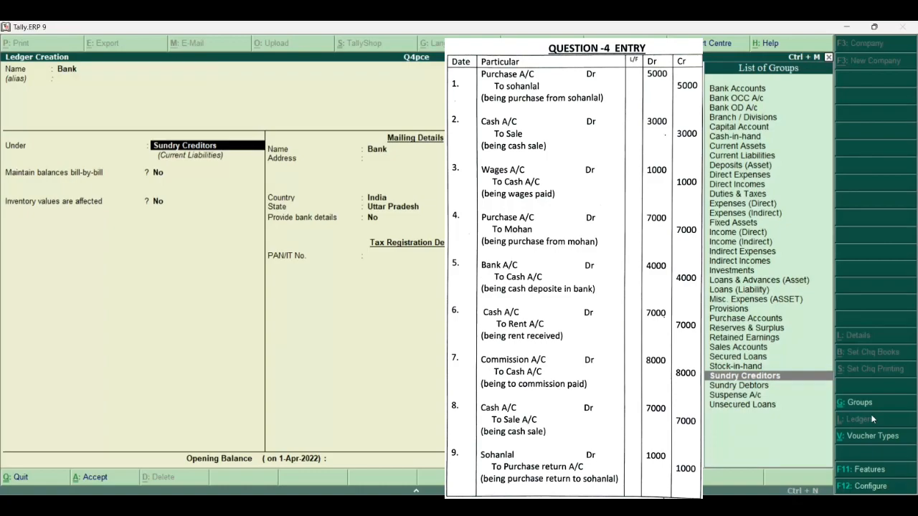
pyautogui.write('B')
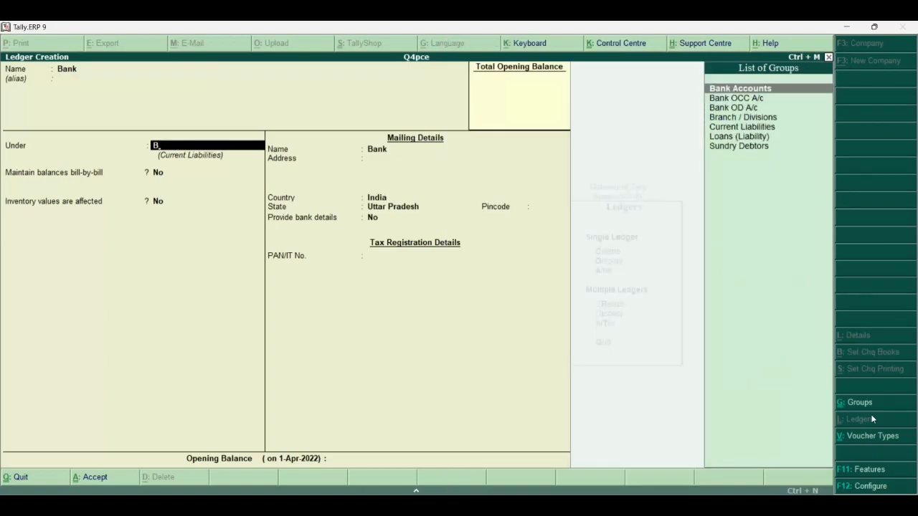
pyautogui.press('Return')
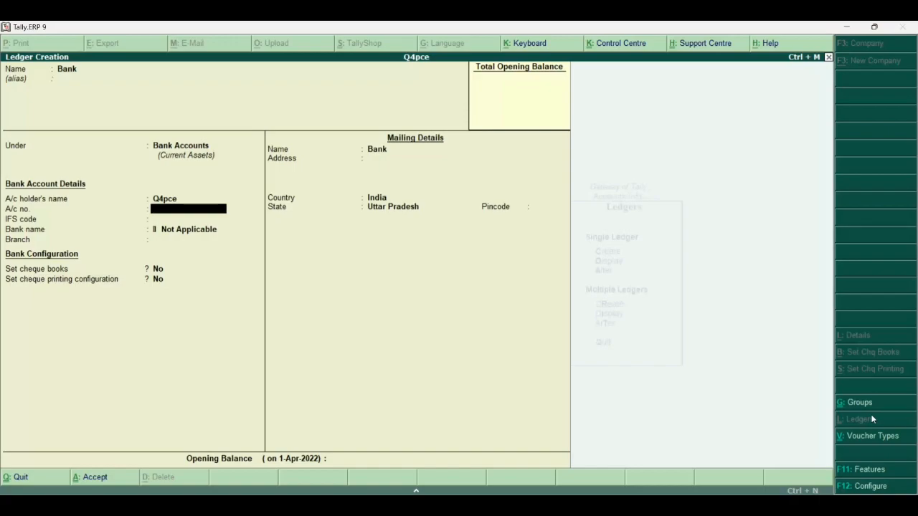
# Step: Leave the Bank ledger's account number and IFS code blank and try to set its bank name to sbi
pyautogui.press('Return')
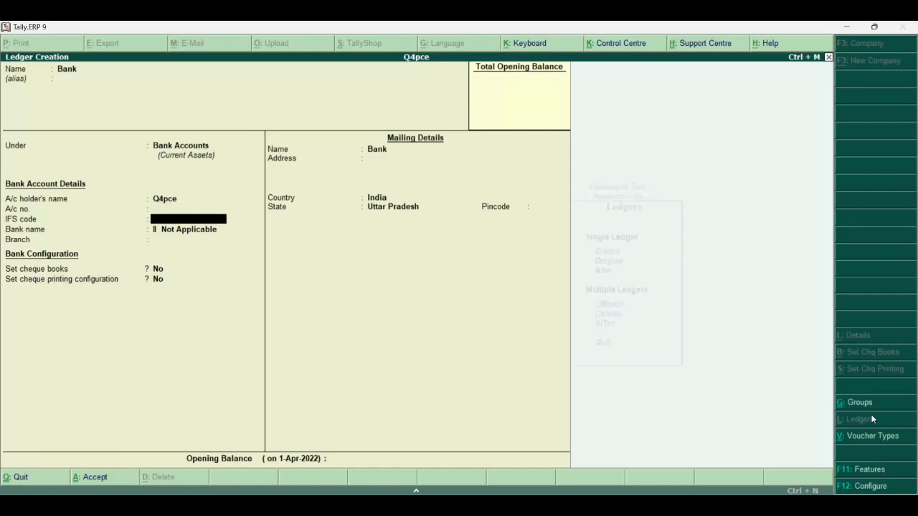
pyautogui.press('Return')
pyautogui.press('BackSpace')
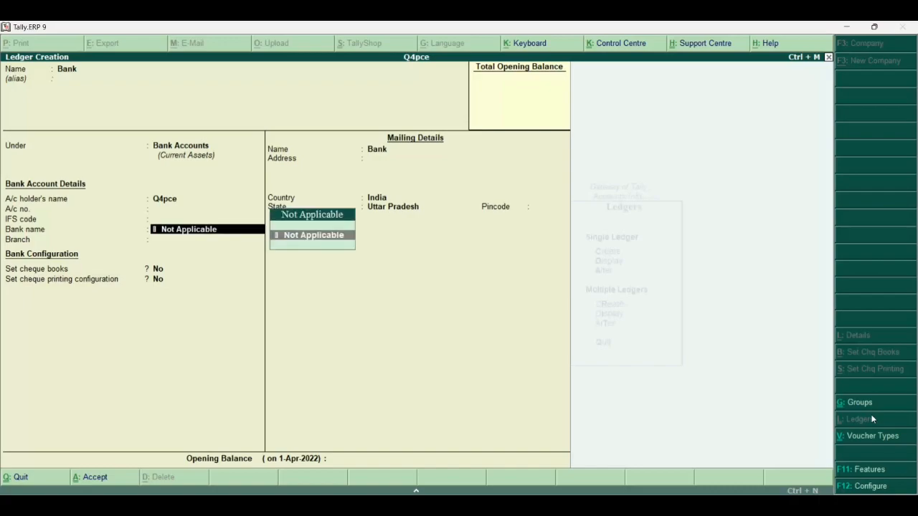
pyautogui.write('sbi')
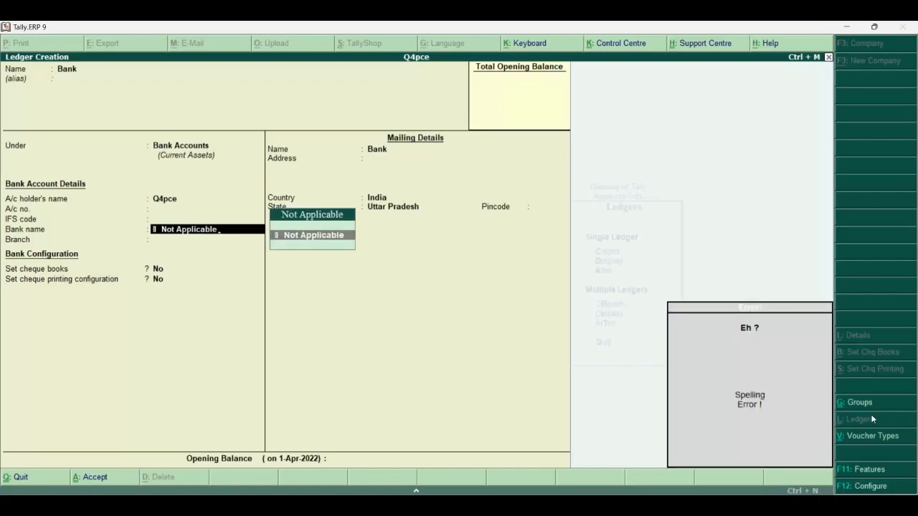
pyautogui.press('Return')
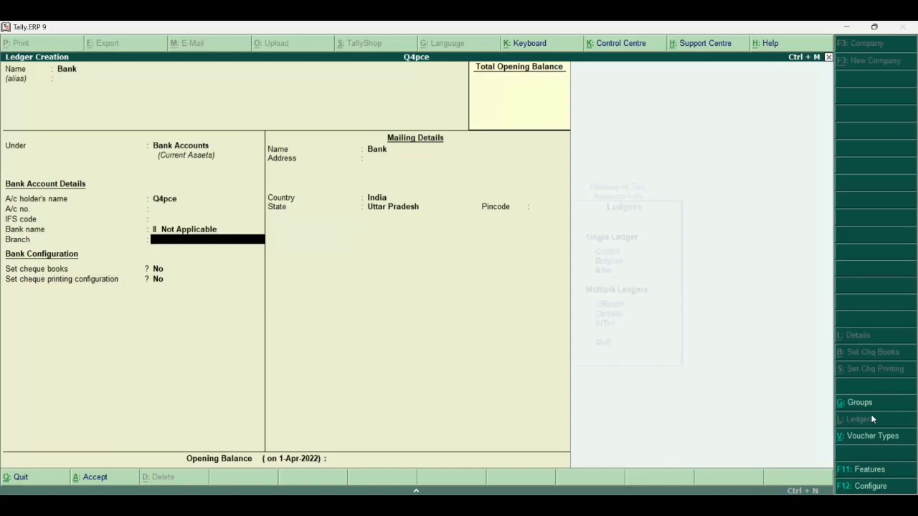
# Step: Save the Bank ledger with its remaining default details and leave ledger creation for the Gateway of Tally
pyautogui.press('Return')
pyautogui.press('Return')
pyautogui.press('Return')
pyautogui.press('Return')
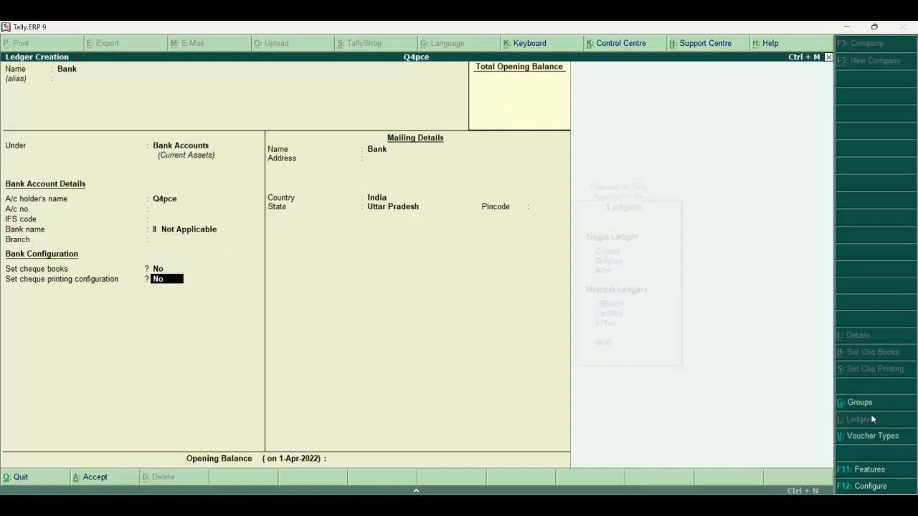
pyautogui.press('Return')
pyautogui.press('Return')
pyautogui.press('Return')
pyautogui.press('Return')
pyautogui.press('Return')
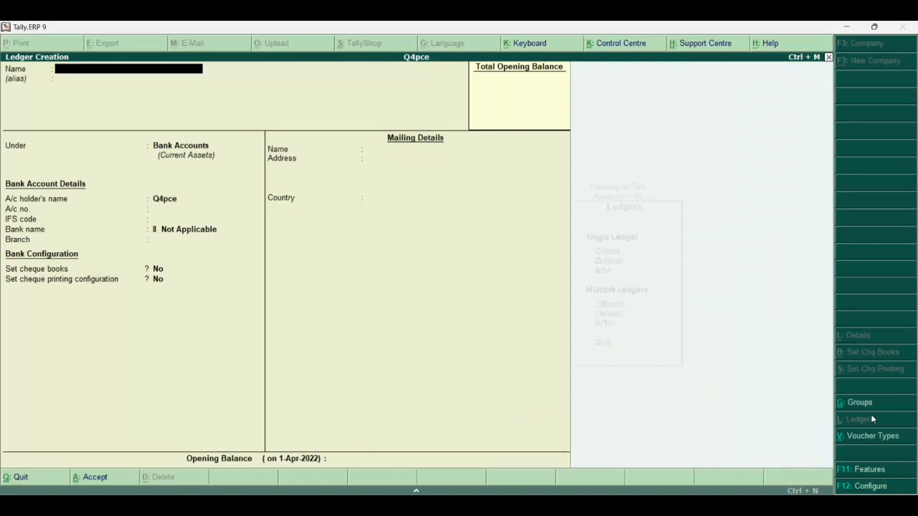
pyautogui.press('Escape')
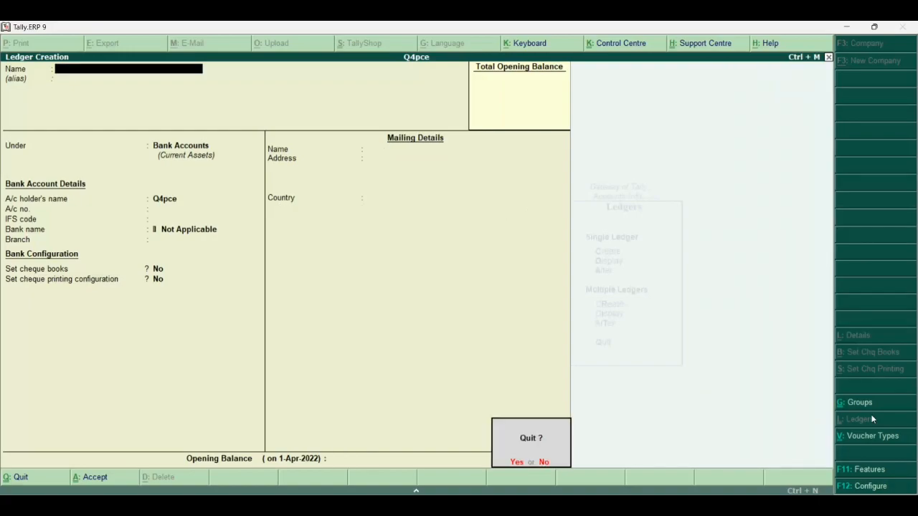
pyautogui.press('Return')
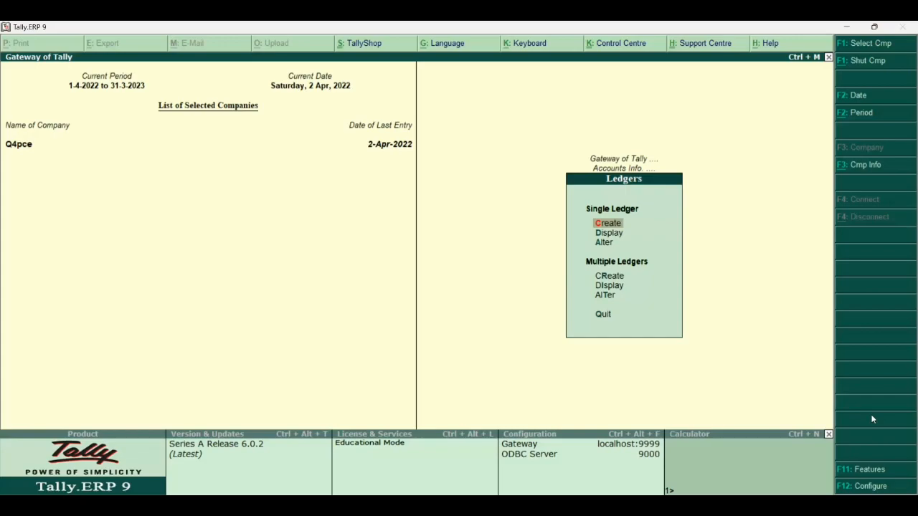
pyautogui.press('Escape')
pyautogui.press('Escape')
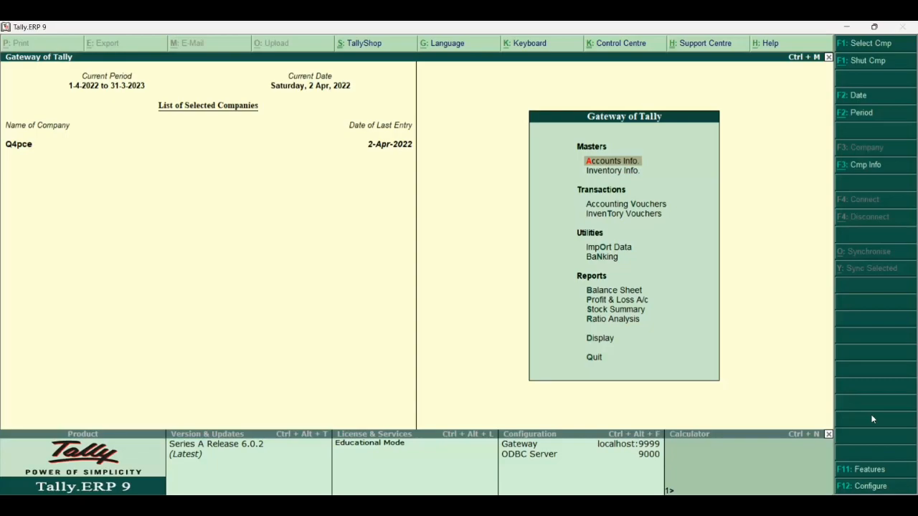
pyautogui.press('Down')
pyautogui.press('Down')
pyautogui.press('Return')
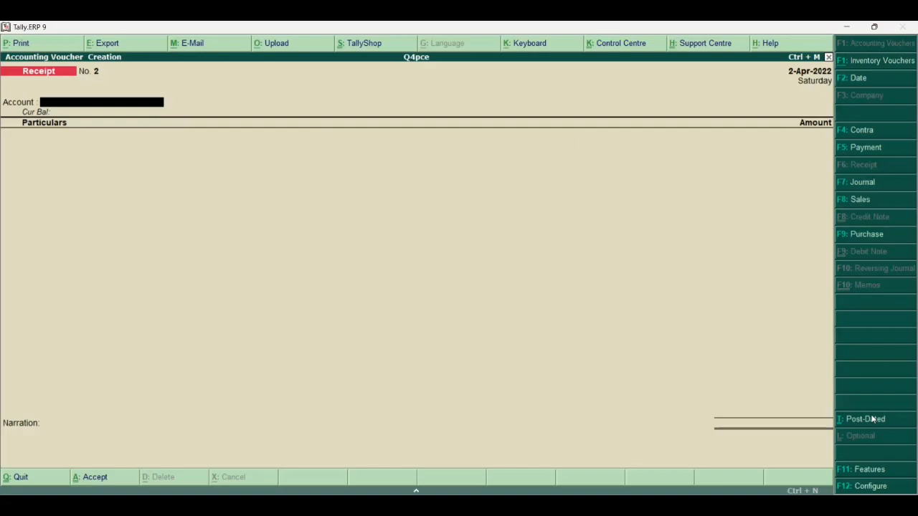
pyautogui.press('Escape')
# Step: Open the Day Book among the display reports
pyautogui.press('Down')
pyautogui.press('Down')
pyautogui.press('Down')
pyautogui.press('Down')
pyautogui.press('Down')
pyautogui.press('Down')
pyautogui.press('Down')
pyautogui.press('Down')
pyautogui.press('Return')
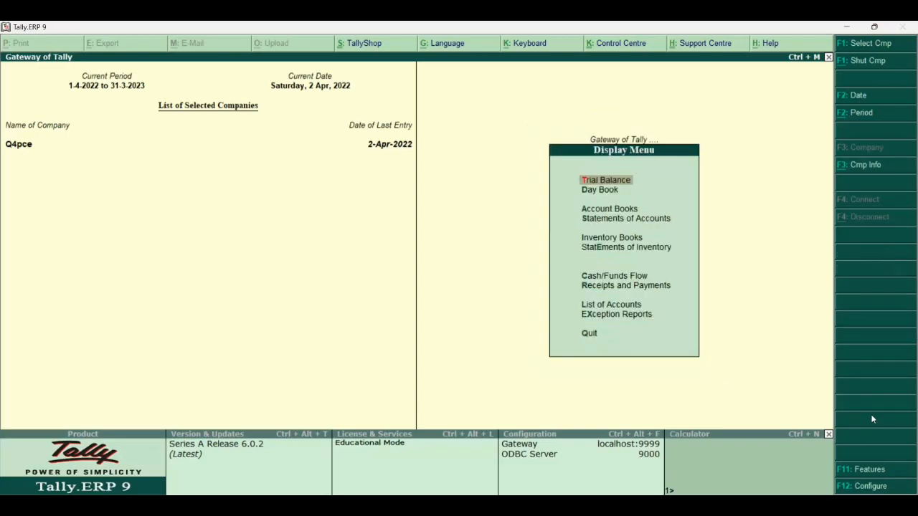
pyautogui.press('Down')
pyautogui.press('Return')
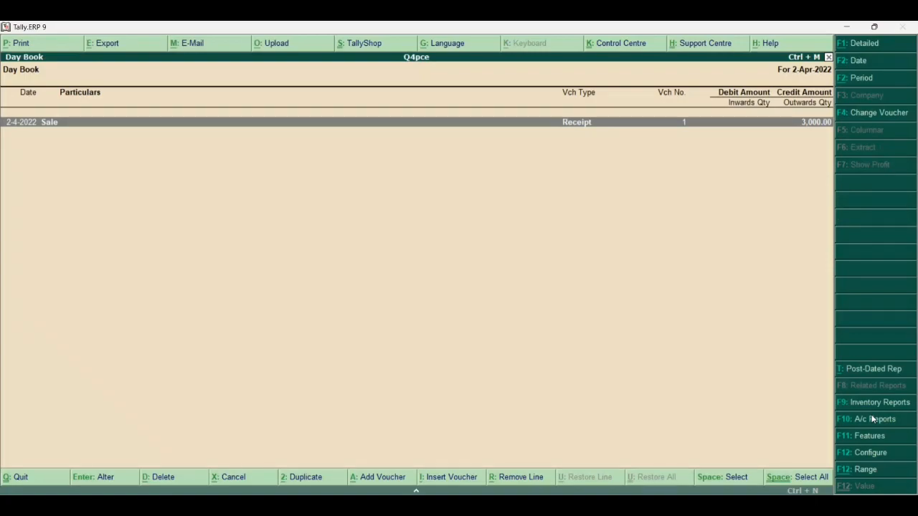
# Step: Examine the Sale receipt voucher in the Day Book without altering it, and return to the Gateway of Tally
pyautogui.press('Return')
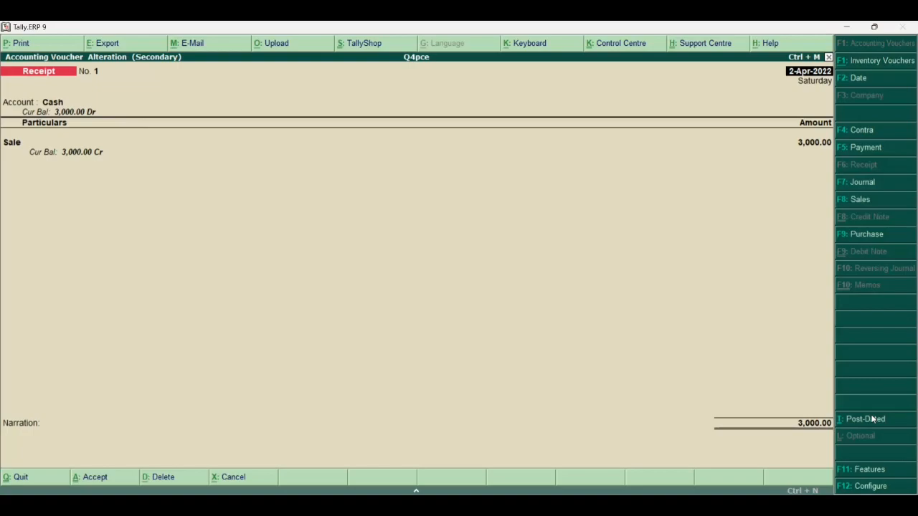
pyautogui.press('Escape')
pyautogui.press('Return')
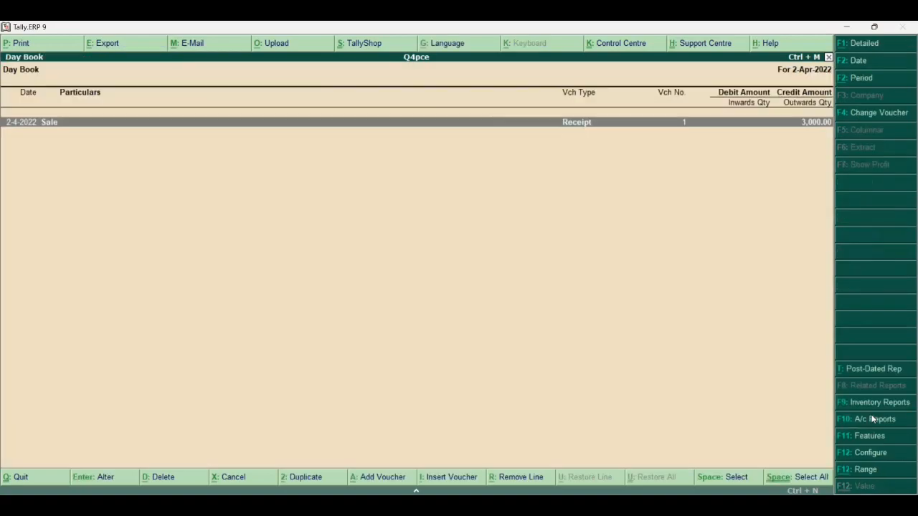
pyautogui.press('Escape')
pyautogui.press('Escape')
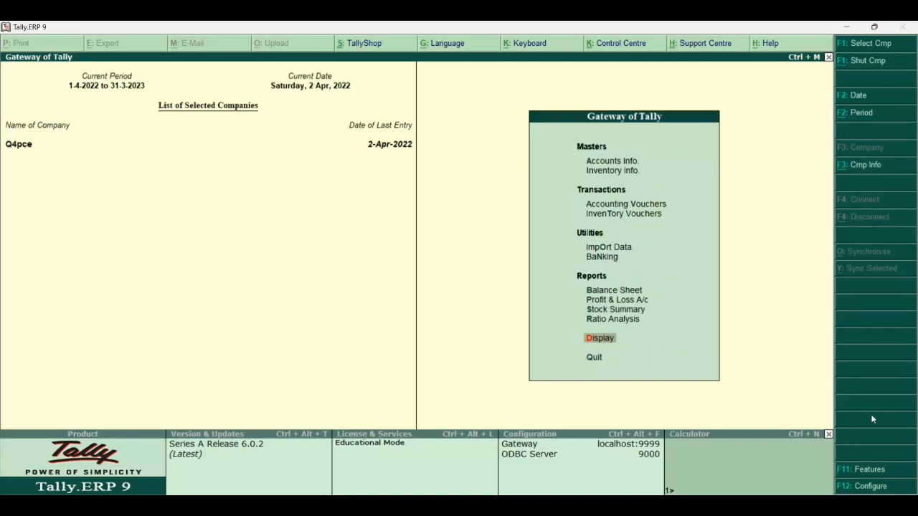
# Step: Open the Day Book and start its period at 1-4-2022, keeping the end date
pyautogui.press('Return')
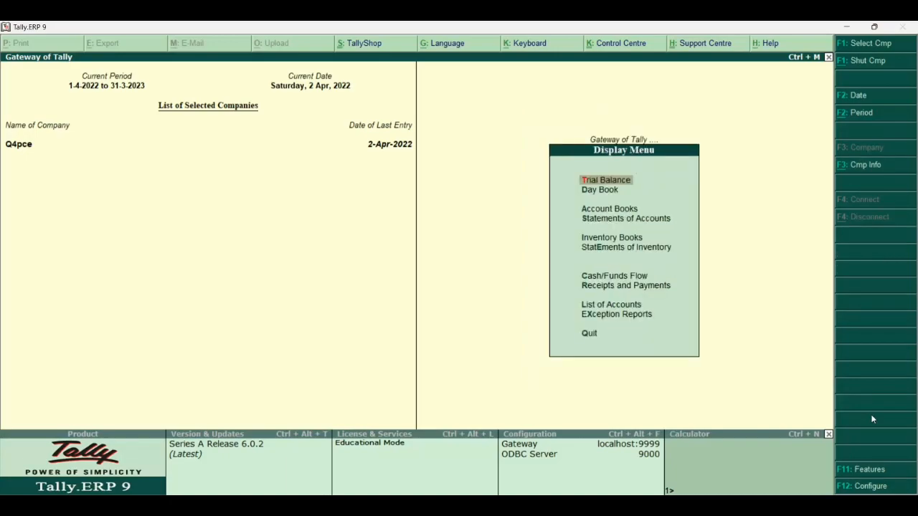
pyautogui.press('Down')
pyautogui.press('Return')
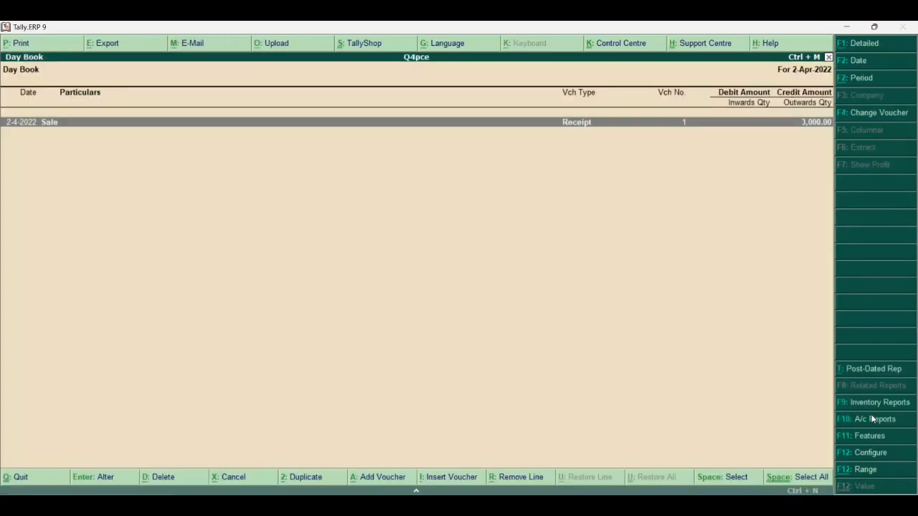
pyautogui.hotkey('alt', 'F2')
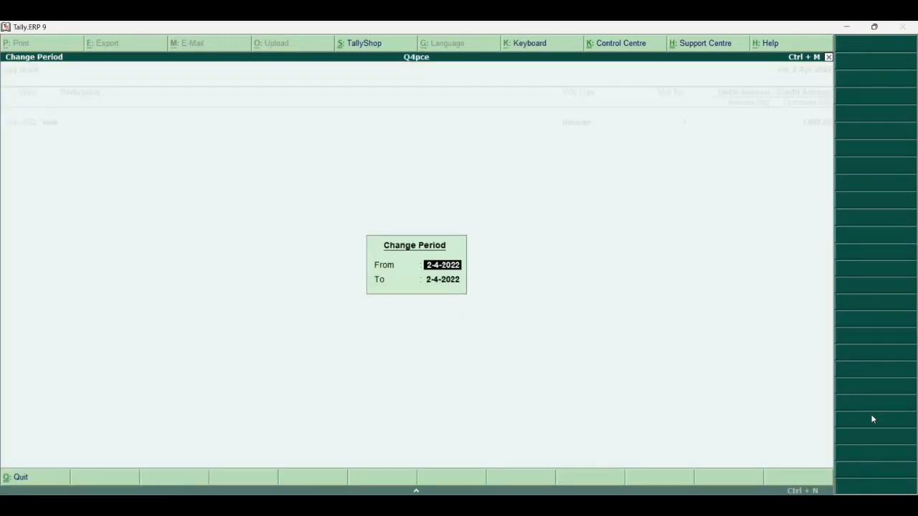
pyautogui.write('1')
pyautogui.press('Return')
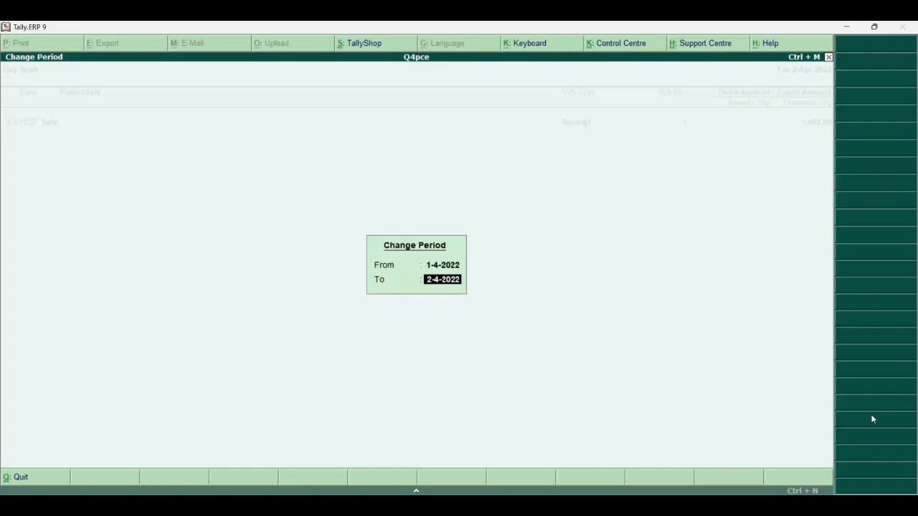
pyautogui.press('Return')
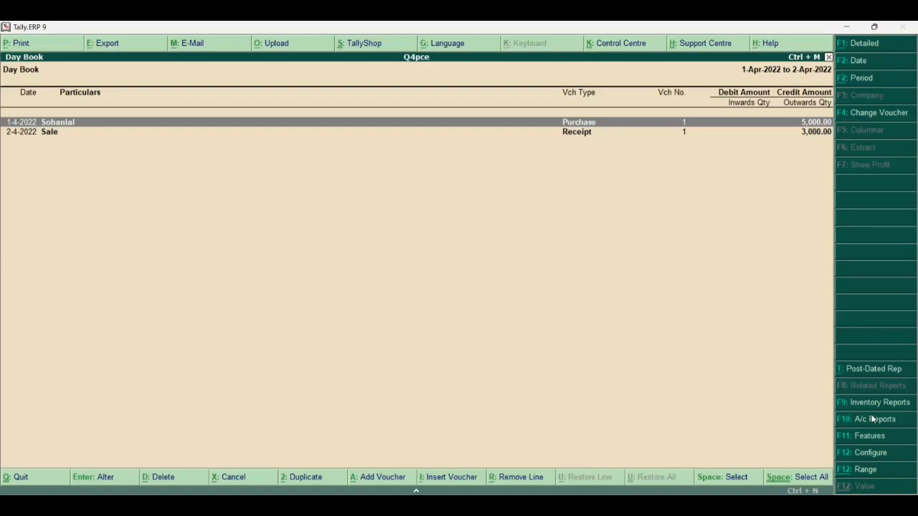
# Step: Extend the Day Book period's end date to 31-3-2023, review the listed vouchers, and return to the Gateway of Tally
pyautogui.hotkey('alt', 'F2')
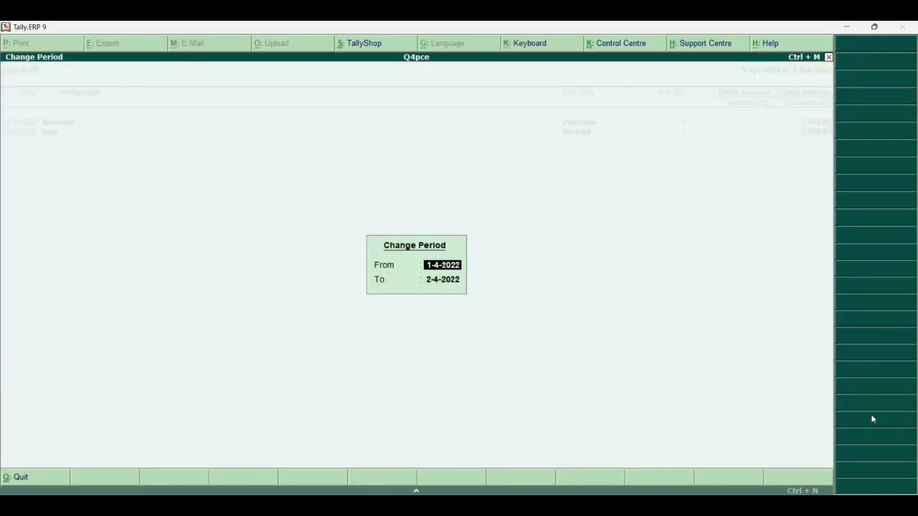
pyautogui.press('Return')
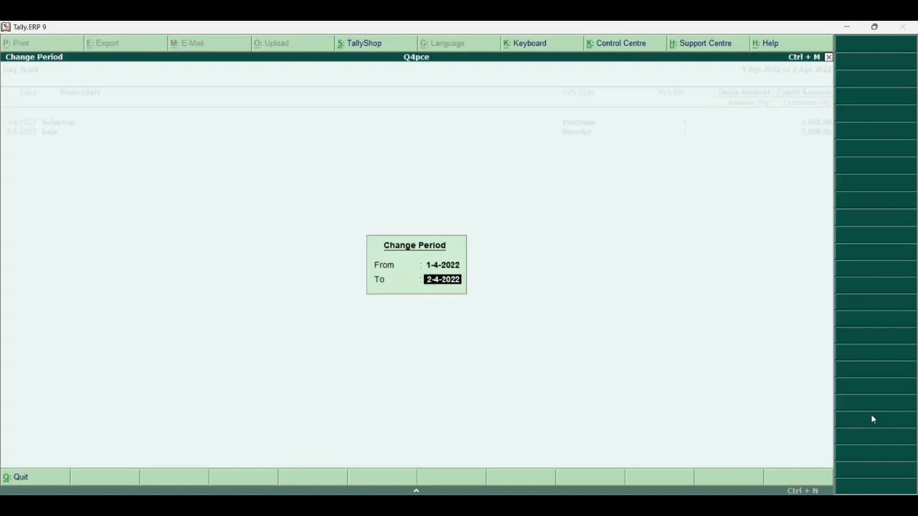
pyautogui.write('31-3-2023')
pyautogui.press('Return')
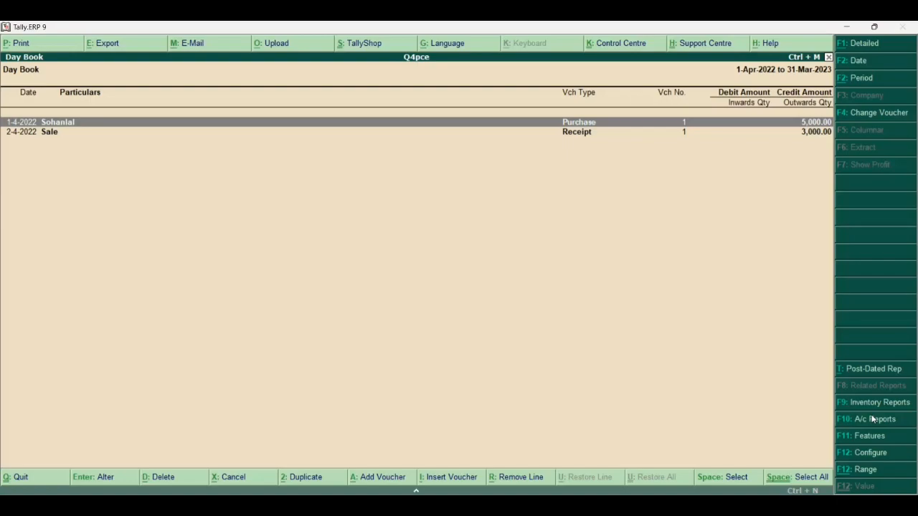
pyautogui.press('Escape')
pyautogui.press('Escape')
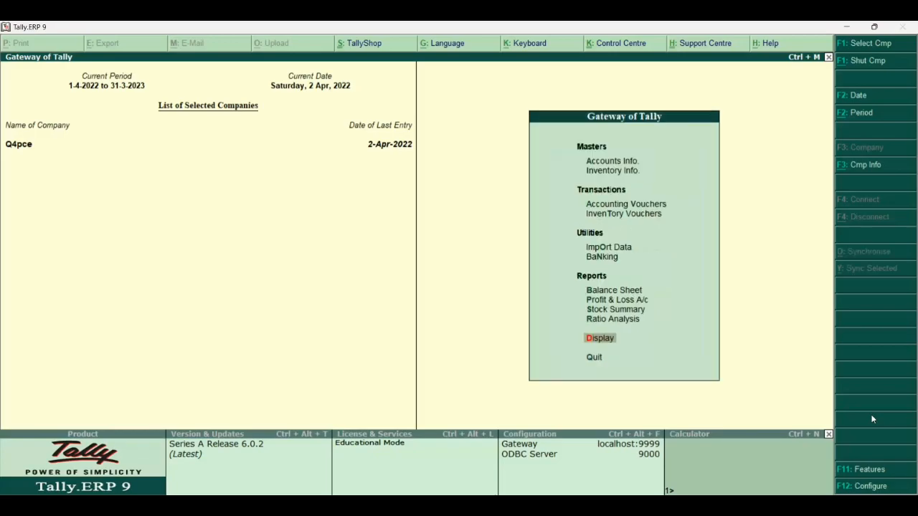
# Step: Open accounting voucher creation from the Gateway of Tally and switch to a Payment voucher
pyautogui.press('Up')
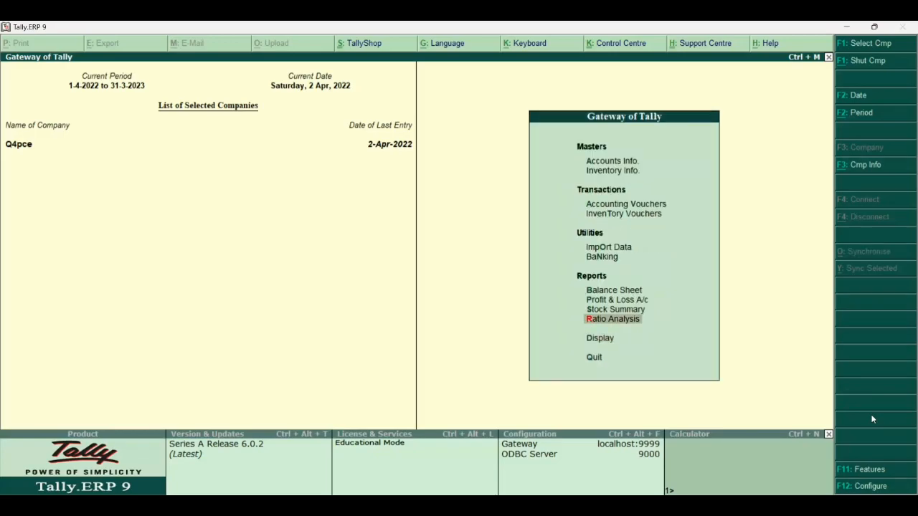
pyautogui.press('Up')
pyautogui.press('Up')
pyautogui.press('Up')
pyautogui.press('Up')
pyautogui.press('Up')
pyautogui.press('Up')
pyautogui.press('Up')
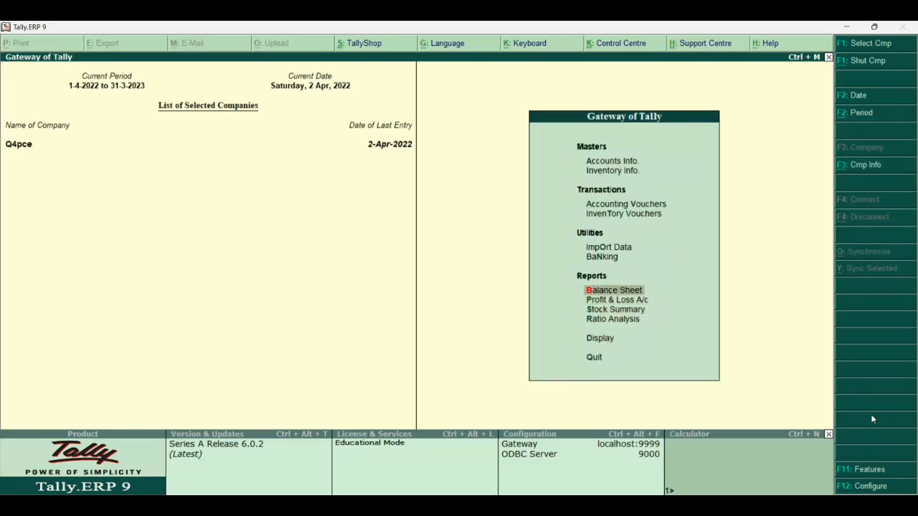
pyautogui.press('Return')
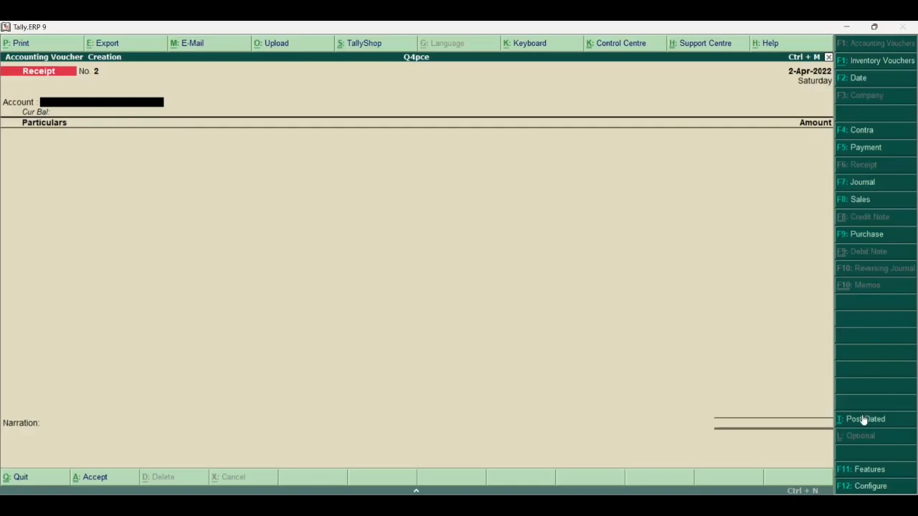
pyautogui.press('F5')
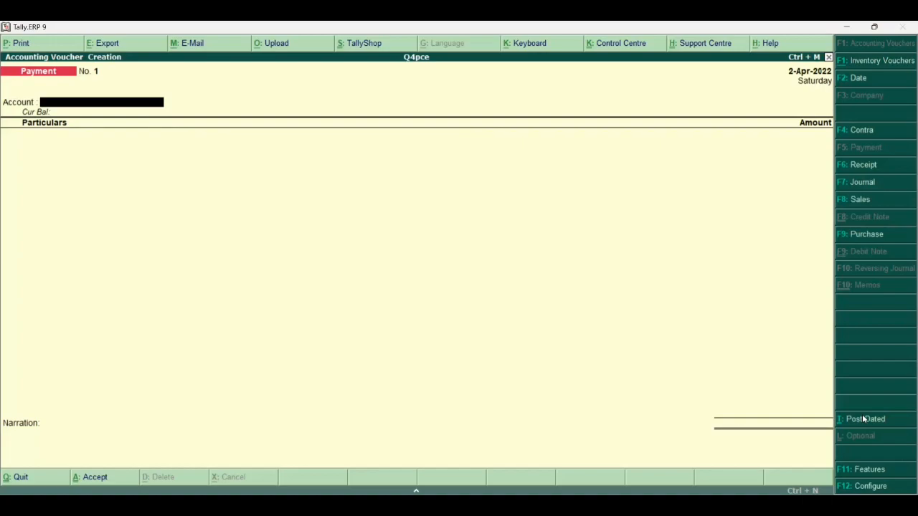
# Step: Fill in the Payment voucher with Cash as the account and Wages for 1000, and finish the particulars
pyautogui.write('Ca')
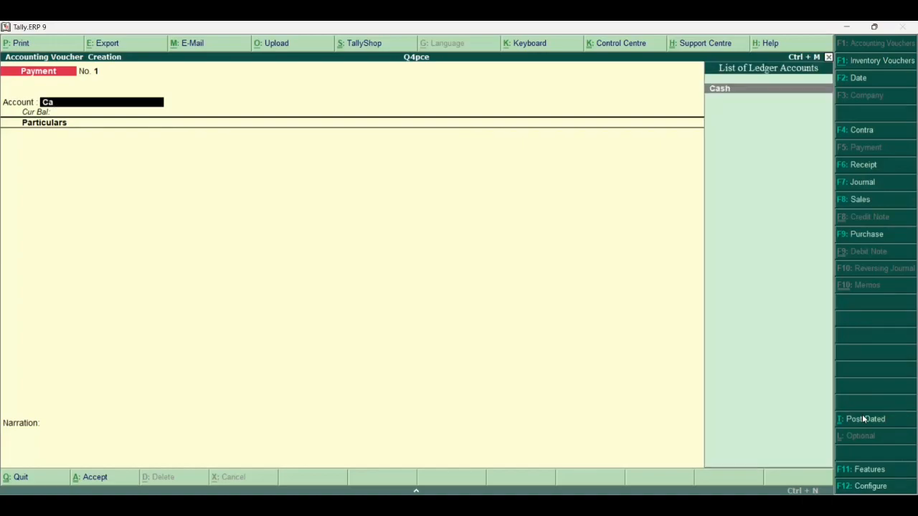
pyautogui.press('Return')
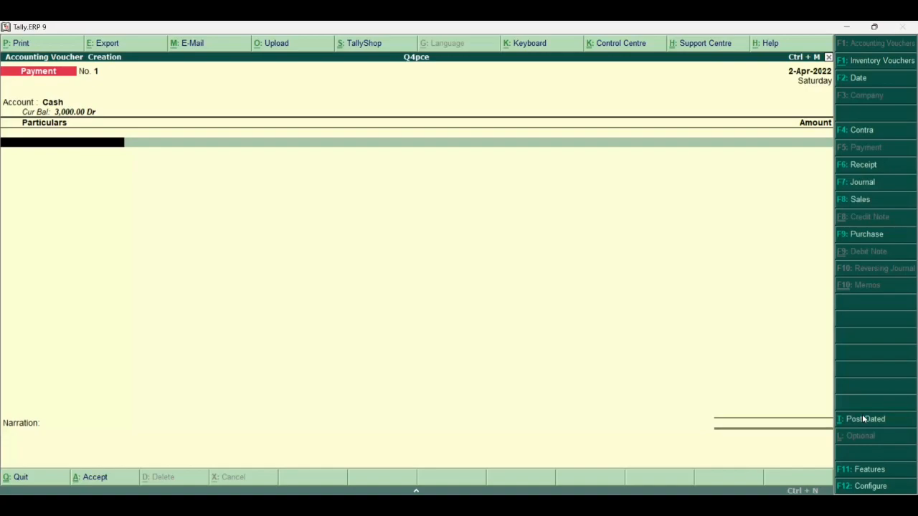
pyautogui.write('W')
pyautogui.press('Return')
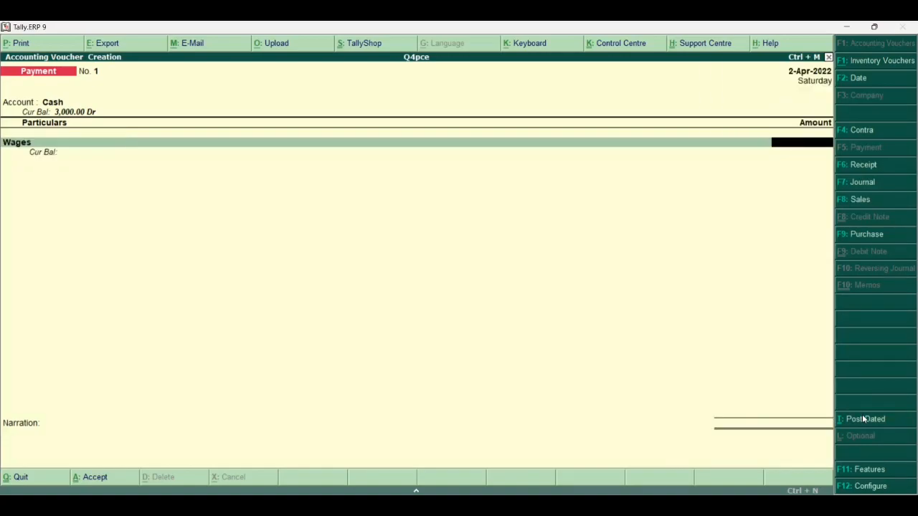
pyautogui.write('1000')
pyautogui.press('Return')
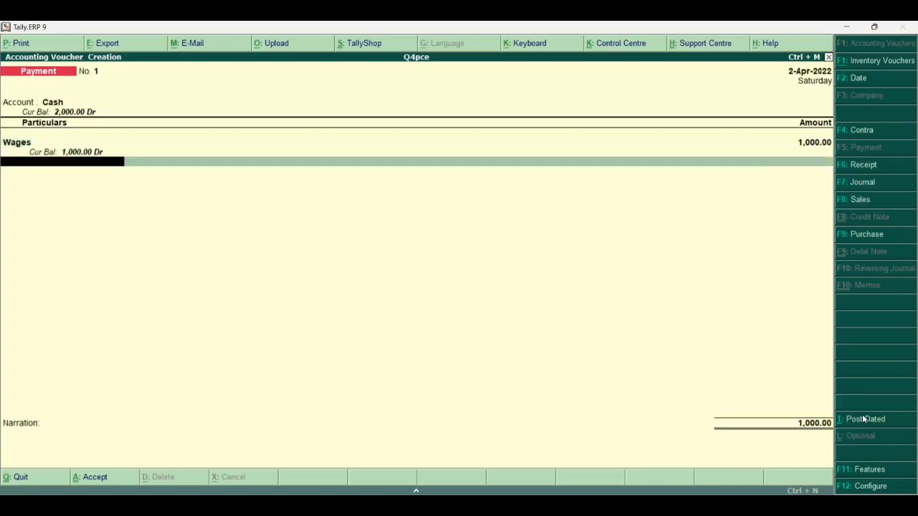
pyautogui.press('Return')
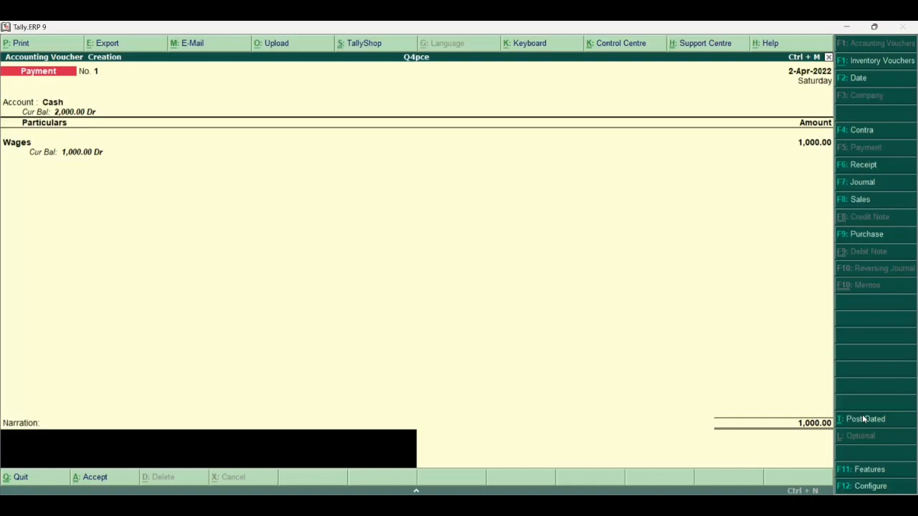
# Step: Date the Wages payment voucher 1-5-2022, leave its narration blank, and save it
pyautogui.click(864, 419)
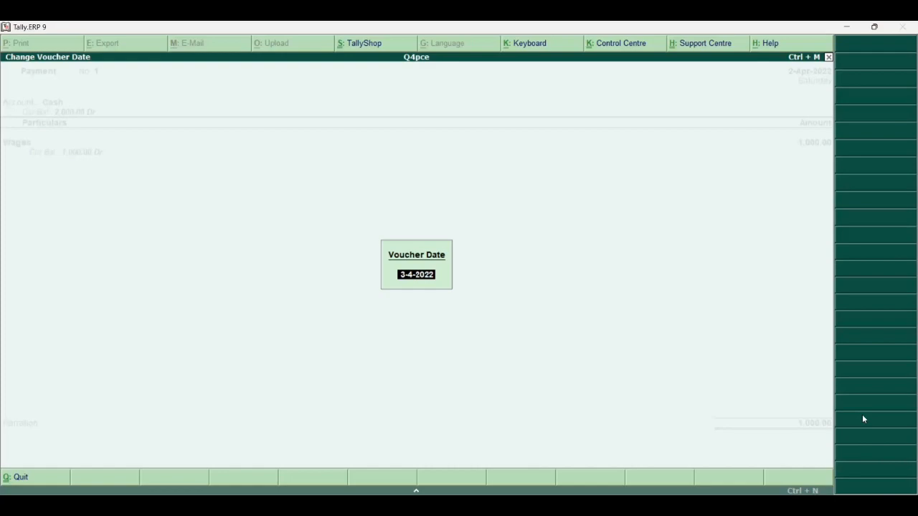
pyautogui.press('BackSpace')
pyautogui.press('BackSpace')
pyautogui.press('BackSpace')
pyautogui.press('BackSpace')
pyautogui.press('BackSpace')
pyautogui.press('BackSpace')
pyautogui.press('BackSpace')
pyautogui.press('BackSpace')
pyautogui.write('1-5')
pyautogui.press('Return')
pyautogui.press('Return')
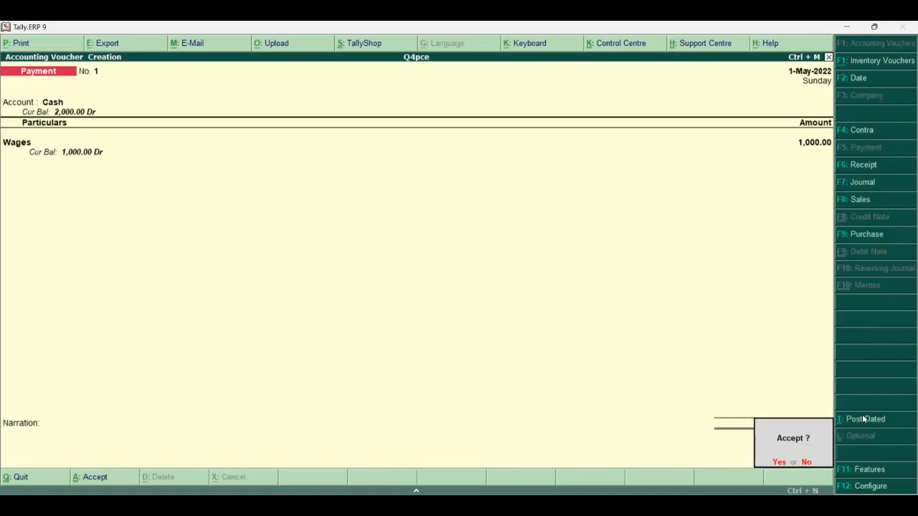
pyautogui.press('Return')
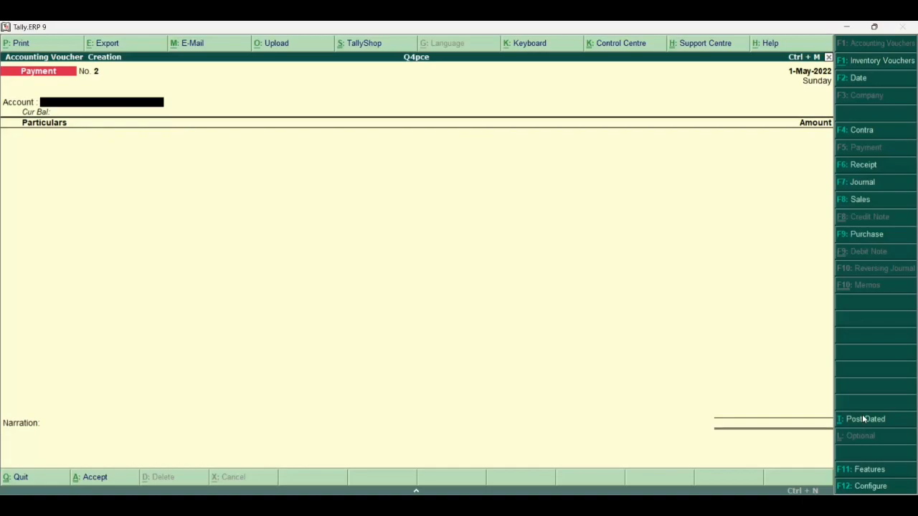
# Step: Start a Purchase voucher without invoice number or date, choose the supplier's ledger as the party, and accept the default party details
pyautogui.press('F9')
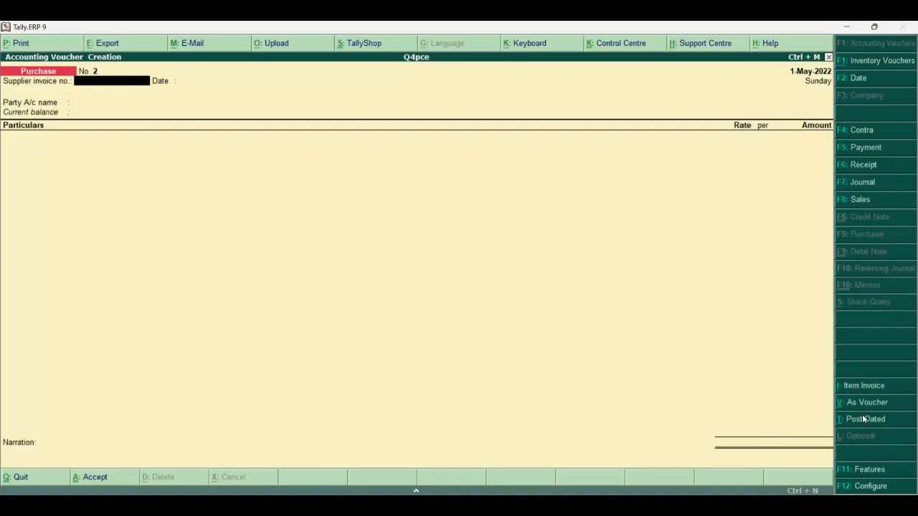
pyautogui.press('Return')
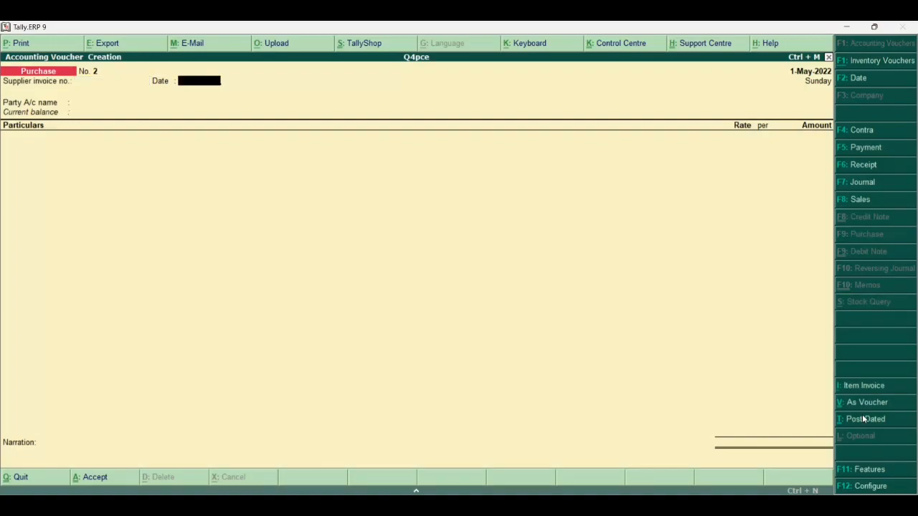
pyautogui.press('Return')
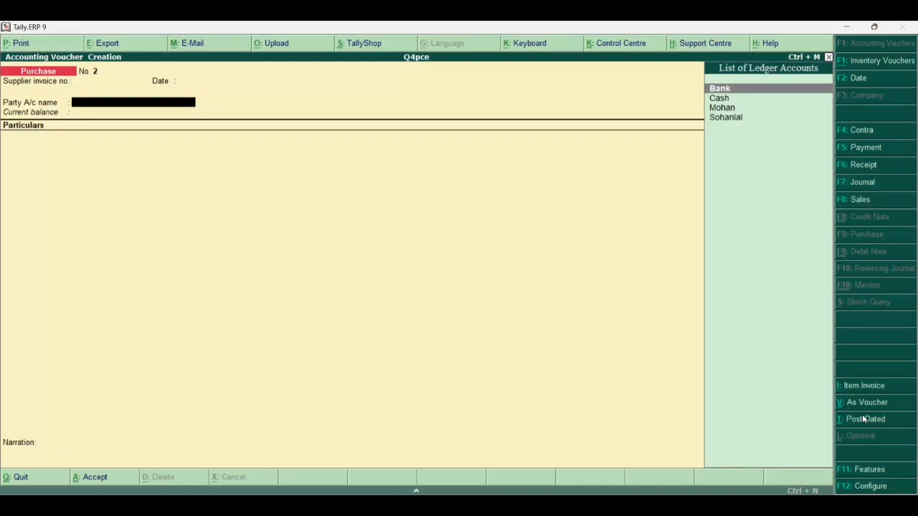
pyautogui.write('Mohan')
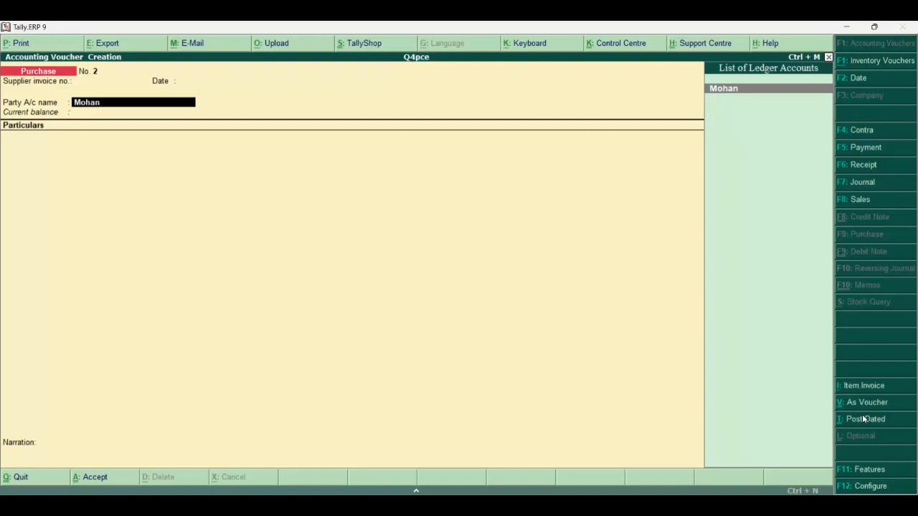
pyautogui.press('Return')
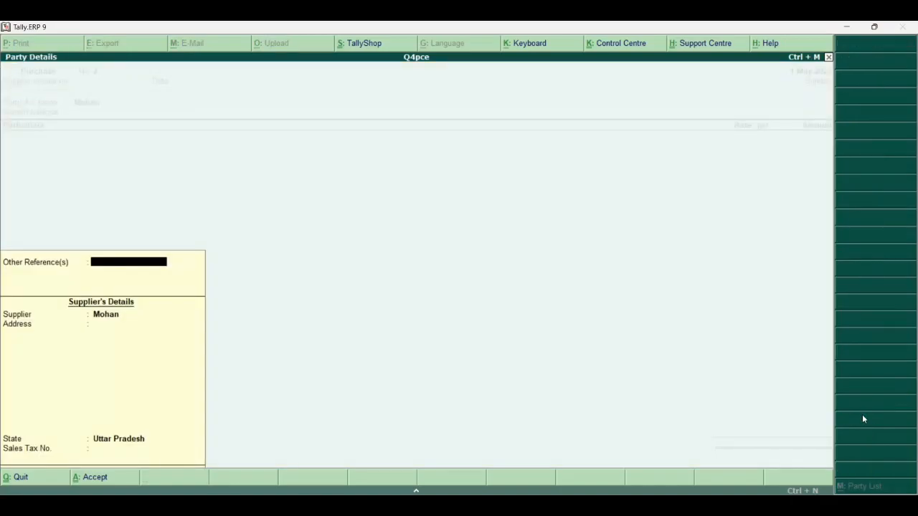
pyautogui.press('Return')
pyautogui.press('Return')
pyautogui.press('Return')
pyautogui.press('Return')
pyautogui.press('Return')
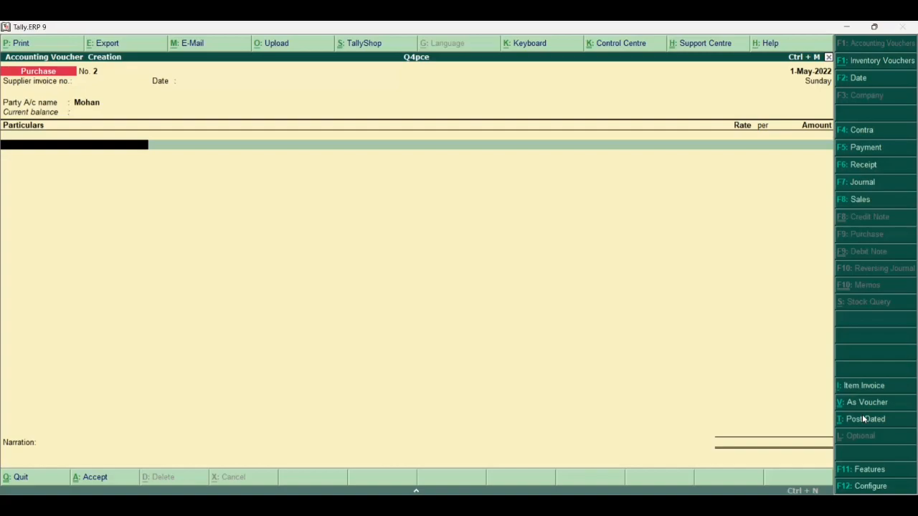
# Step: Enter the Pur ledger in the Purchase voucher with an amount of 7000
pyautogui.write('P')
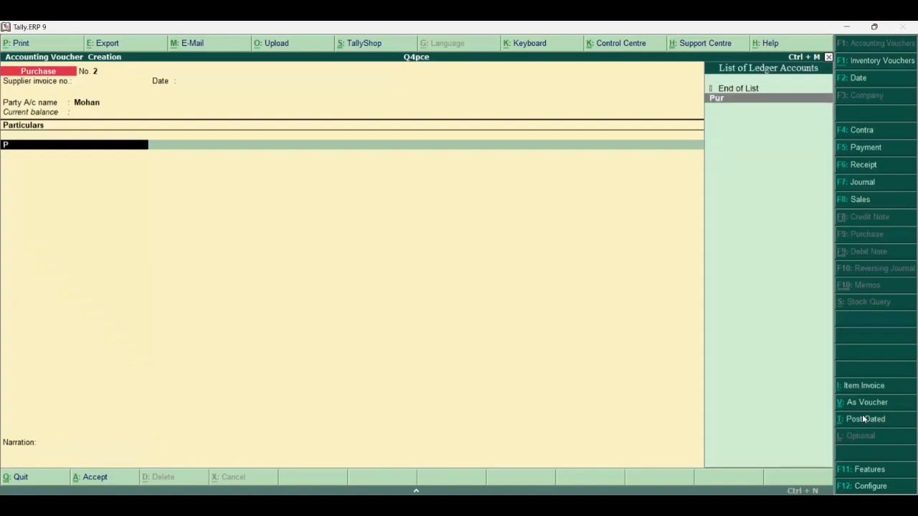
pyautogui.press('Return')
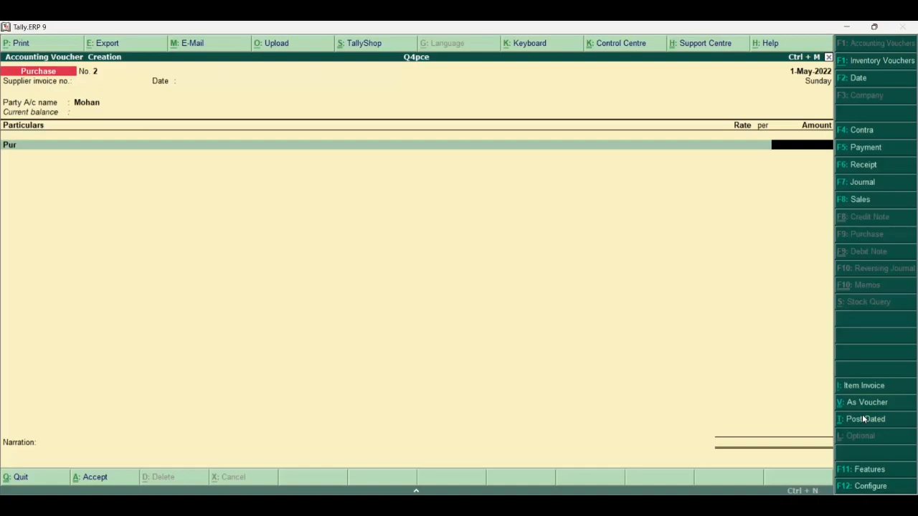
pyautogui.write('7000')
pyautogui.press('Return')
pyautogui.press('Return')
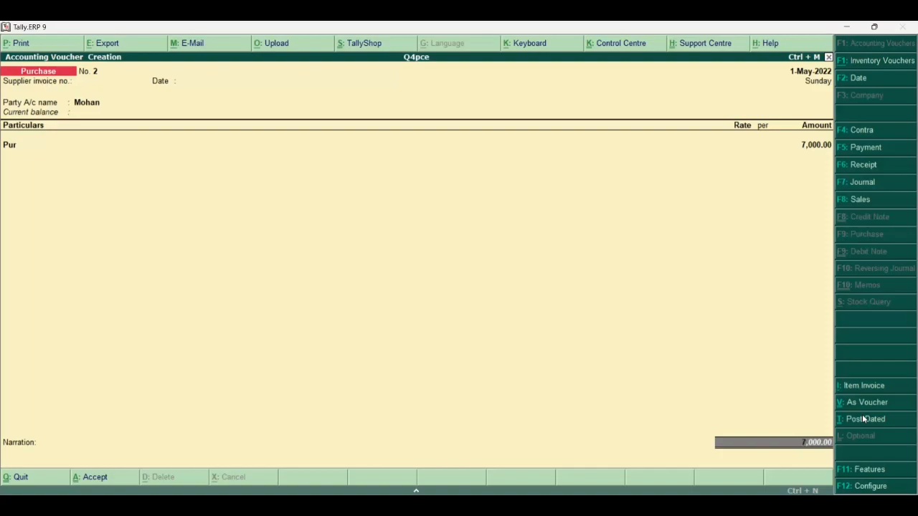
# Step: Date the Purchase voucher 2-5-2022, leave the narration blank, and save it
pyautogui.click(863, 419)
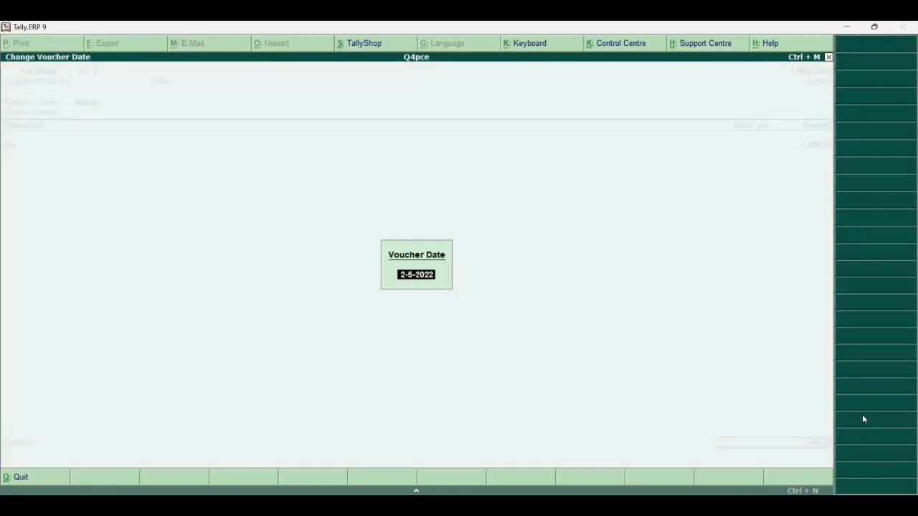
pyautogui.press('Return')
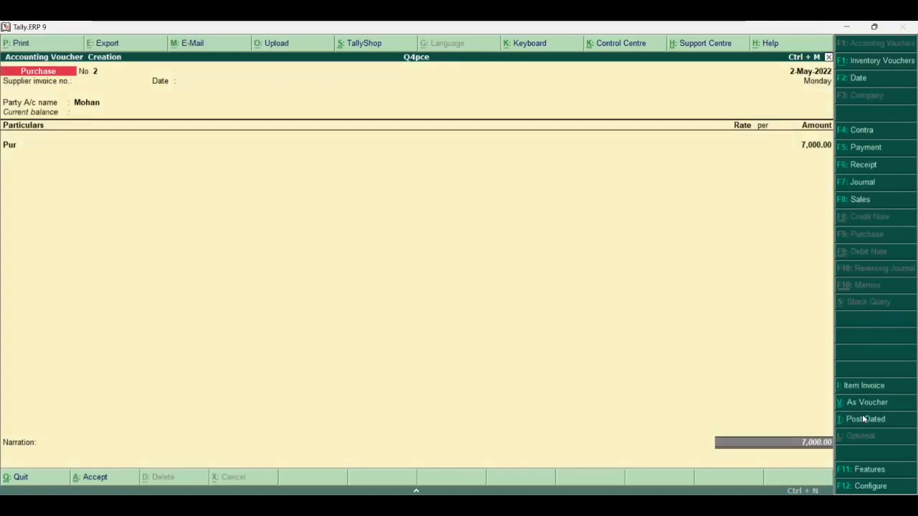
pyautogui.press('Return')
pyautogui.press('Return')
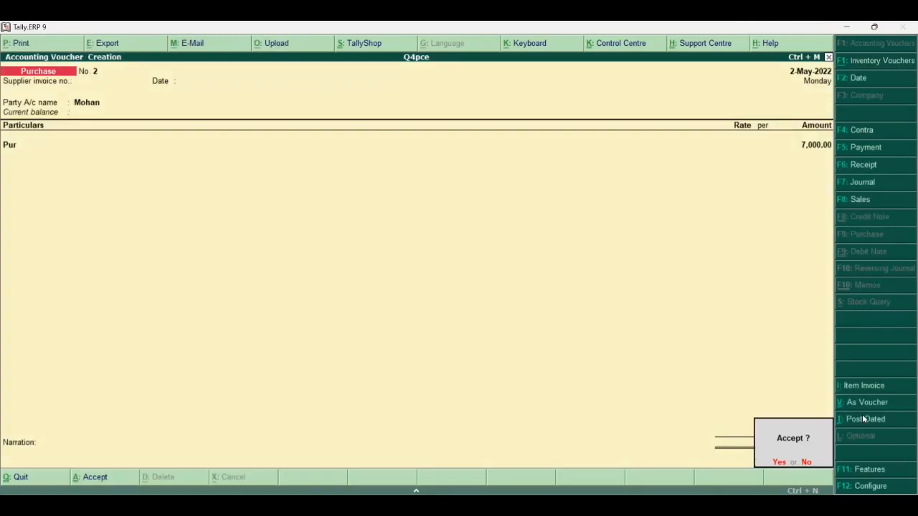
pyautogui.press('Return')
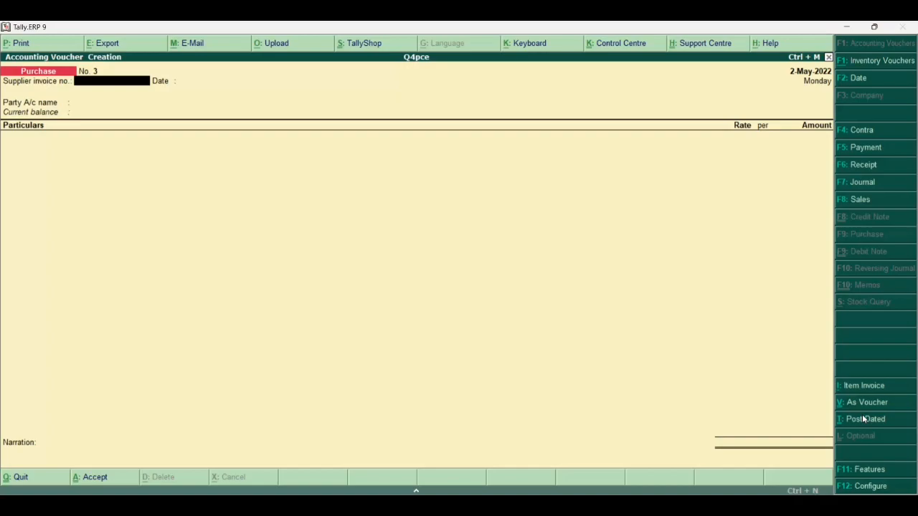
# Step: Start a Contra voucher with Bank as the account and enter the Cash ledger with an amount of 4000
pyautogui.press('F4')
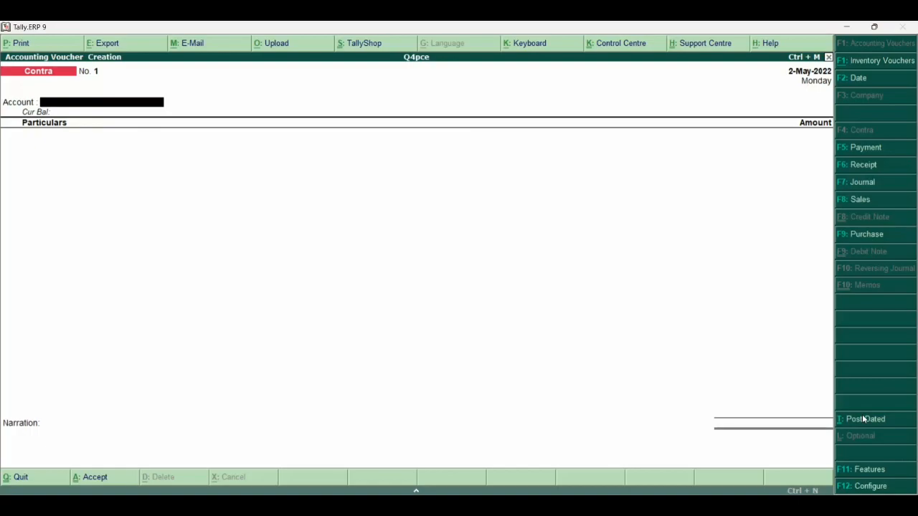
pyautogui.write('B')
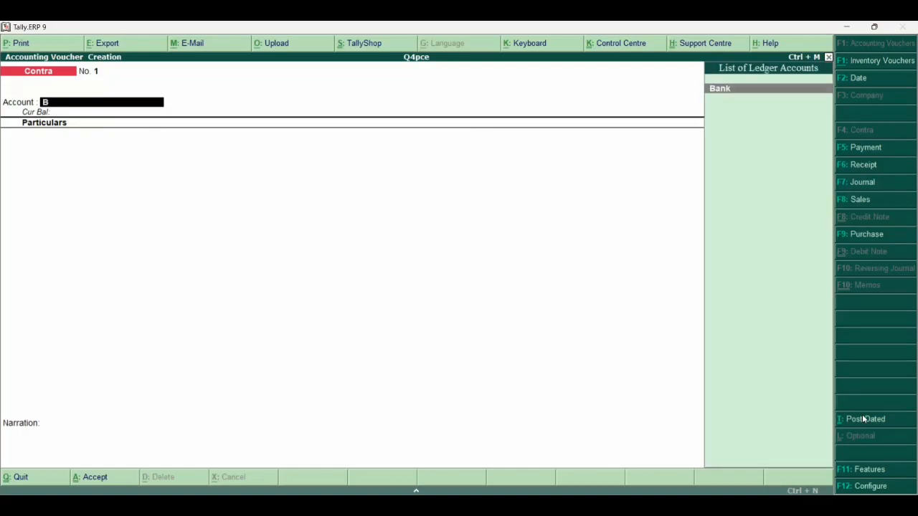
pyautogui.press('Return')
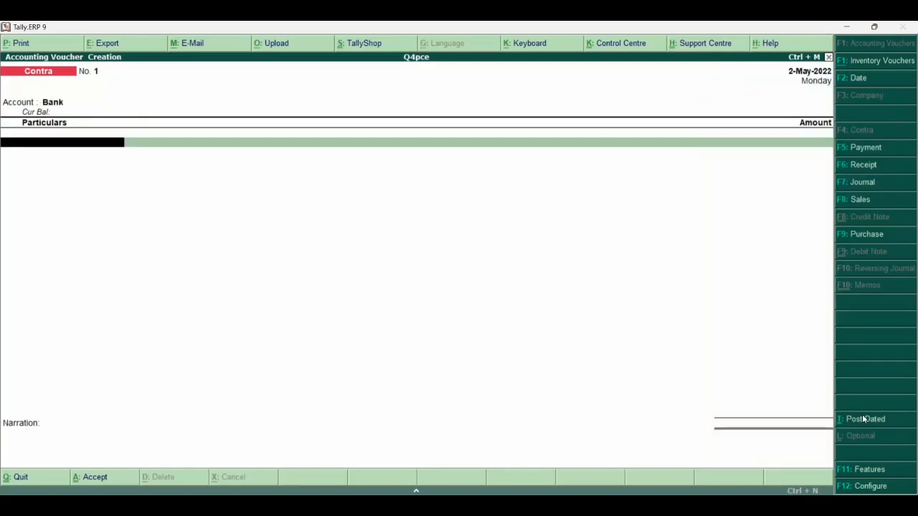
pyautogui.press('space')
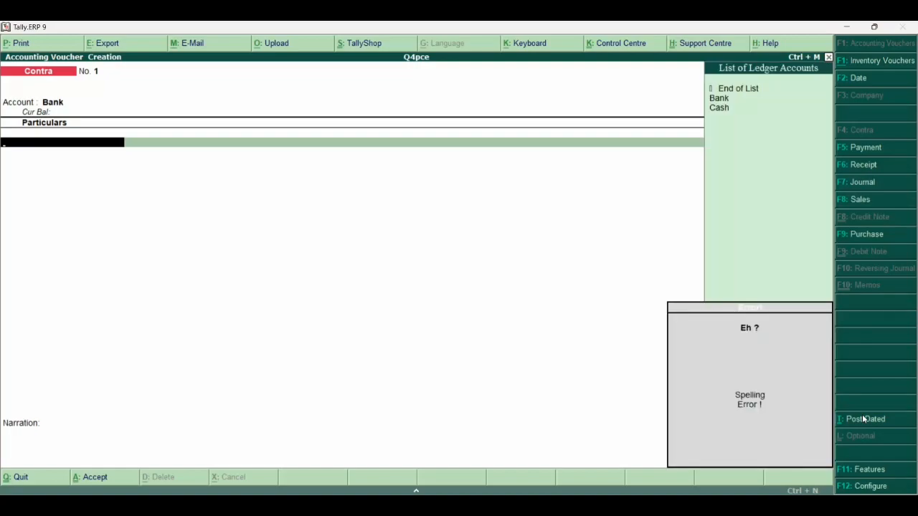
pyautogui.press('Down')
pyautogui.press('Down')
pyautogui.press('Return')
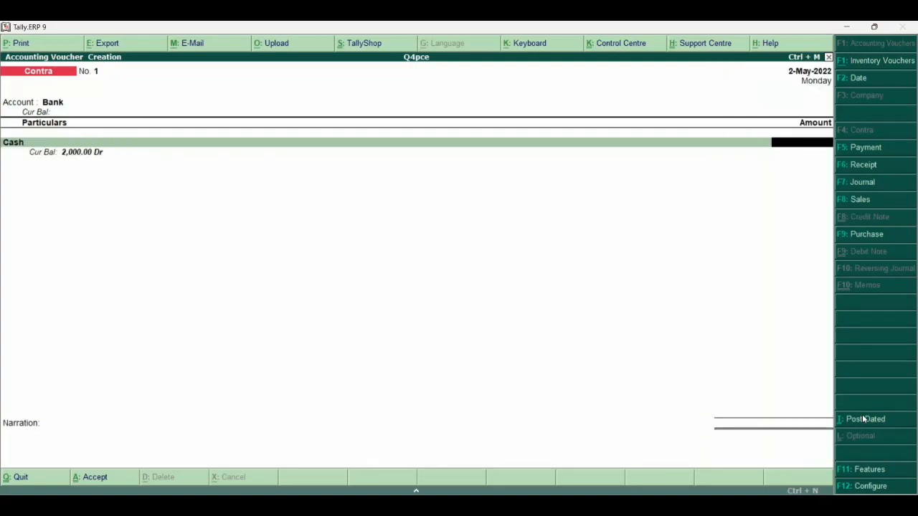
pyautogui.write('4000')
pyautogui.press('Return')
pyautogui.press('Return')
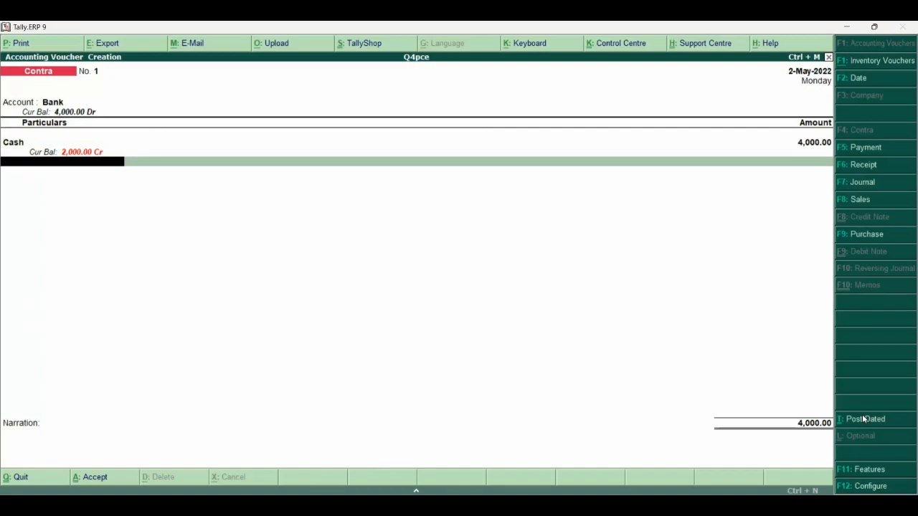
# Step: Allocate the full Bank amount as a Cash transaction, with denominations of 1 × 2000 and 4 × 500
pyautogui.press('Return')
pyautogui.press('Return')
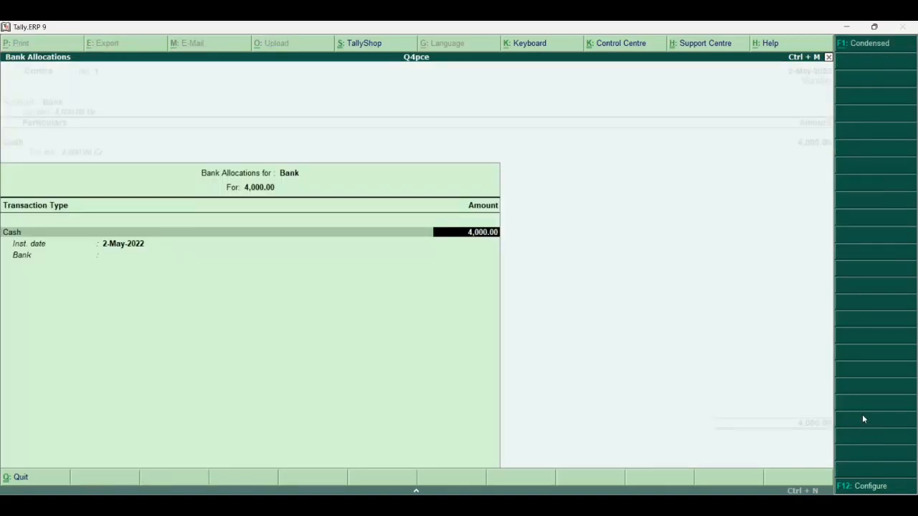
pyautogui.press('Return')
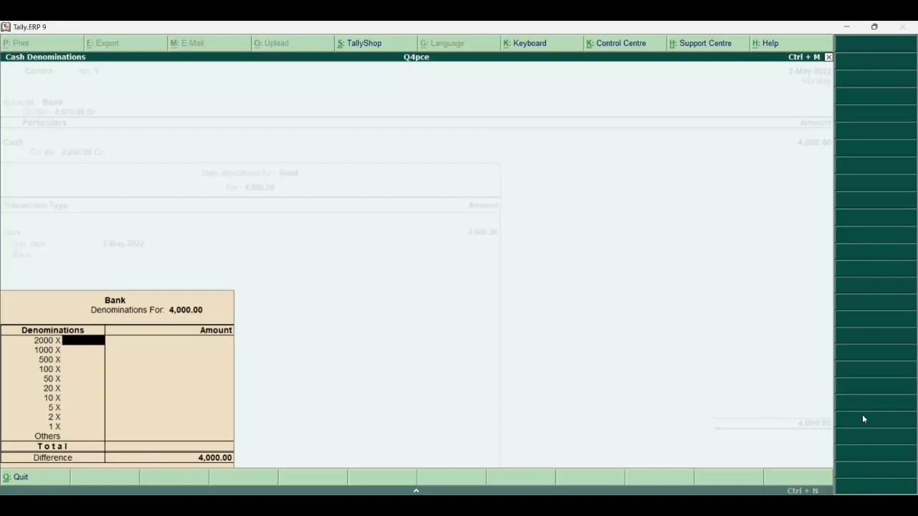
pyautogui.press('Return')
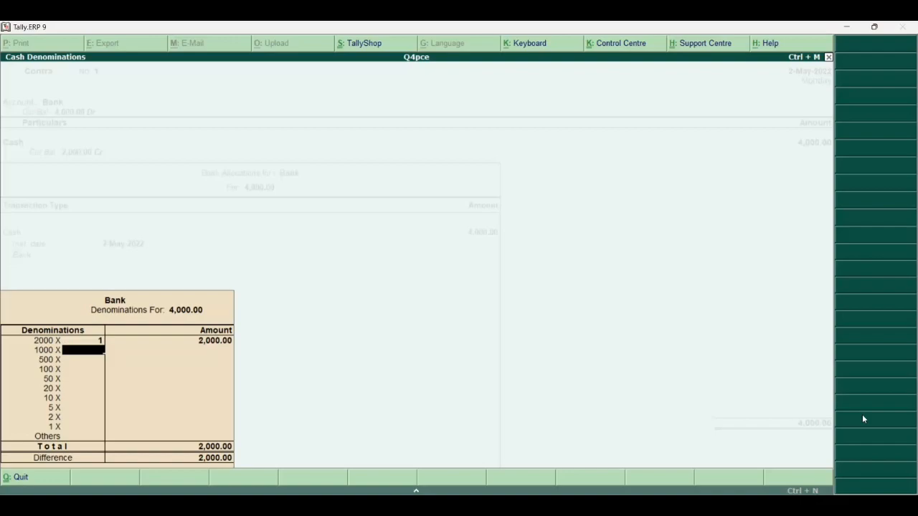
pyautogui.press('Return')
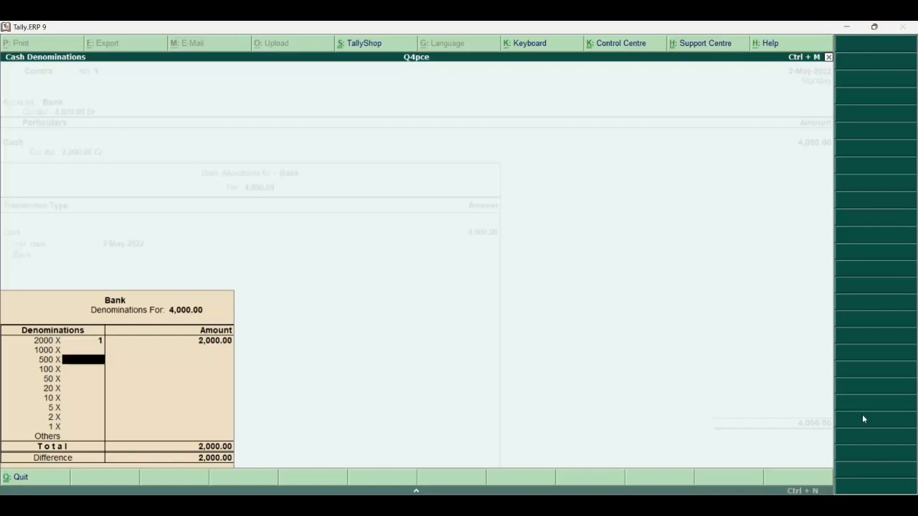
pyautogui.write('5')
pyautogui.press('BackSpace')
pyautogui.write('4')
pyautogui.press('Return')
pyautogui.press('Return')
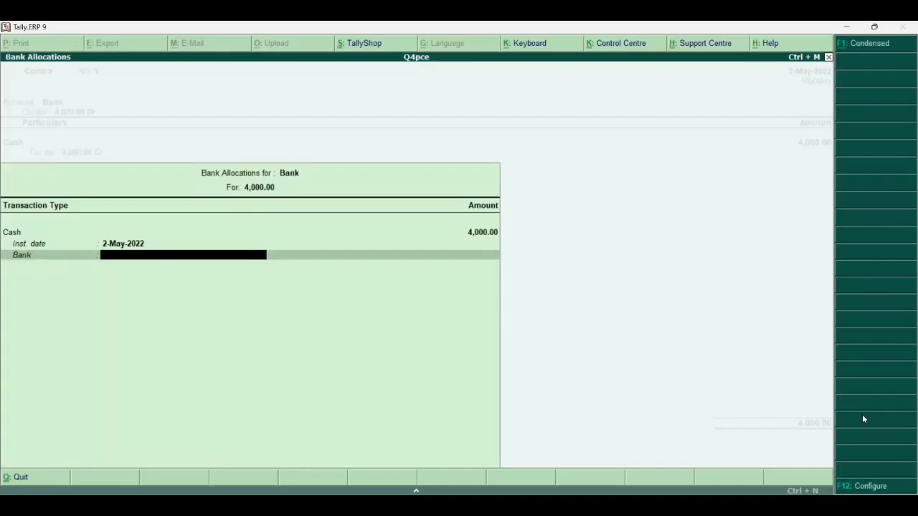
# Step: Leave the allocation's bank name and the narration blank, and save the Contra voucher
pyautogui.press('Return')
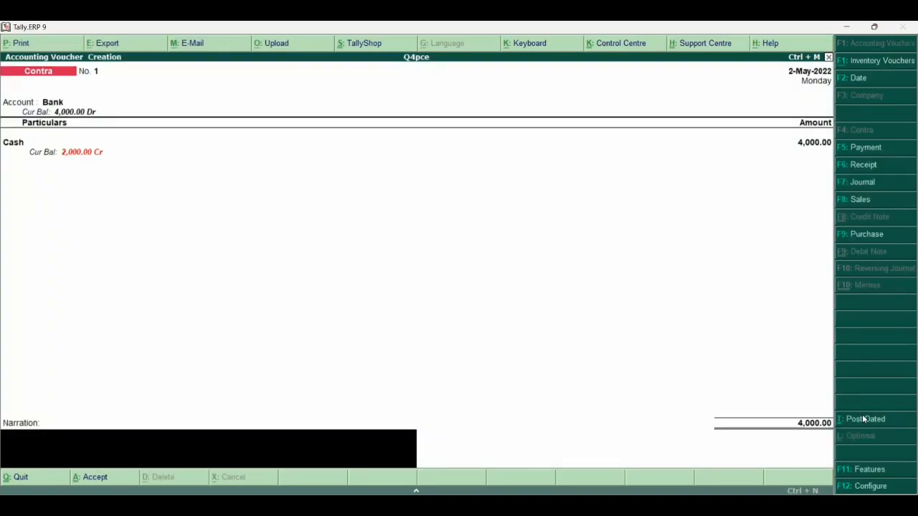
pyautogui.press('Return')
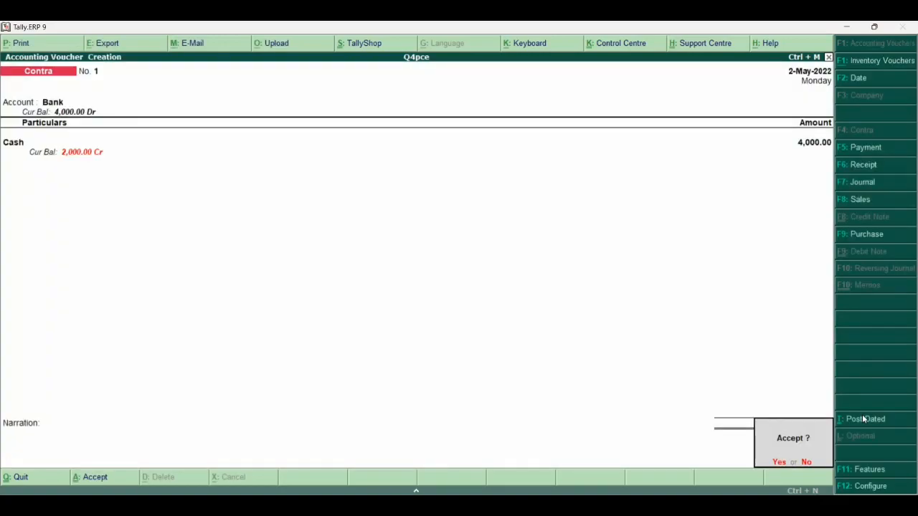
pyautogui.press('Return')
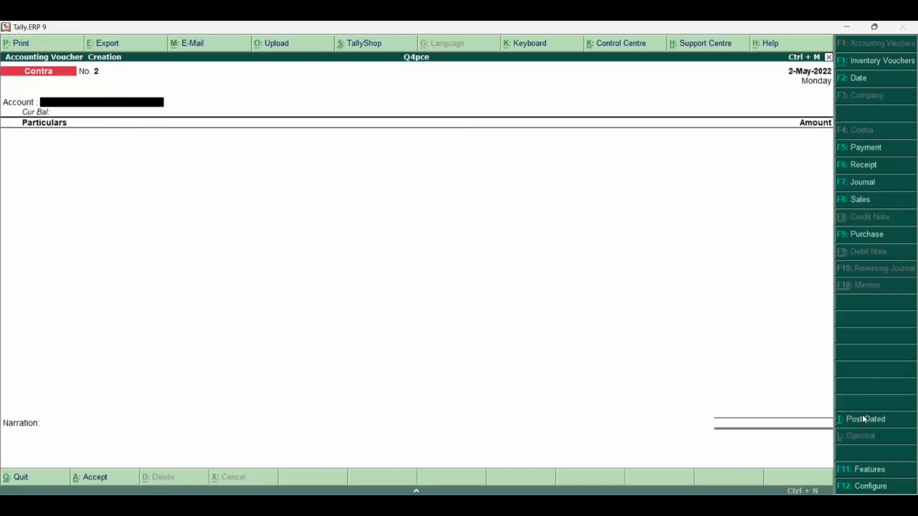
# Step: Start a Purchase voucher in As Voucher mode, leaving the supplier invoice number and date blank
pyautogui.press('F9')
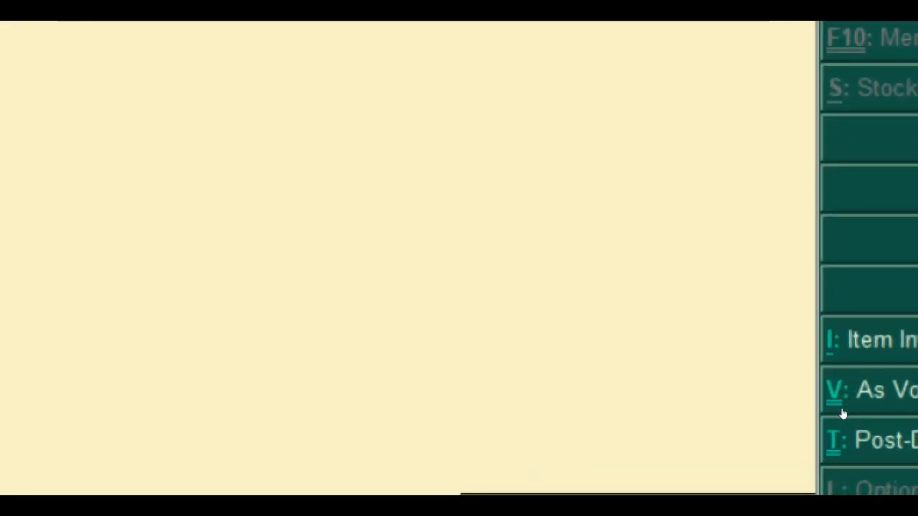
pyautogui.click(842, 413)
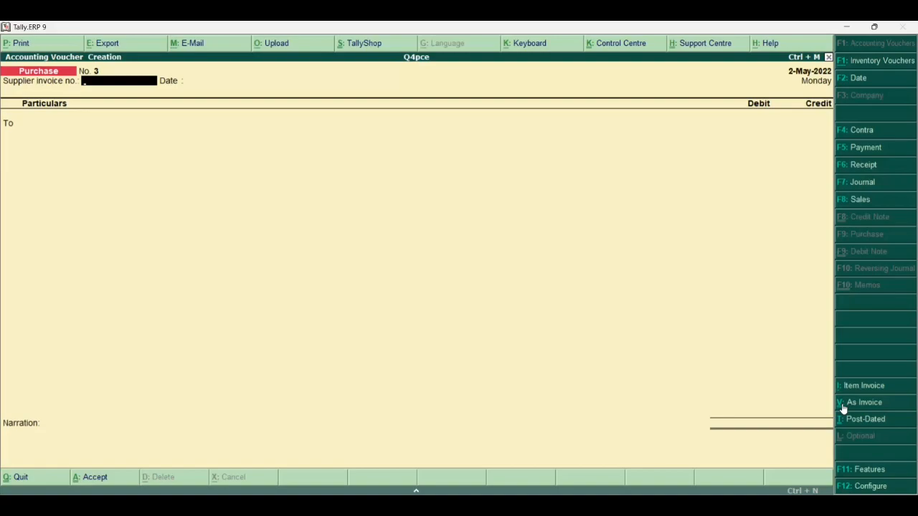
pyautogui.click(843, 405)
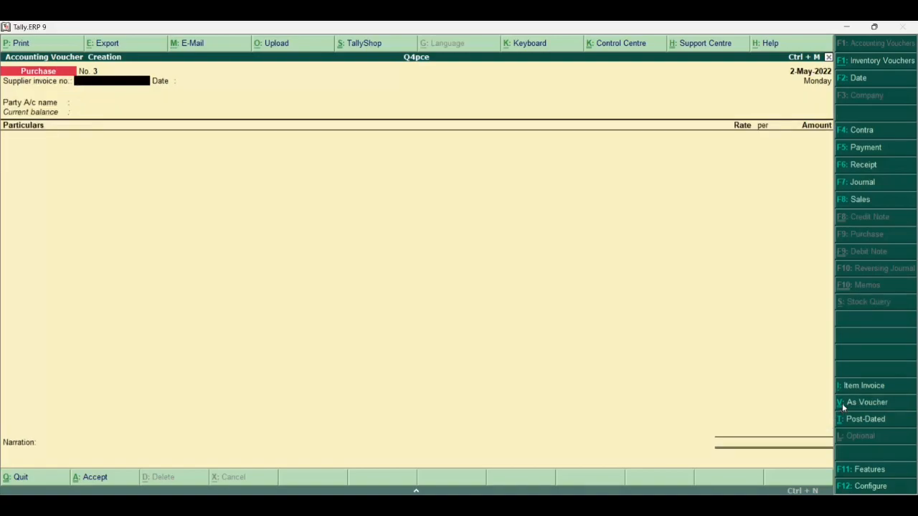
pyautogui.click(842, 403)
pyautogui.click(842, 403)
pyautogui.click(842, 403)
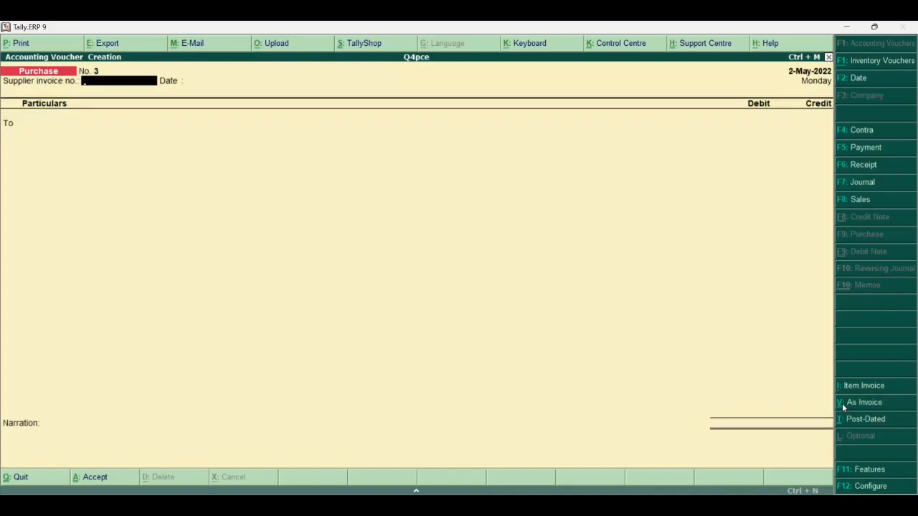
pyautogui.press('Return')
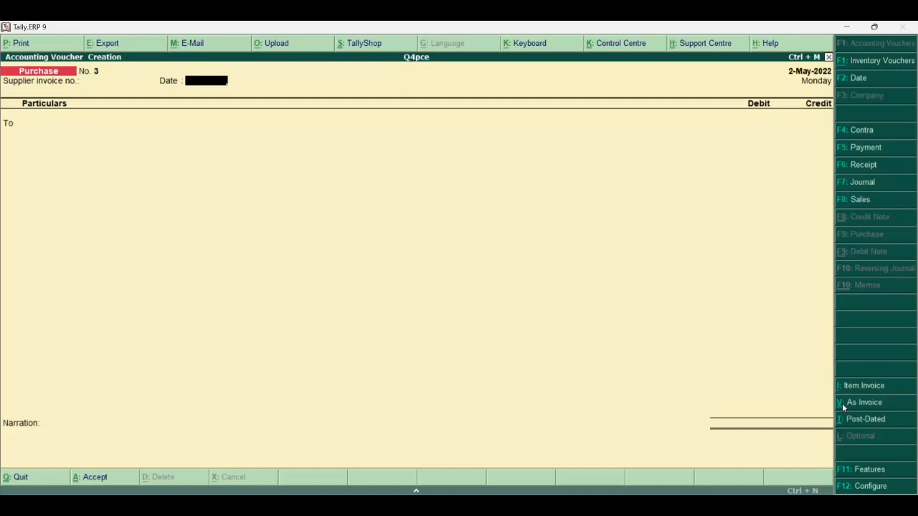
pyautogui.press('Return')
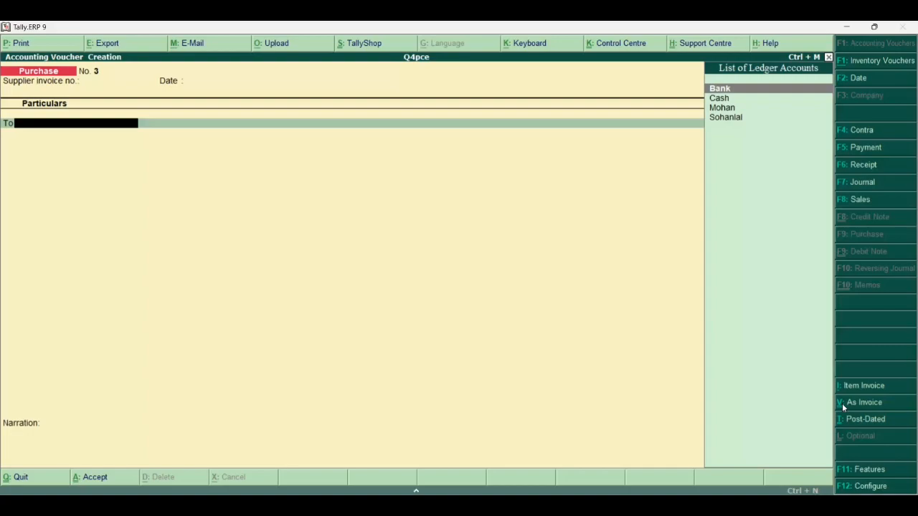
# Step: Choose the supplier's ledger for the Purchase voucher's credit line and accept the default supplier details
pyautogui.press('Down')
pyautogui.press('Down')
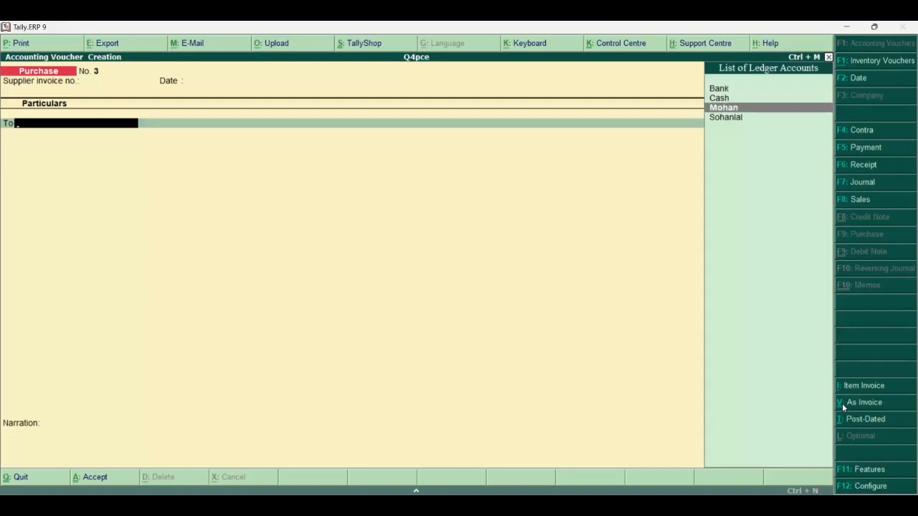
pyautogui.press('Return')
pyautogui.press('Return')
pyautogui.press('Return')
pyautogui.press('Return')
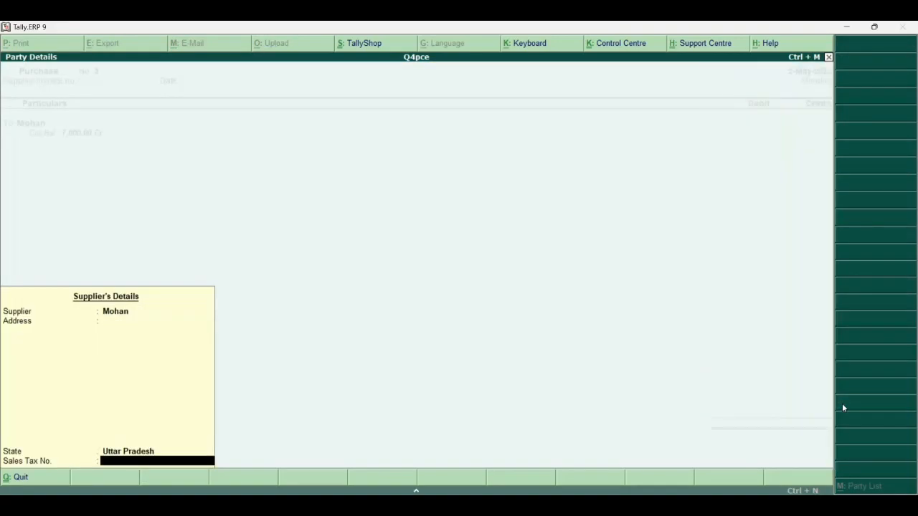
pyautogui.press('Return')
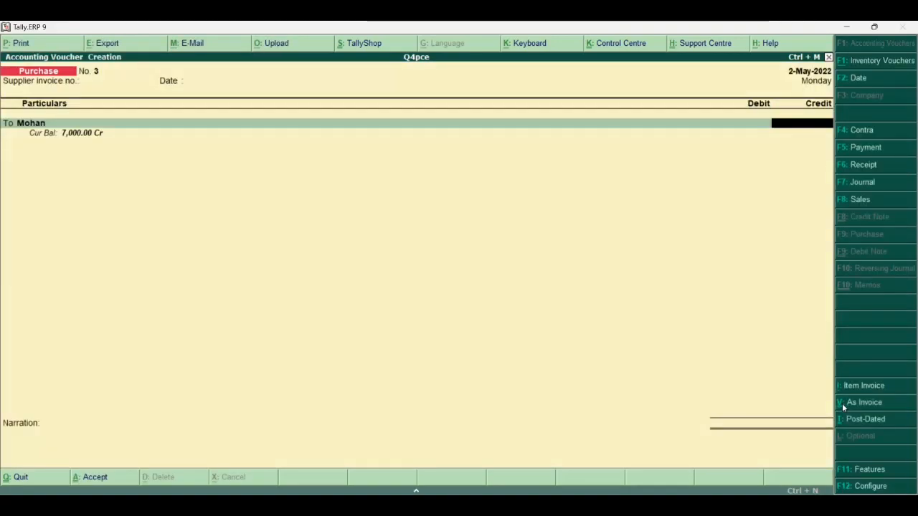
# Step: Credit the supplier with 7000 and debit the Pur ledger for the same amount, without inventory allocations
pyautogui.write('7000')
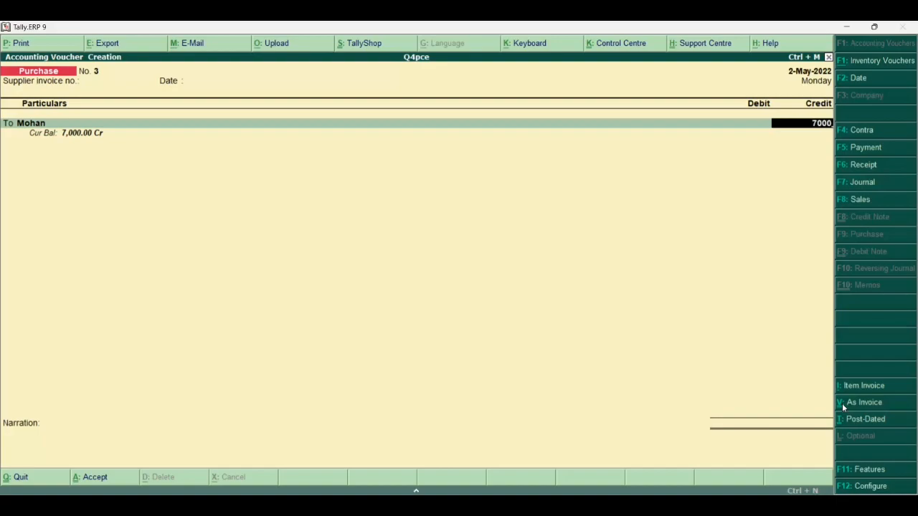
pyautogui.press('Return')
pyautogui.write('Pur')
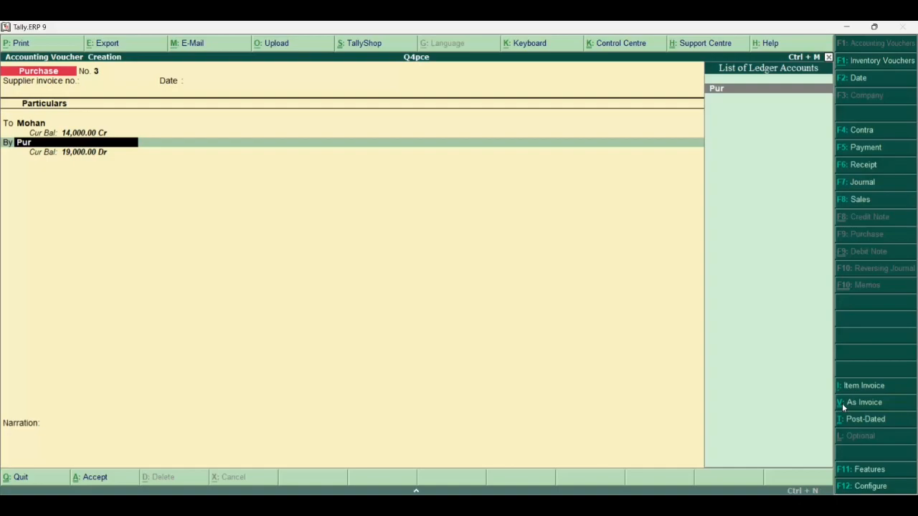
pyautogui.press('Return')
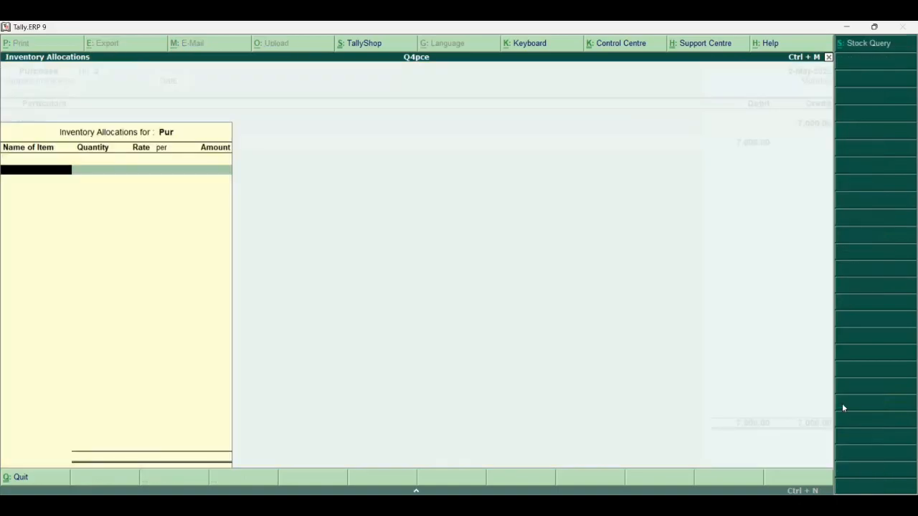
pyautogui.press('Return')
pyautogui.press('Return')
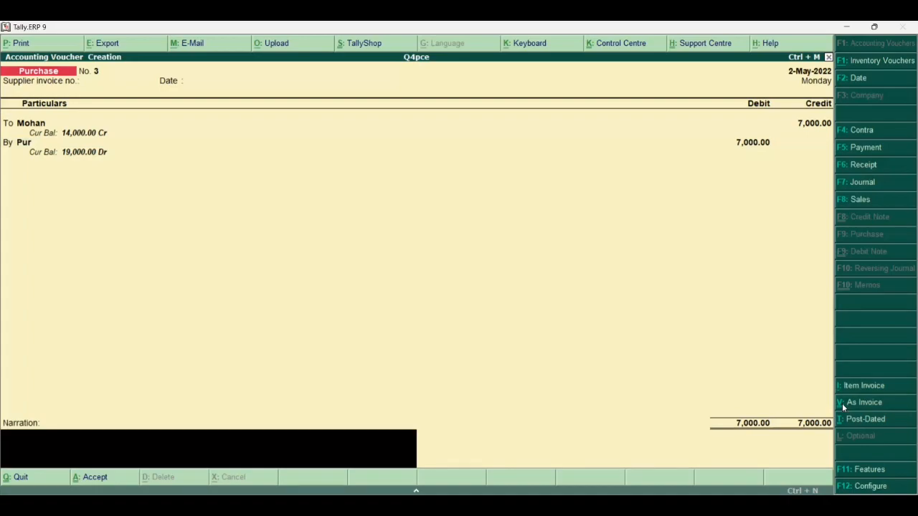
# Step: Switch the Purchase voucher back to invoice mode and quit to the Gateway of Tally without saving it
pyautogui.hotkey('ctrl', 'v')
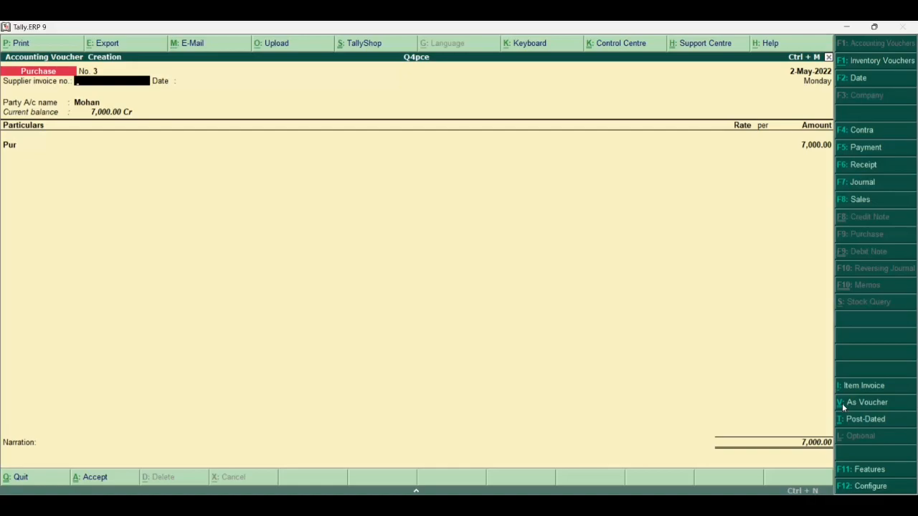
pyautogui.press('Escape')
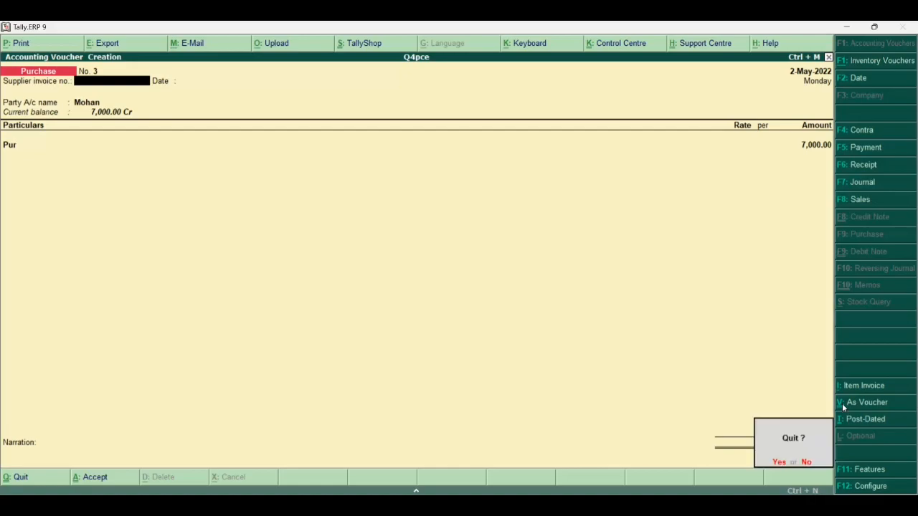
pyautogui.press('Return')
pyautogui.press('Escape')
pyautogui.press('Escape')
# Step: Open the Day Book to check the saved vouchers, and return to the Gateway of Tally
pyautogui.press('Down')
pyautogui.press('Down')
pyautogui.press('Down')
pyautogui.press('Down')
pyautogui.press('Down')
pyautogui.press('Down')
pyautogui.press('Down')
pyautogui.press('Down')
pyautogui.press('Down')
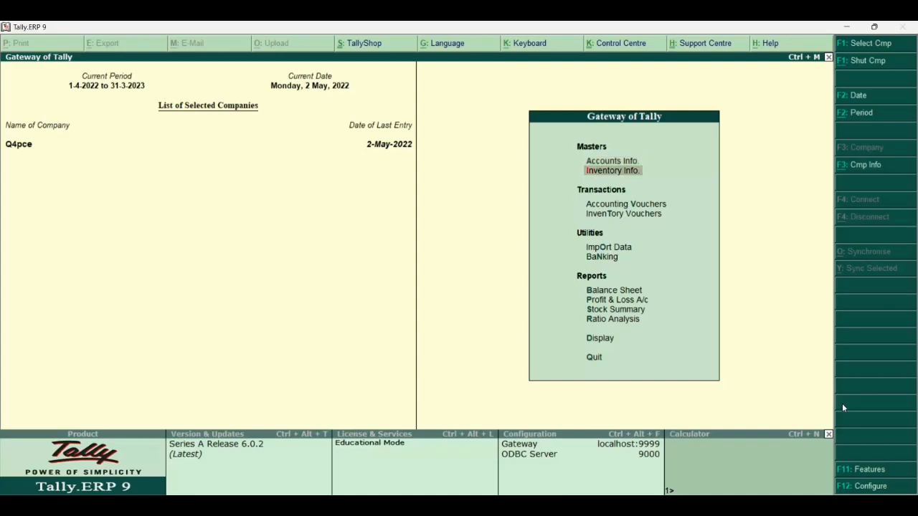
pyautogui.press('Down')
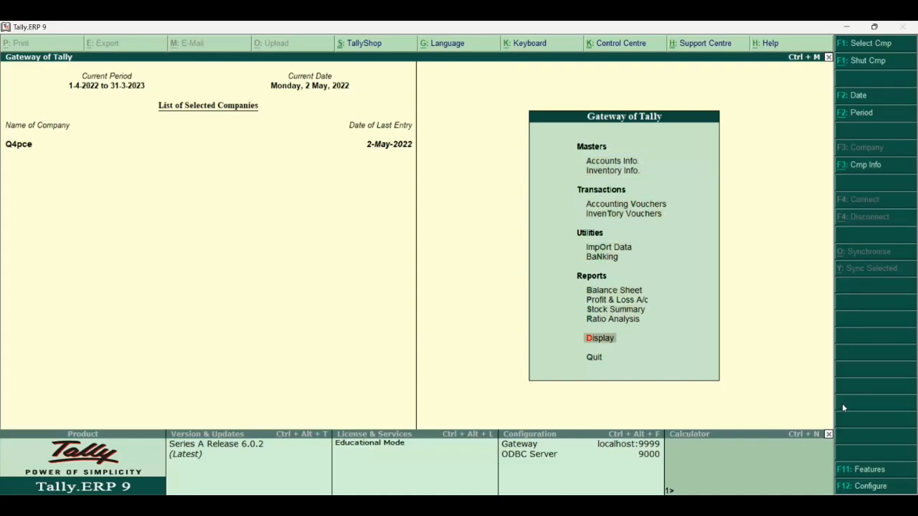
pyautogui.press('Return')
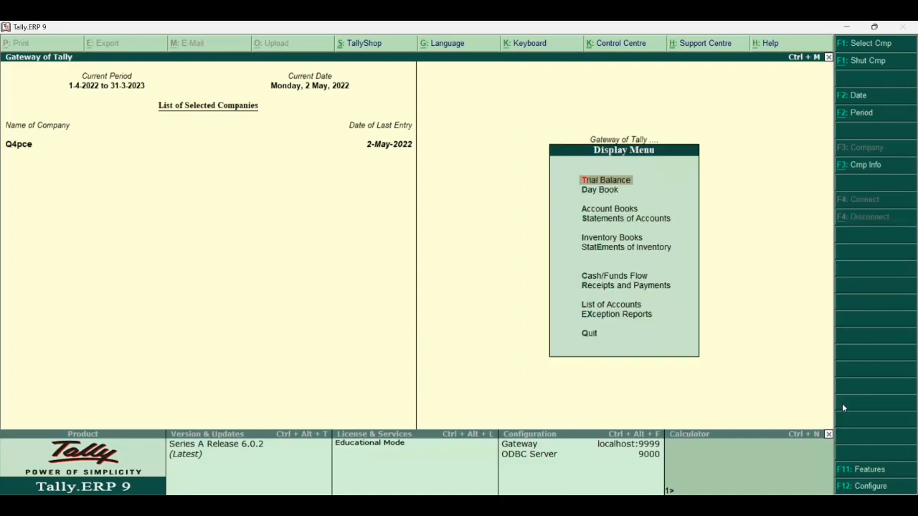
pyautogui.press('Down')
pyautogui.press('Return')
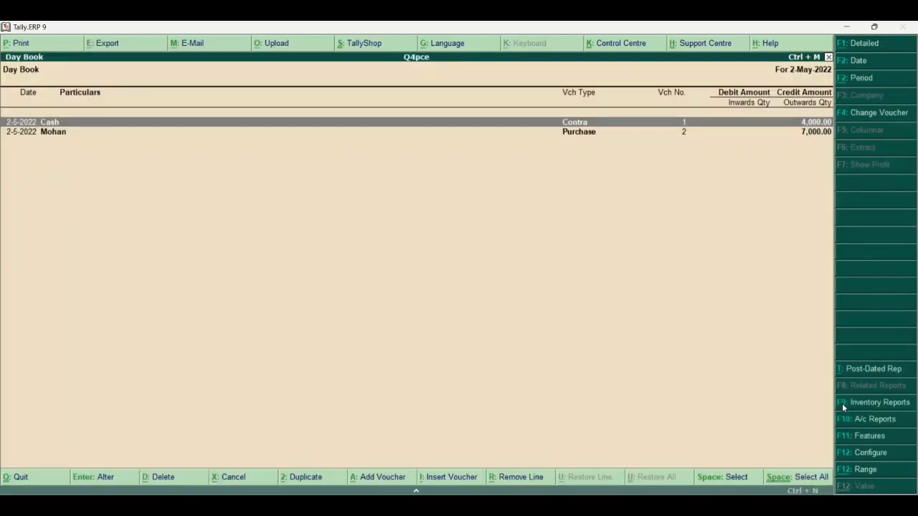
pyautogui.press('Escape')
pyautogui.press('Escape')
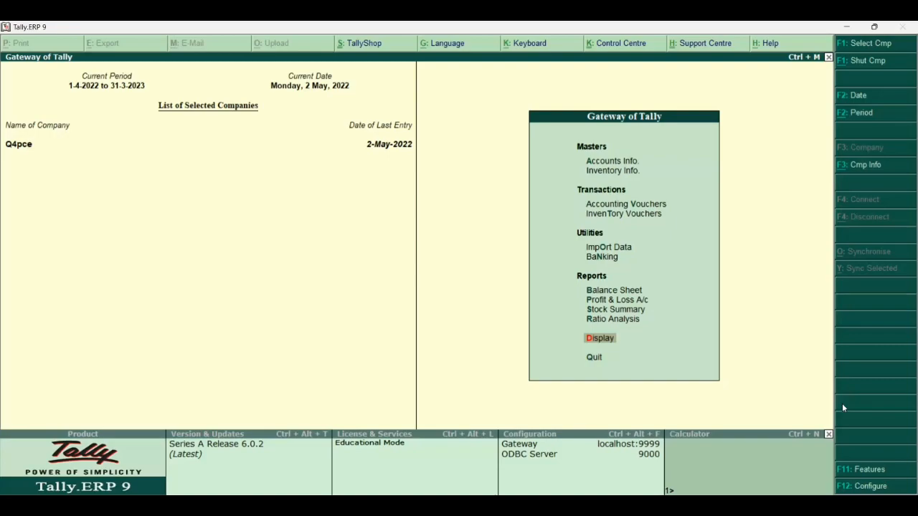
# Step: Start a Receipt voucher in accounting voucher entry and set its account to Cash
pyautogui.press('Up')
pyautogui.press('Up')
pyautogui.press('Up')
pyautogui.press('Up')
pyautogui.press('Up')
pyautogui.press('Up')
pyautogui.press('Up')
pyautogui.press('Up')
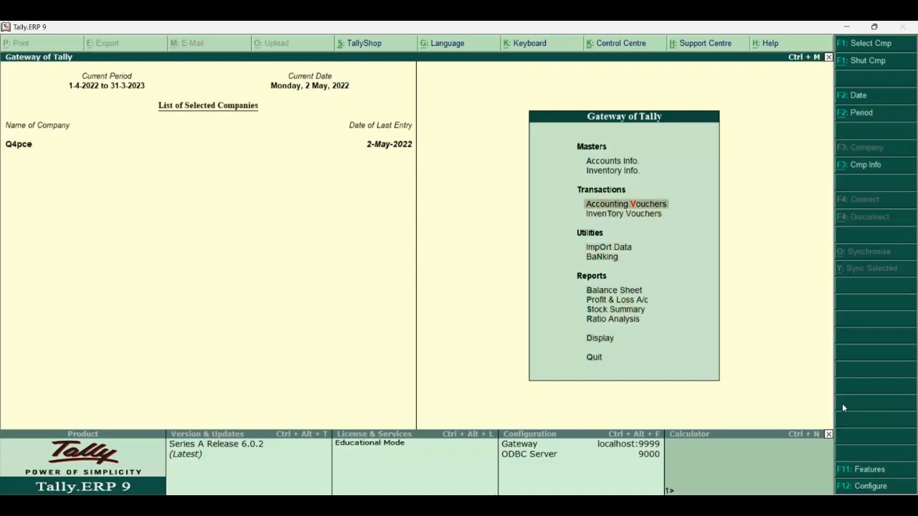
pyautogui.press('Return')
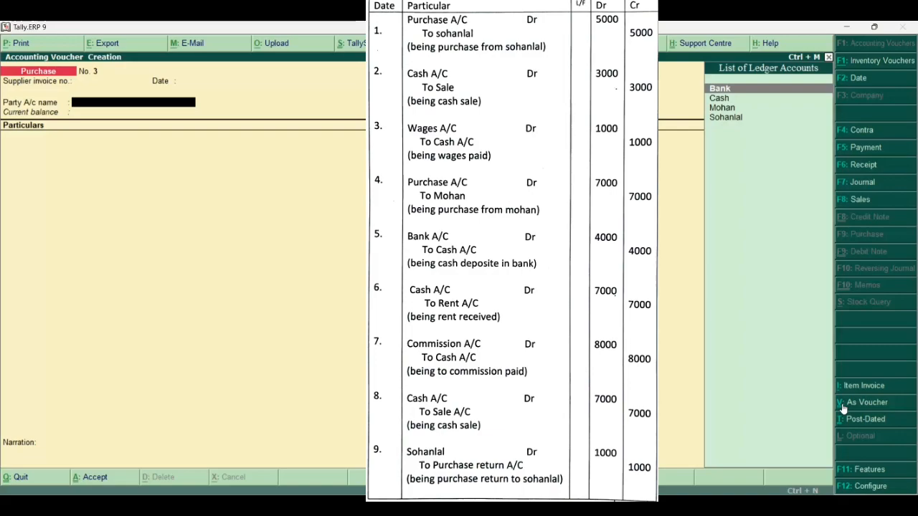
pyautogui.press('F6')
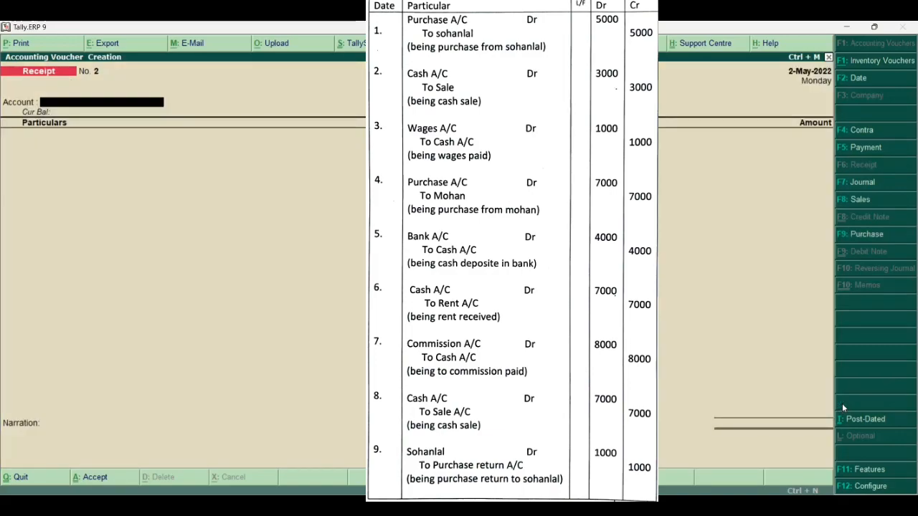
pyautogui.write('c')
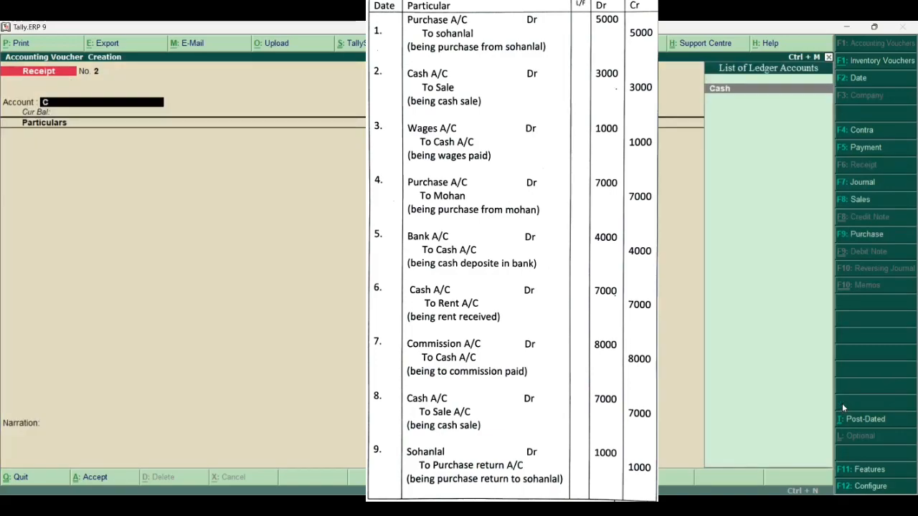
pyautogui.press('Return')
# Step: Start a new ledger named Rent R from the Receipt voucher's particulars, without an alias
pyautogui.write('R')
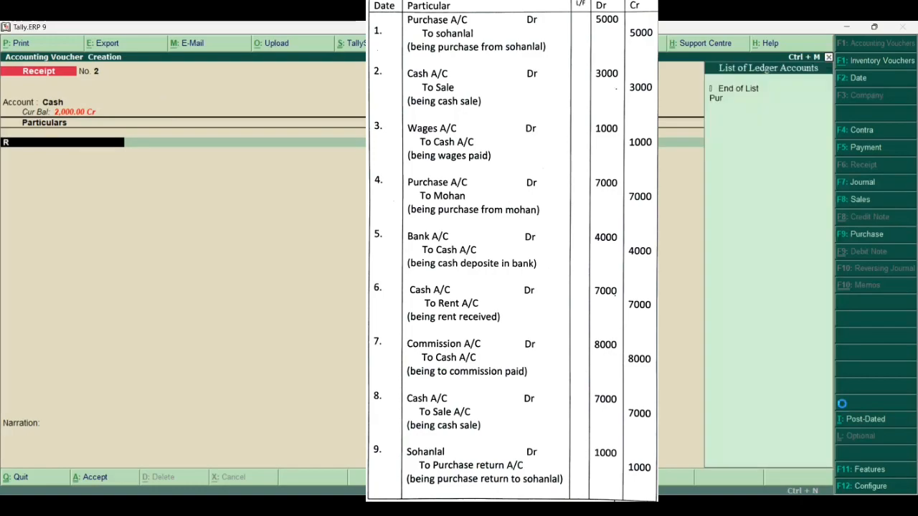
pyautogui.hotkey('alt', 'c')
pyautogui.write('ent')
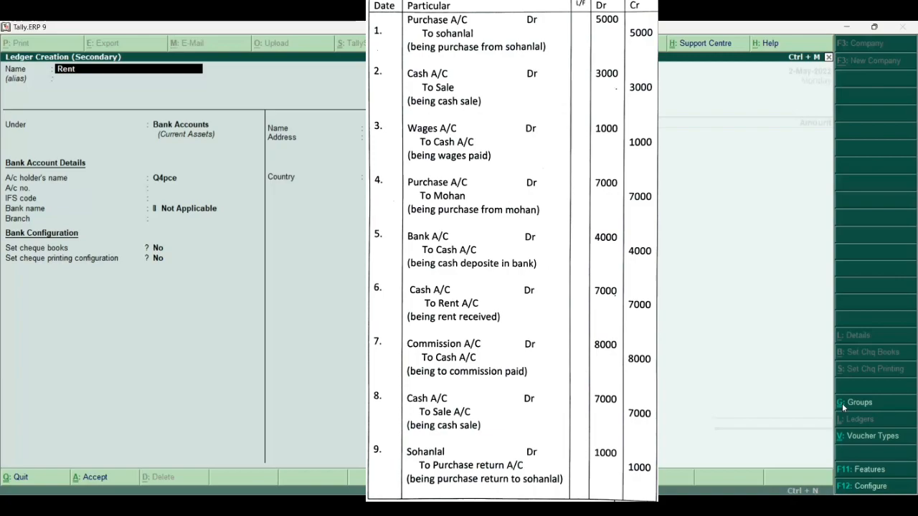
pyautogui.write(' R')
pyautogui.press('Return')
pyautogui.press('Return')
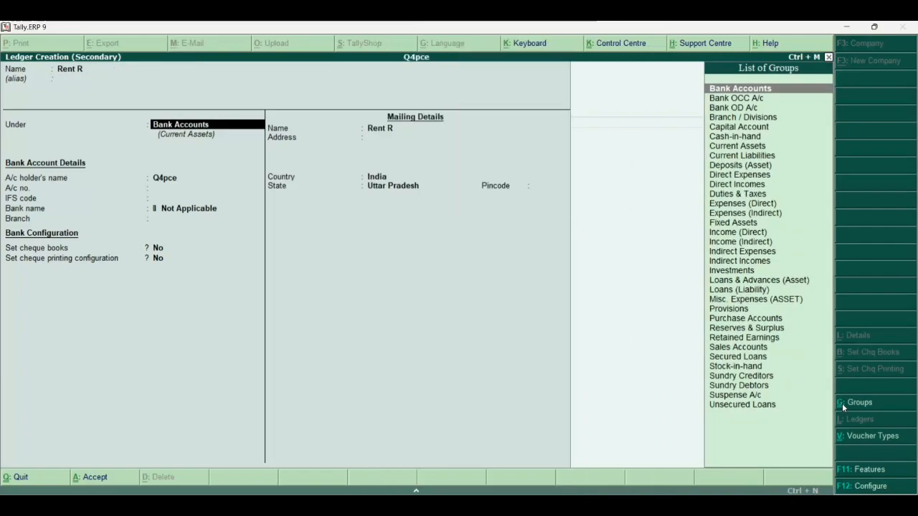
# Step: Group the Rent R ledger under Indirect Incomes and save it with the default details
pyautogui.write('i')
pyautogui.press('Down')
pyautogui.press('Down')
pyautogui.press('Down')
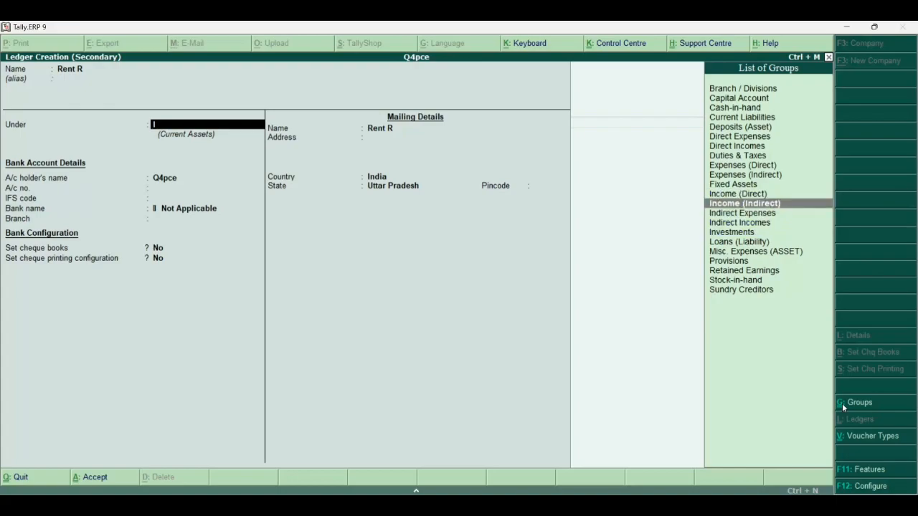
pyautogui.press('Return')
pyautogui.press('Return')
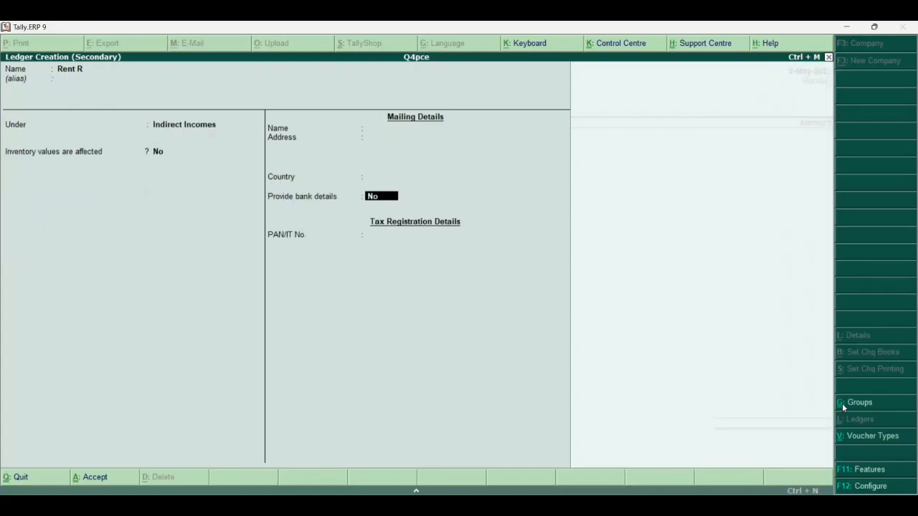
pyautogui.press('Return')
pyautogui.press('Return')
pyautogui.press('Return')
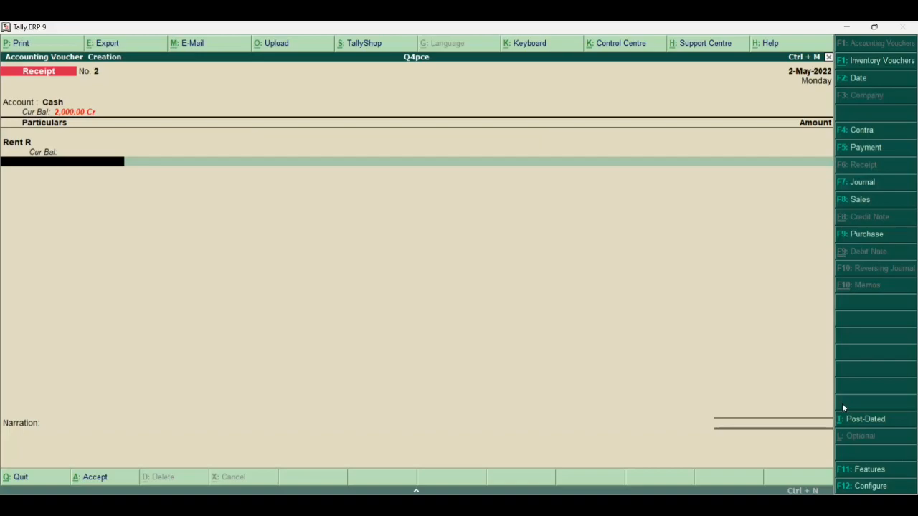
# Step: Enter 7000 for Rent R and save the Receipt voucher without a narration
pyautogui.press('BackSpace')
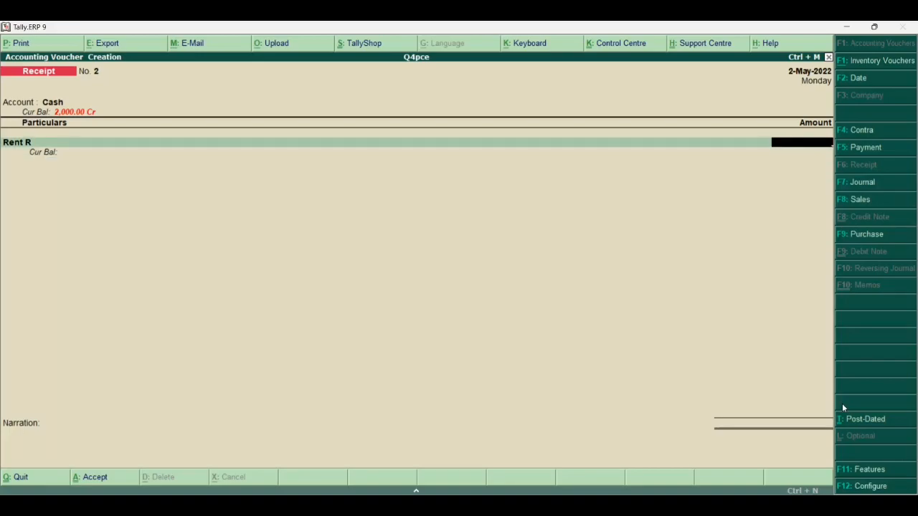
pyautogui.write('7000')
pyautogui.press('Return')
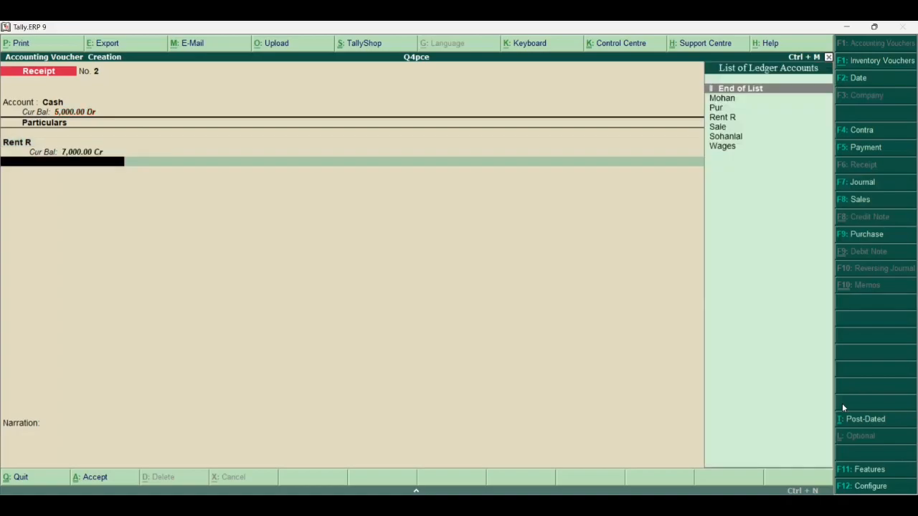
pyautogui.press('Return')
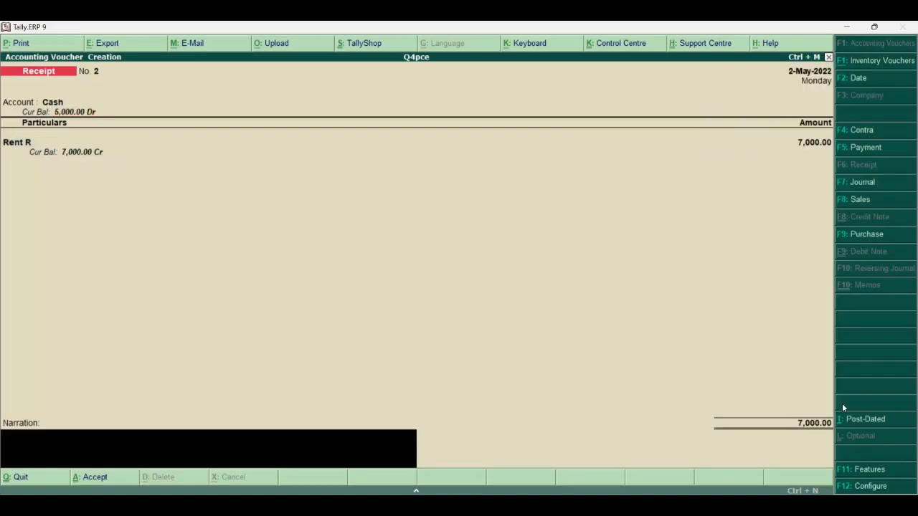
pyautogui.hotkey('ctrl', 'a')
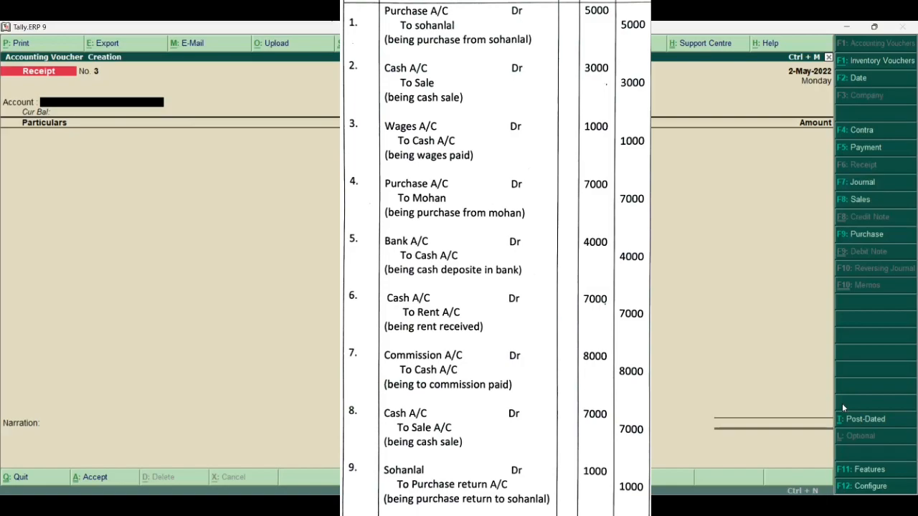
# Step: Start a Payment voucher on the Cash account and turn off single entry mode in the voucher configuration, keeping the other options
pyautogui.press('F5')
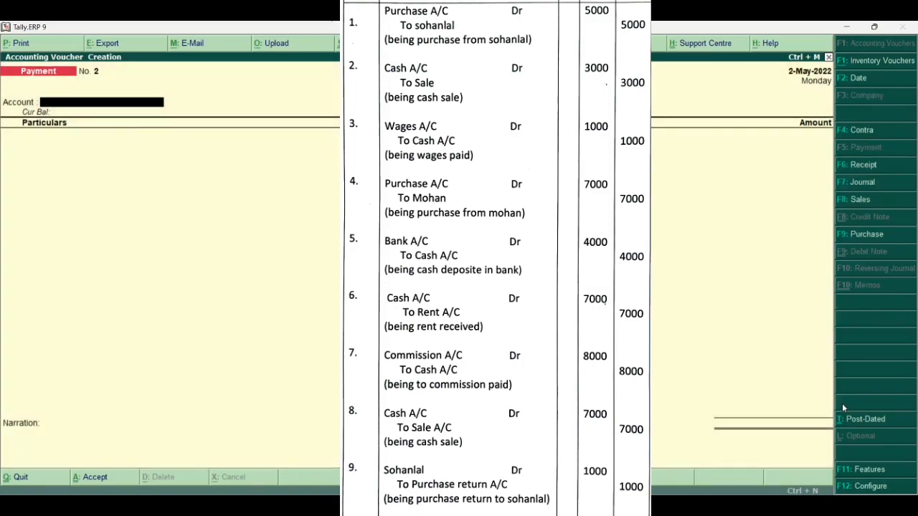
pyautogui.press('Return')
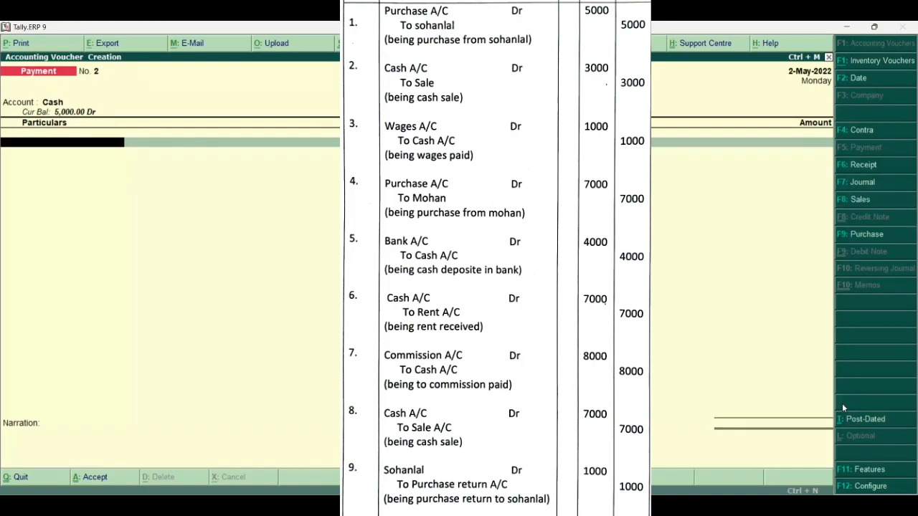
pyautogui.press('F12')
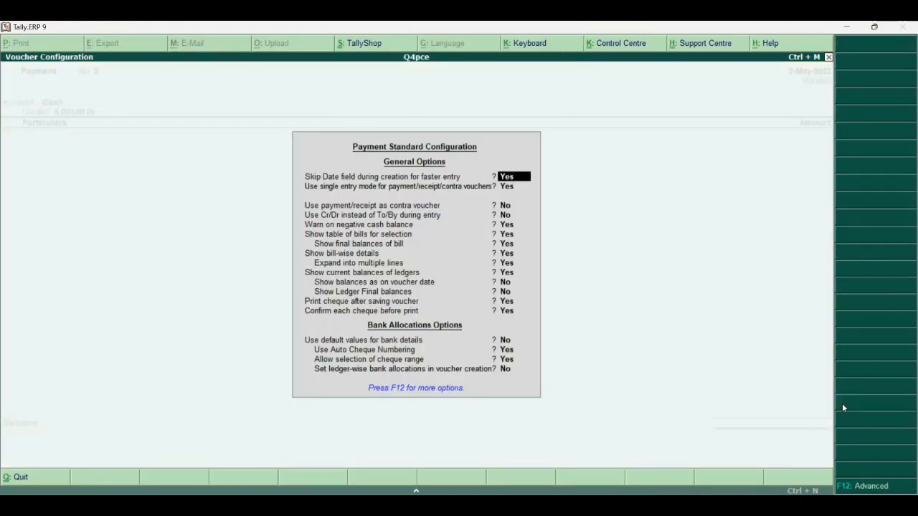
pyautogui.press('Return')
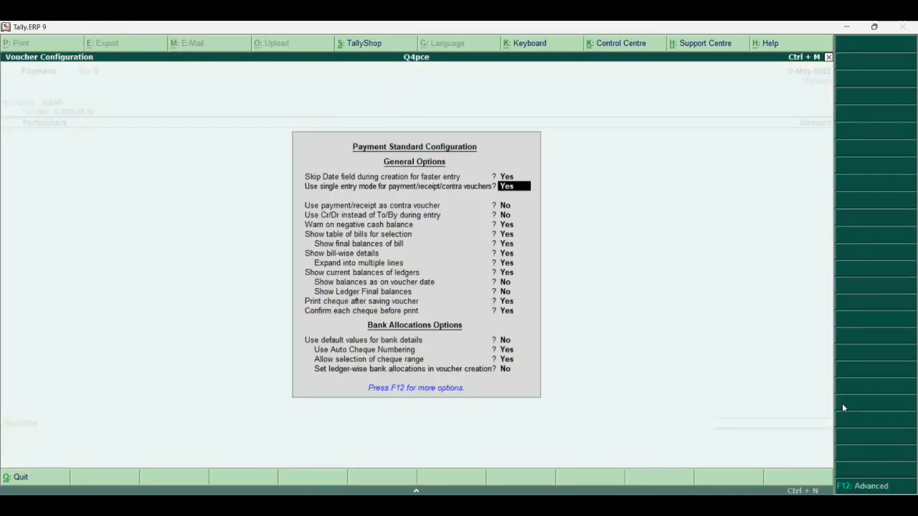
pyautogui.write('n')
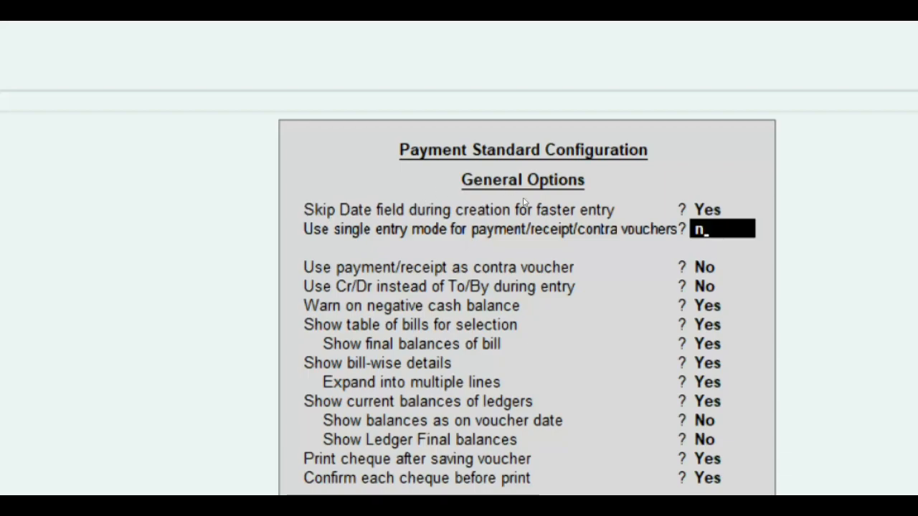
pyautogui.press('Return')
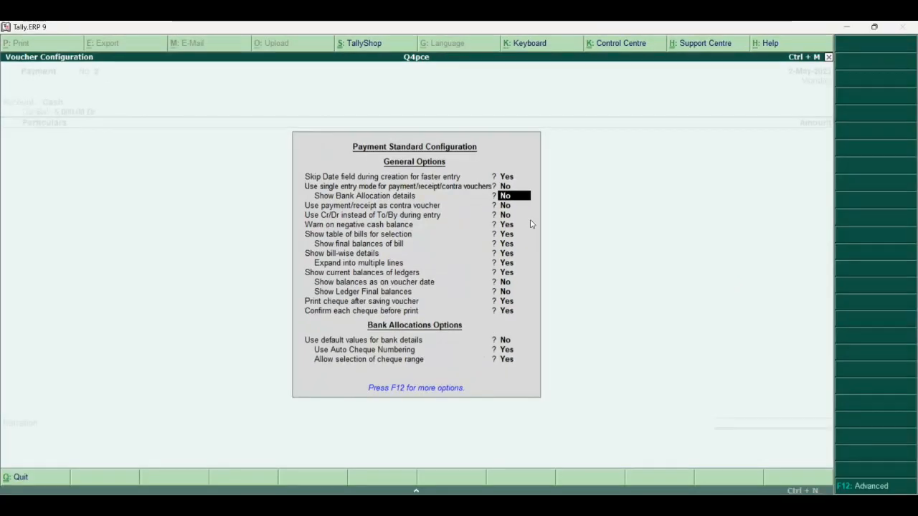
pyautogui.press('Return')
pyautogui.press('Return')
pyautogui.press('Return')
pyautogui.press('Return')
pyautogui.press('Return')
pyautogui.press('Return')
pyautogui.press('Return')
pyautogui.press('Return')
pyautogui.press('Return')
pyautogui.press('Return')
pyautogui.press('Return')
pyautogui.press('Return')
pyautogui.press('Return')
pyautogui.press('Return')
pyautogui.press('Return')
pyautogui.press('Return')
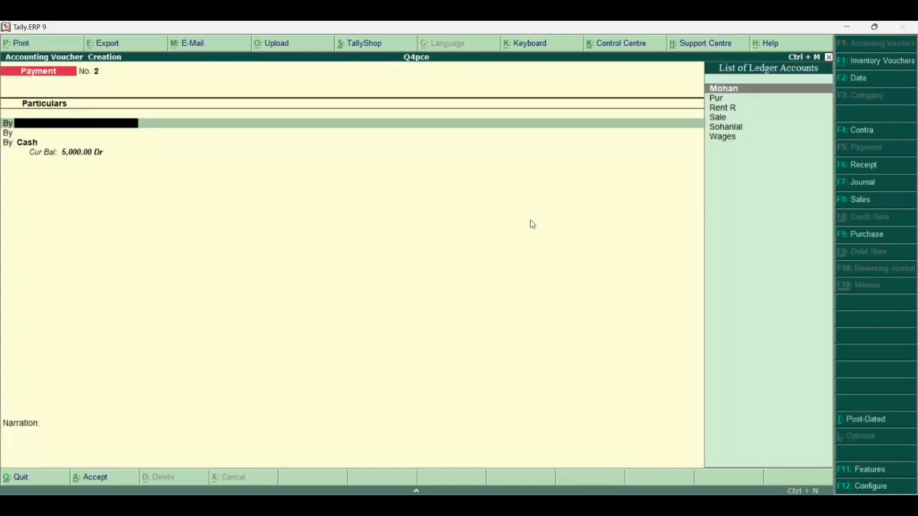
pyautogui.press('Return')
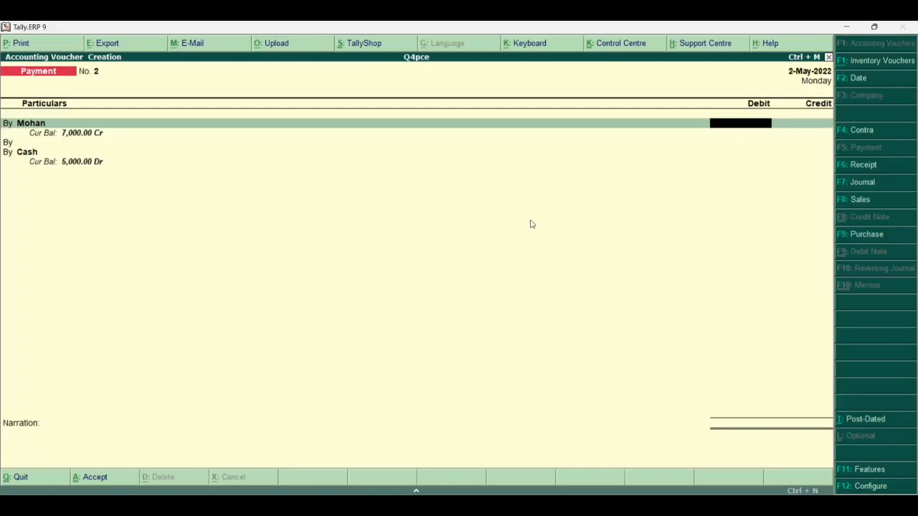
pyautogui.press('BackSpace')
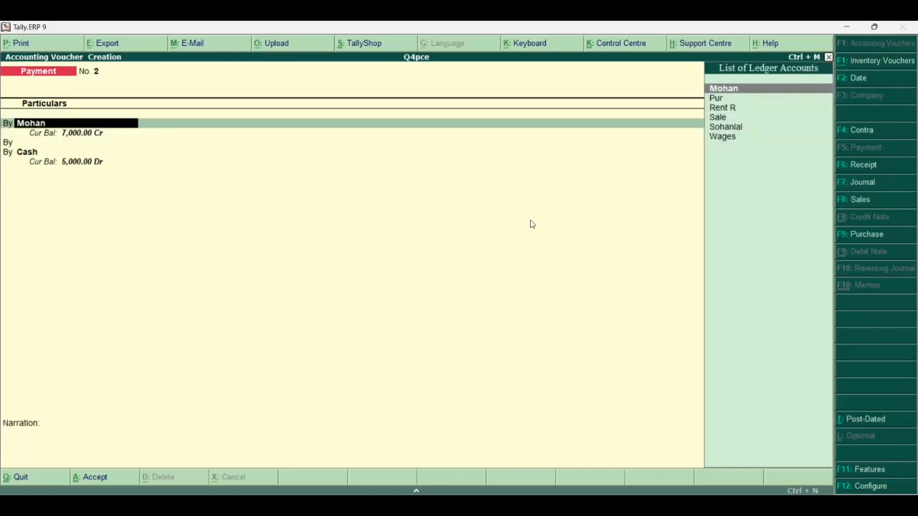
pyautogui.write('s')
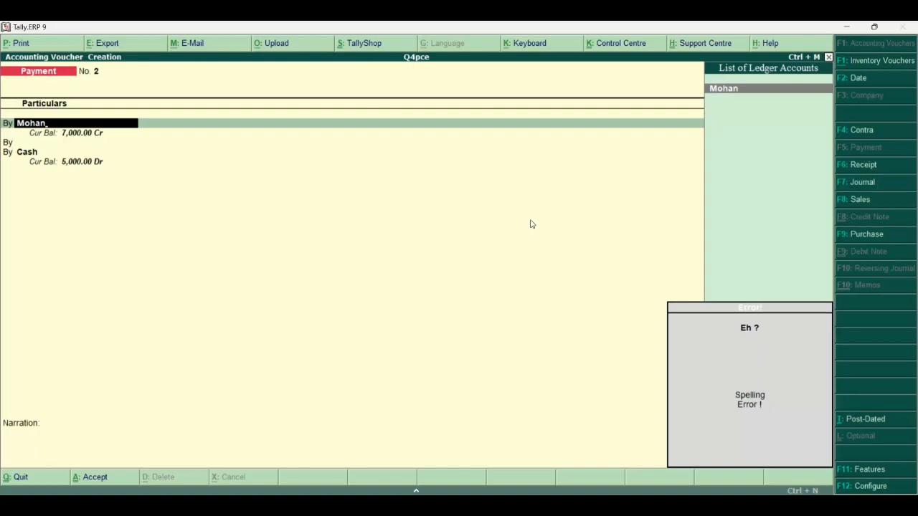
# Step: Start a new ledger named Comm from the Payment voucher's first debit line, without an alias
pyautogui.hotkey('alt', 'c')
pyautogui.write('Comm')
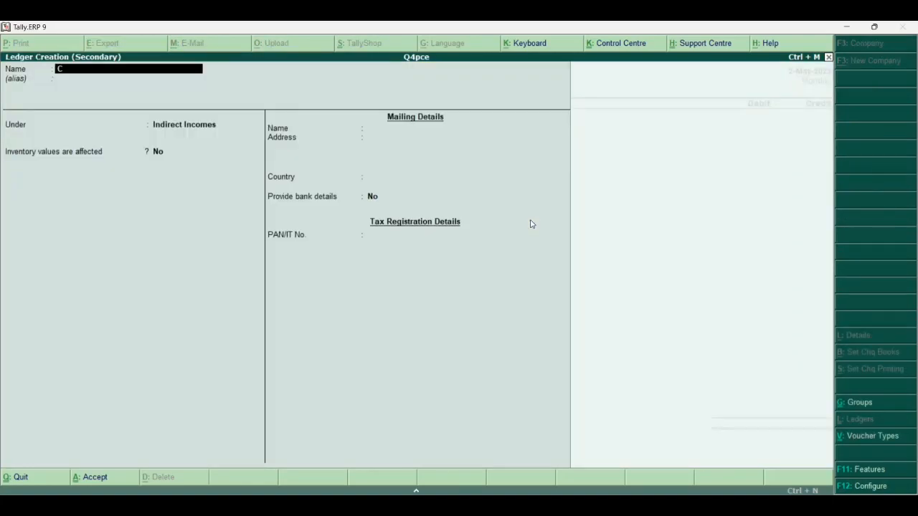
pyautogui.press('Return')
pyautogui.press('Return')
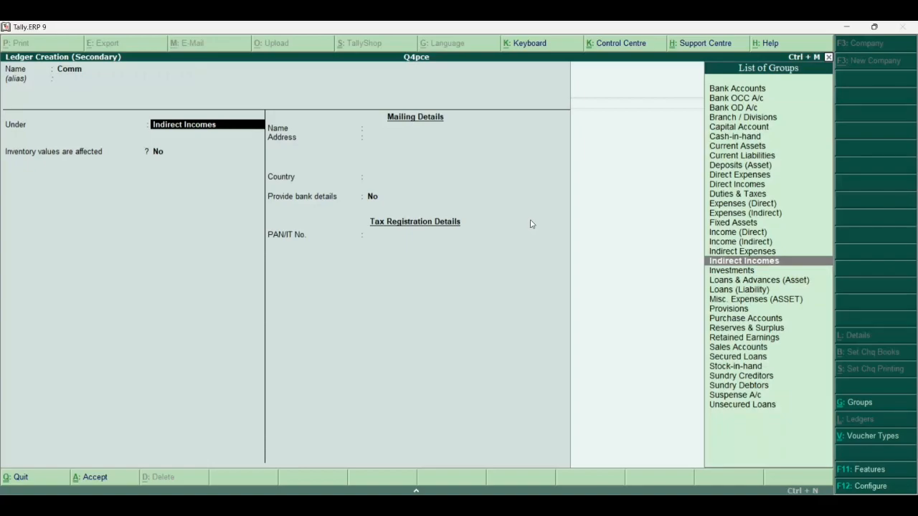
# Step: Group the Comm ledger under Indirect Expenses and save it with the default details
pyautogui.write('I')
pyautogui.press('Down')
pyautogui.press('Down')
pyautogui.press('Down')
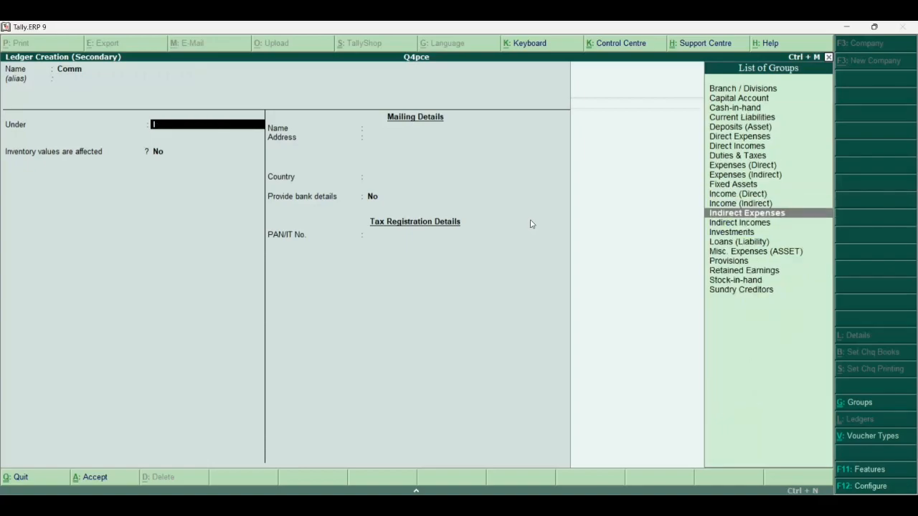
pyautogui.press('Return')
pyautogui.press('Return')
pyautogui.press('Return')
pyautogui.press('Return')
pyautogui.press('Return')
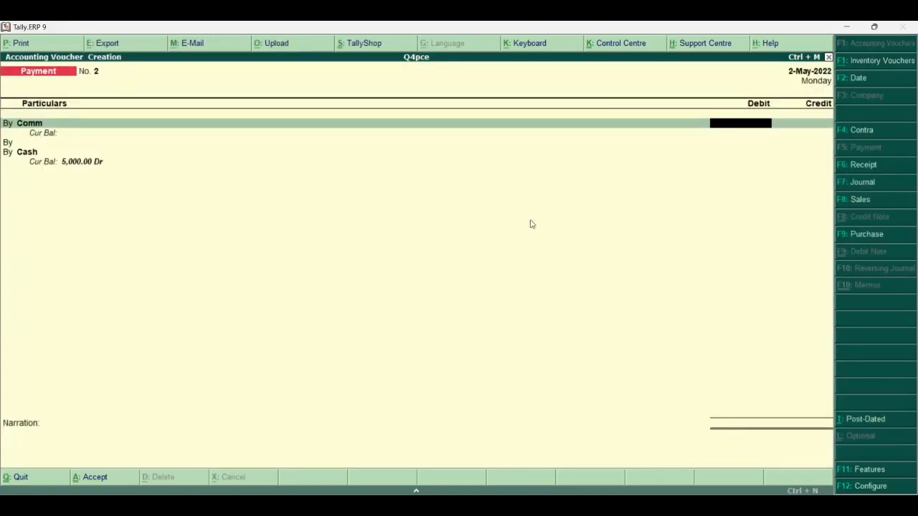
# Step: Debit Comm with 8000 and change the Payment voucher's second line to a To (credit) line
pyautogui.write('8000')
pyautogui.press('Return')
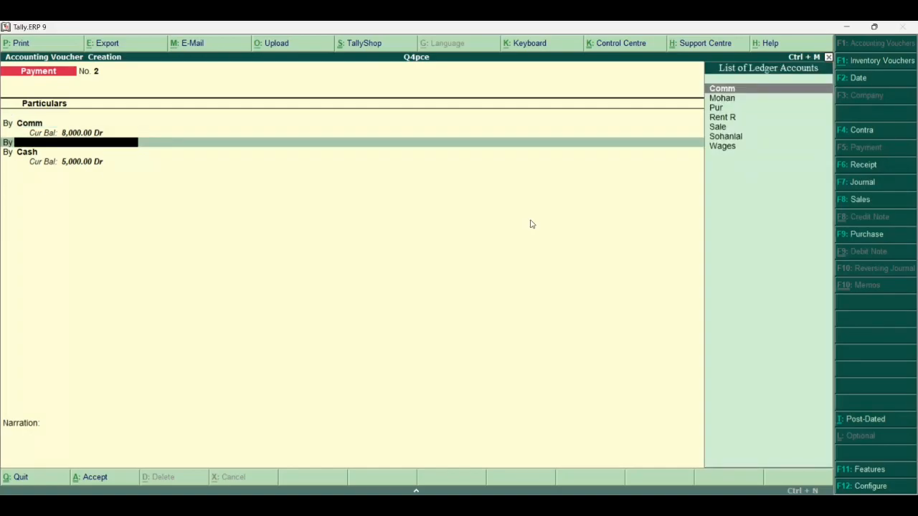
pyautogui.press('Down')
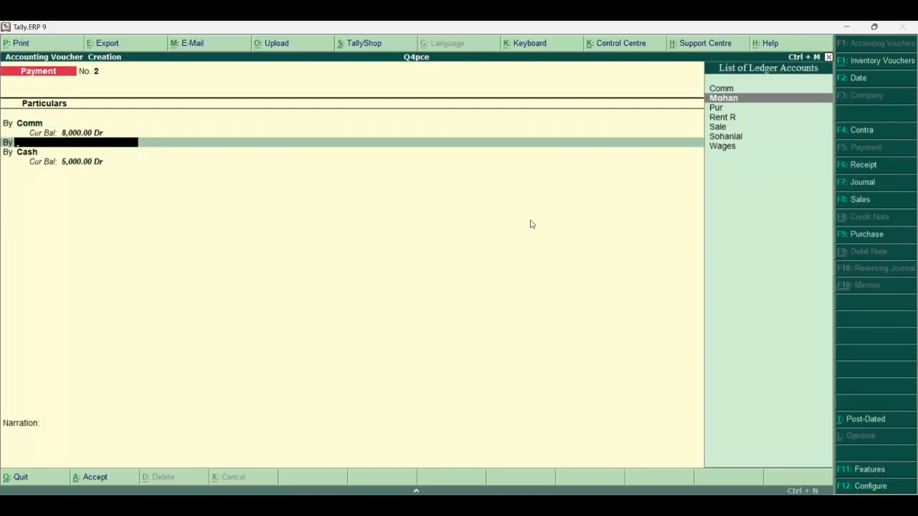
pyautogui.press('Down')
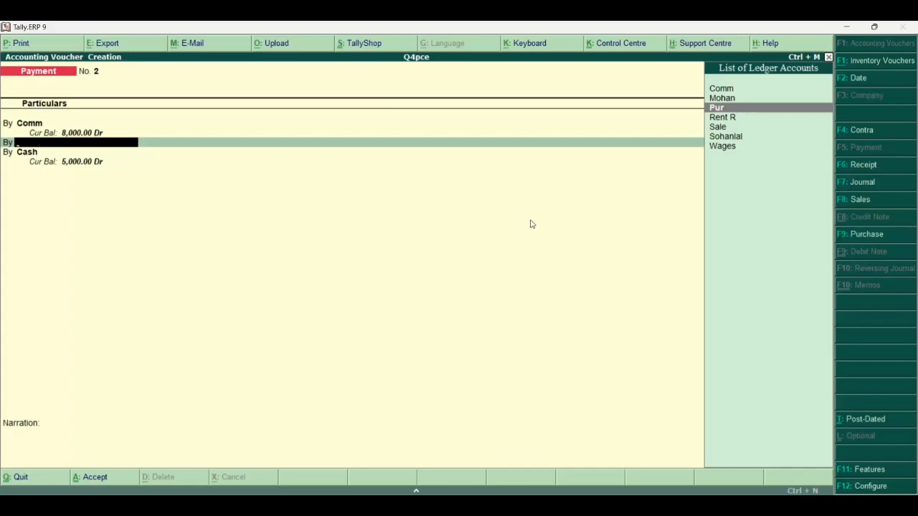
pyautogui.press('Escape')
pyautogui.write('t')
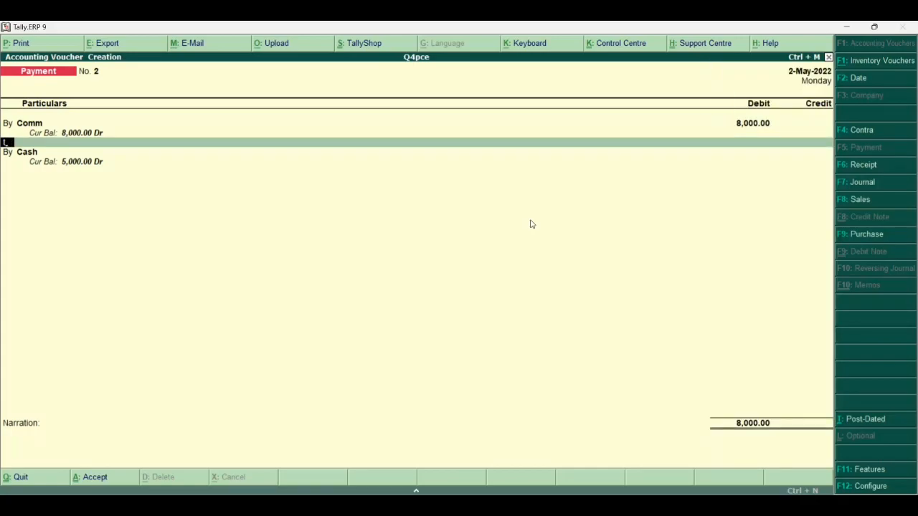
pyautogui.press('Return')
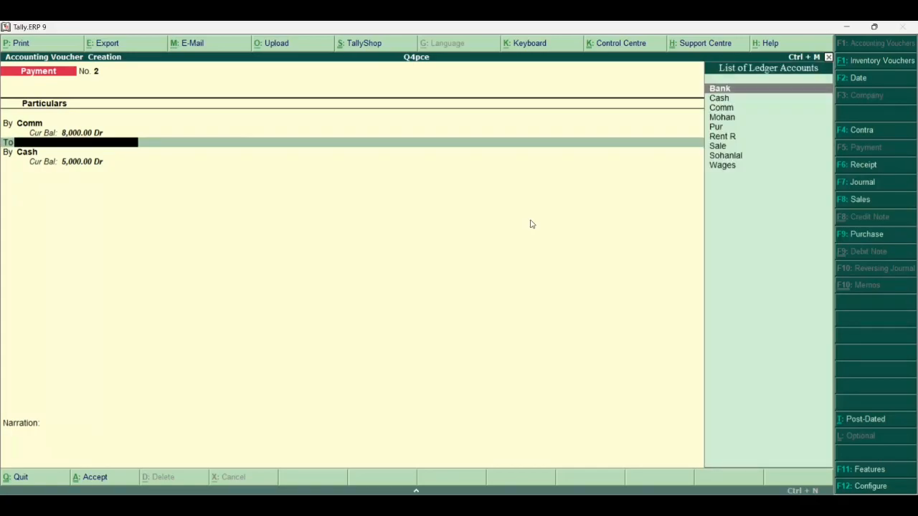
# Step: Credit Cash with 8000 on the Payment voucher's To line and save the voucher without a narration
pyautogui.press('Down')
pyautogui.press('Return')
pyautogui.press('Return')
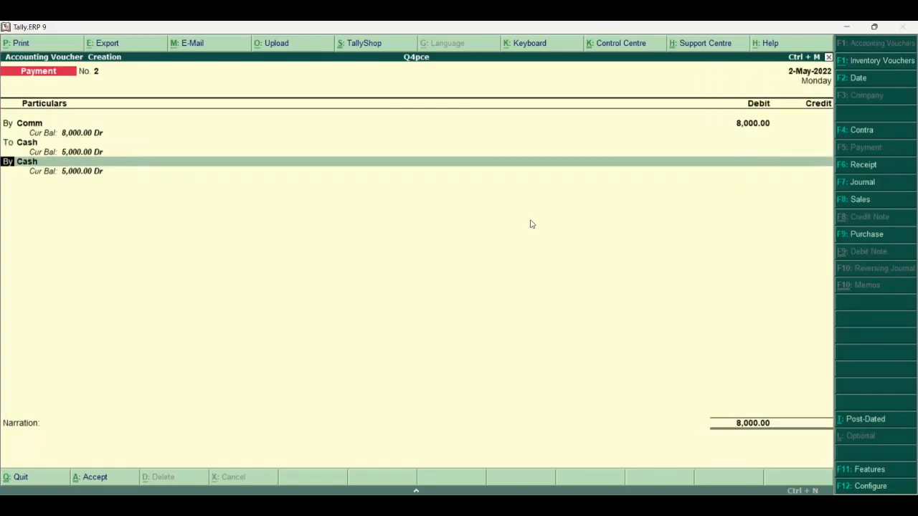
pyautogui.press('BackSpace')
pyautogui.write('8000')
pyautogui.press('Return')
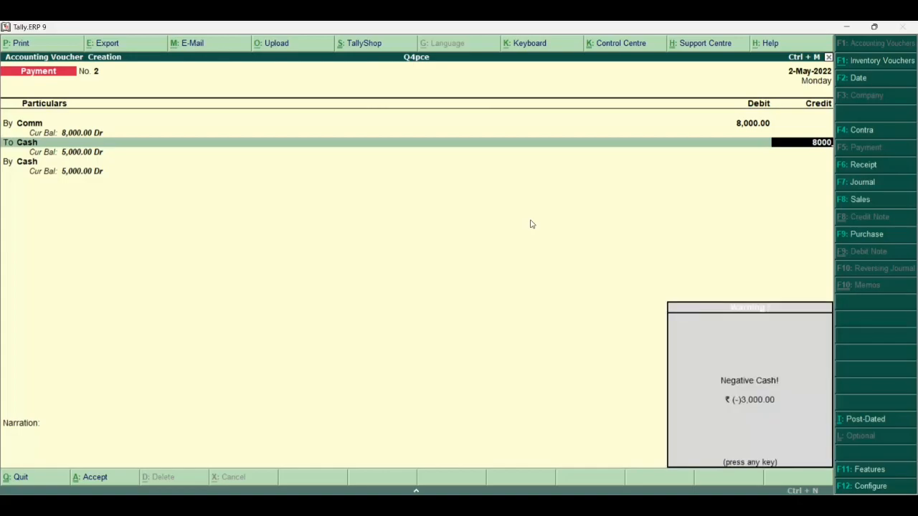
pyautogui.press('Return')
pyautogui.press('Return')
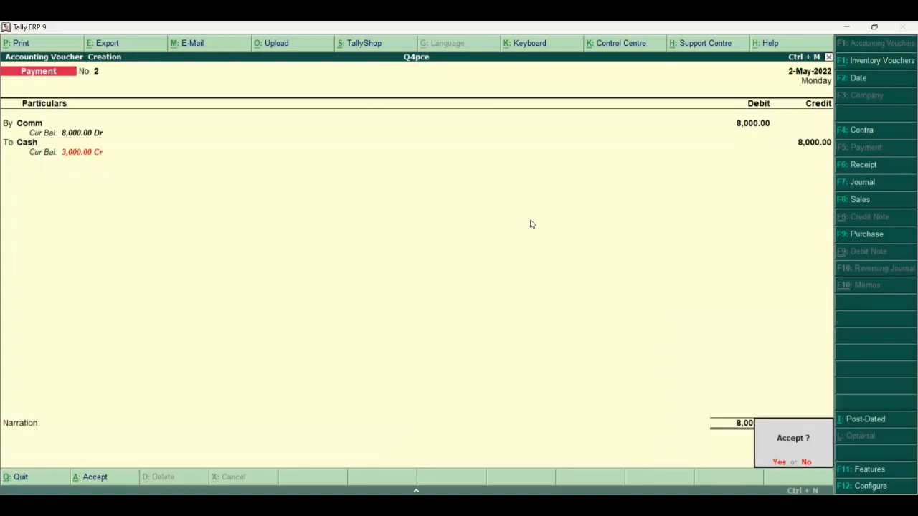
pyautogui.press('y')
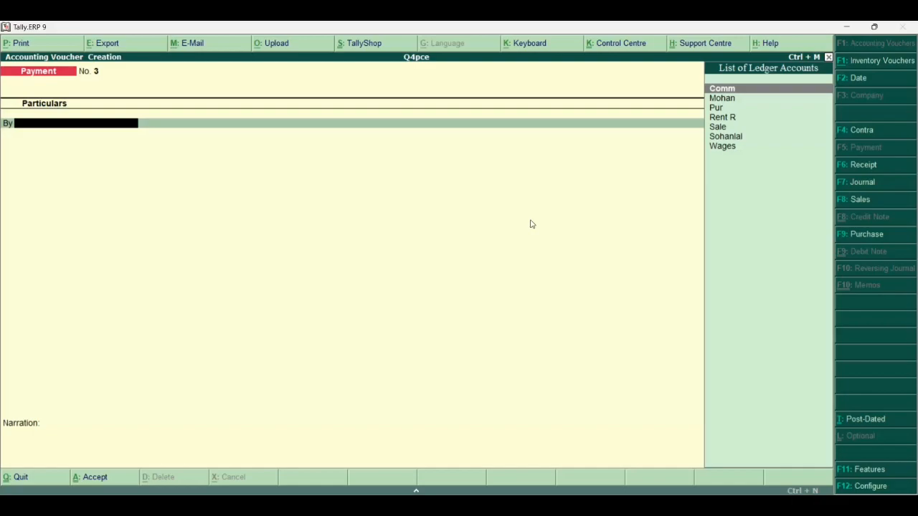
# Step: Start a Receipt voucher and choose Sale as the credited ledger, skipping its inventory allocations
pyautogui.press('F6')
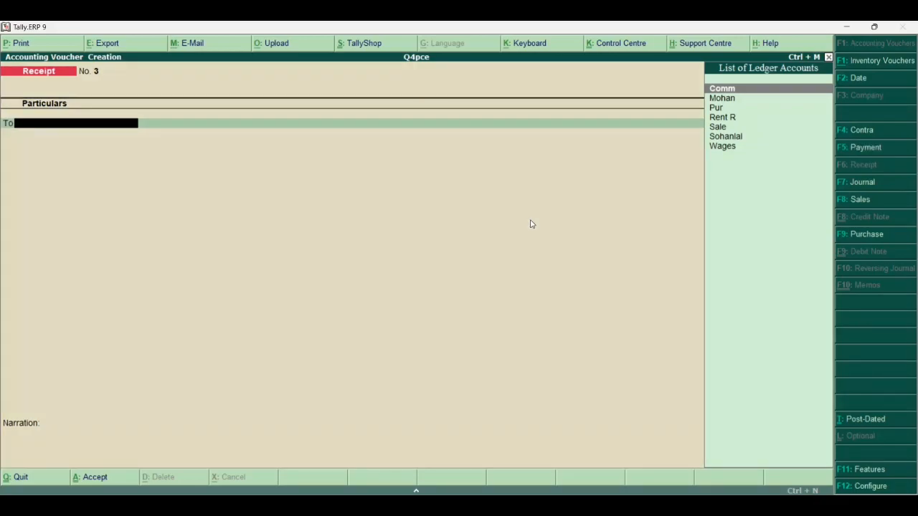
pyautogui.press('Down')
pyautogui.press('Down')
pyautogui.press('Down')
pyautogui.press('Down')
pyautogui.write('S')
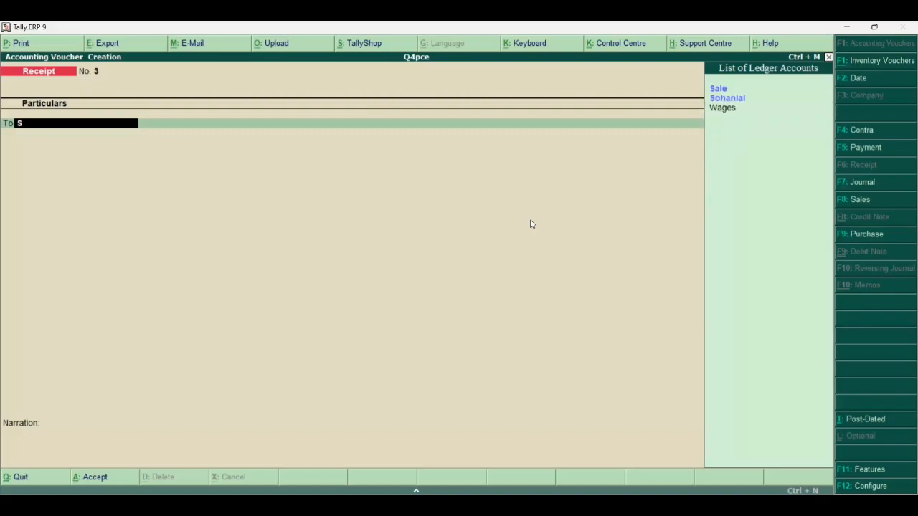
pyautogui.press('Return')
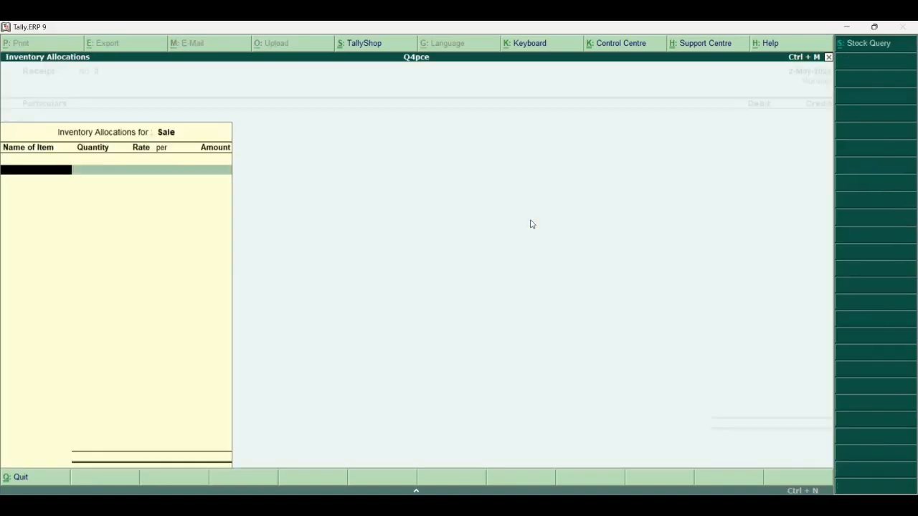
pyautogui.press('Escape')
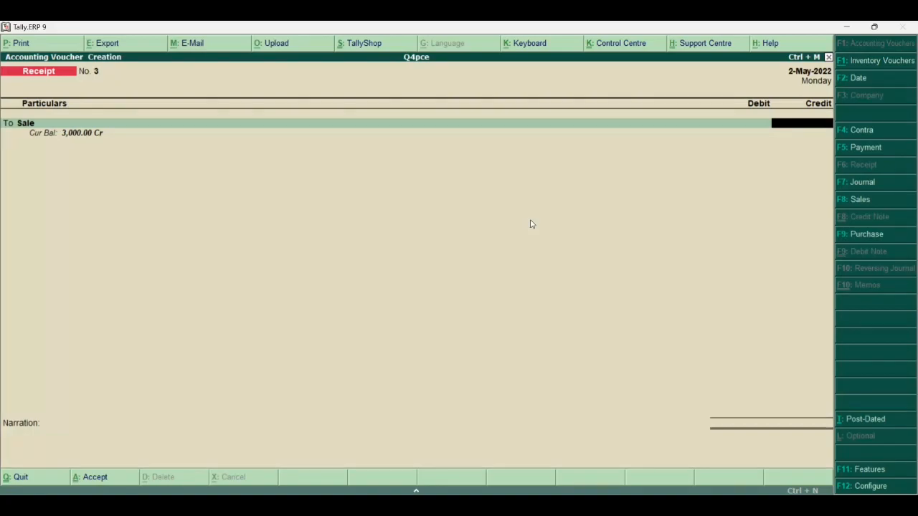
# Step: Credit Sale with 7000, debit Cash with 7000 and save the Receipt voucher without a narration
pyautogui.write('7000')
pyautogui.press('Return')
pyautogui.press('Return')
pyautogui.press('Return')
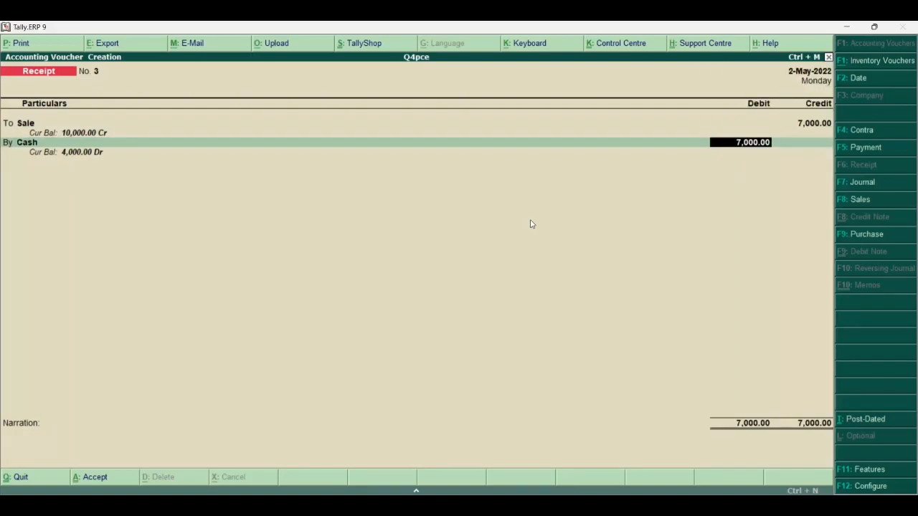
pyautogui.press('Return')
pyautogui.press('Return')
pyautogui.press('Return')
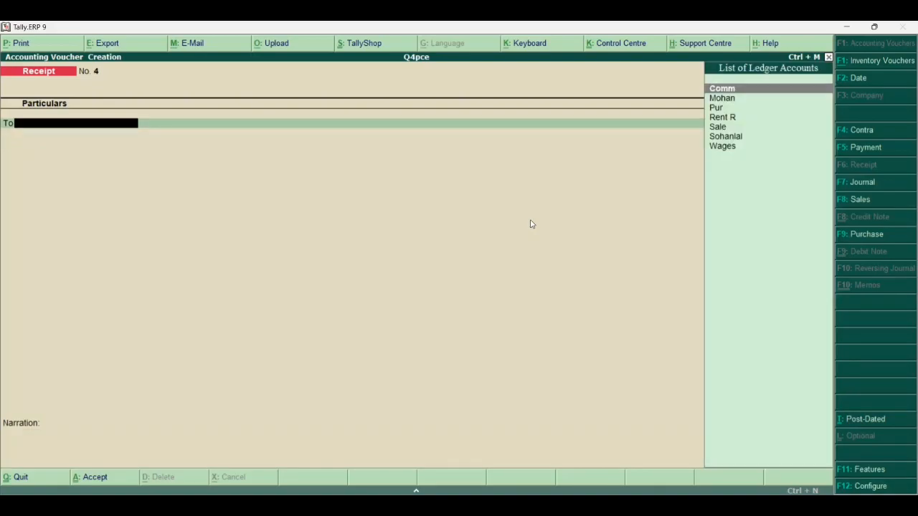
# Step: Leave voucher entry and open the Day Book to examine the saved vouchers
pyautogui.press('Escape')
pyautogui.press('Return')
pyautogui.press('Up')
pyautogui.press('Up')
pyautogui.press('Down')
pyautogui.press('Down')
pyautogui.press('Down')
pyautogui.press('Down')
pyautogui.press('Down')
pyautogui.press('Down')
pyautogui.press('Down')
pyautogui.press('Down')
pyautogui.press('Down')
pyautogui.press('Down')
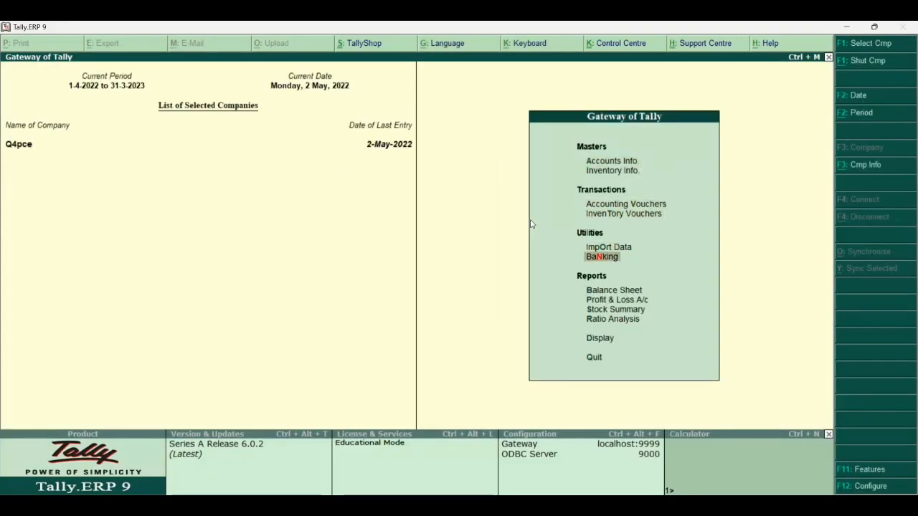
pyautogui.press('Return')
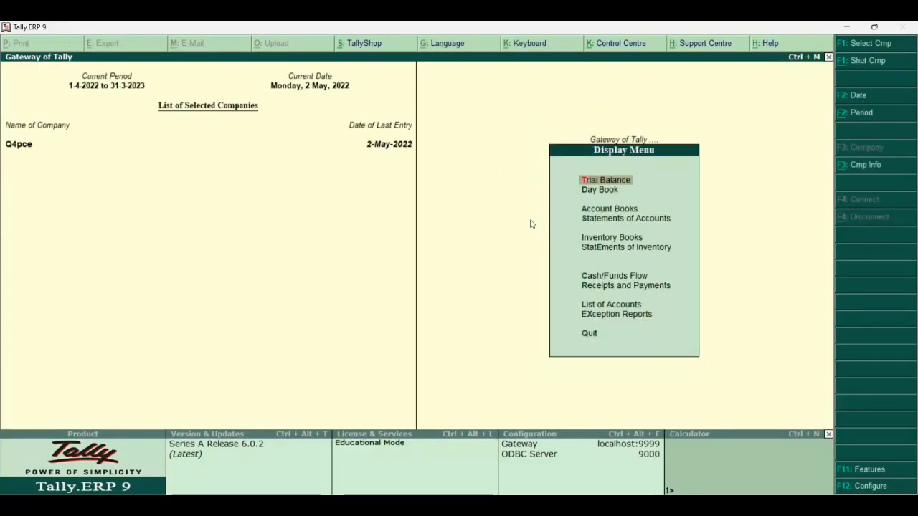
pyautogui.press('Down')
pyautogui.press('Return')
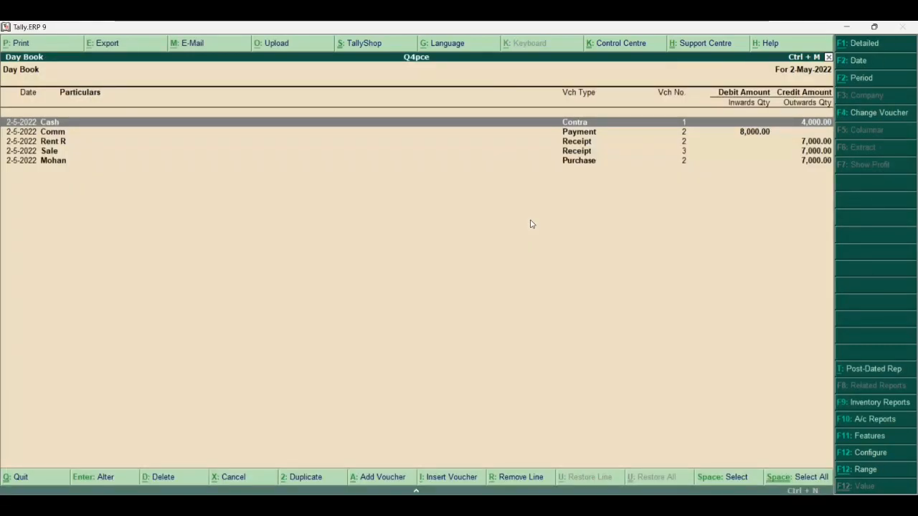
# Step: Set the Day Book period from 1-5-2022 to 31-3-2023, review the vouchers and return to the Gateway of Tally
pyautogui.press('F2')
pyautogui.write('1-5-2022')
pyautogui.press('Return')
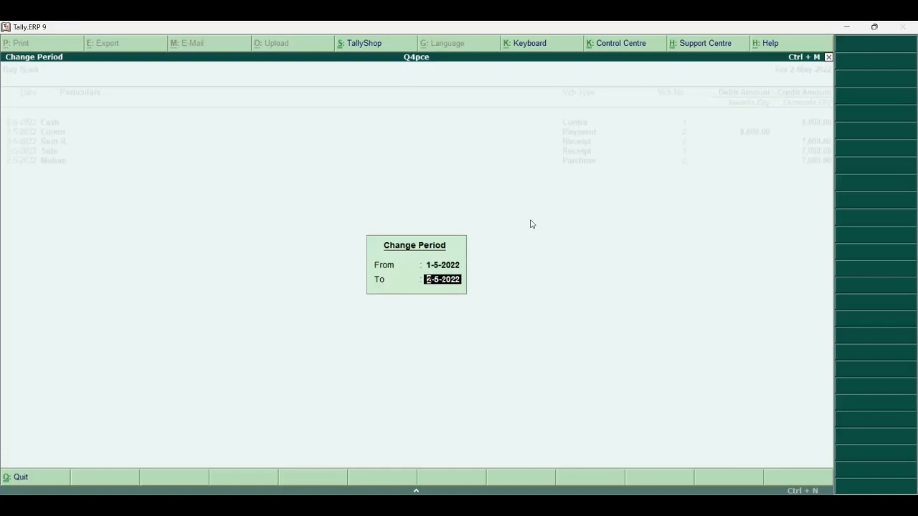
pyautogui.write('31-3-2023')
pyautogui.press('Return')
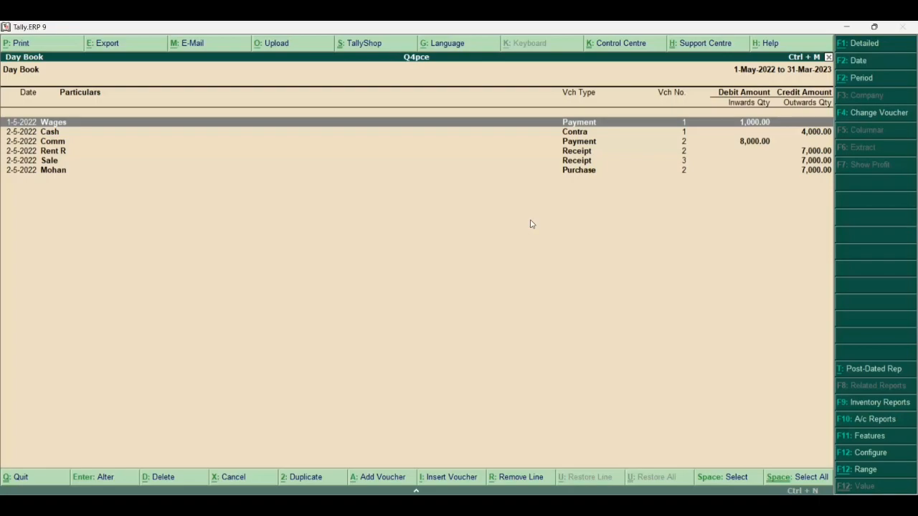
pyautogui.press('Escape')
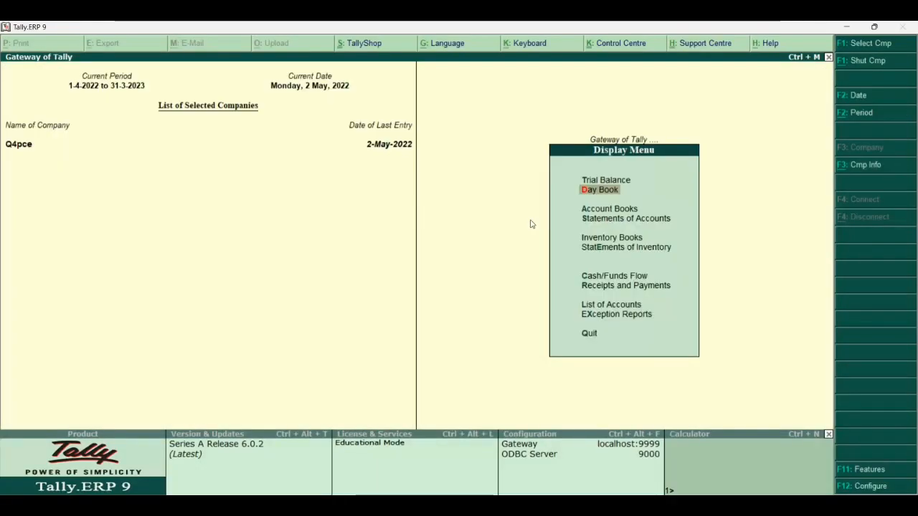
pyautogui.press('Escape')
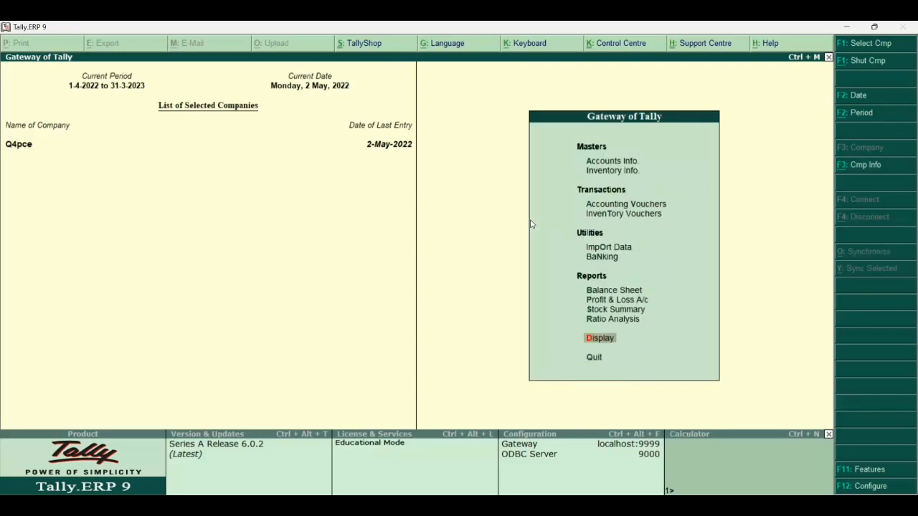
# Step: View the company's Balance Sheet and return to the Gateway of Tally
pyautogui.press('Up')
pyautogui.press('Up')
pyautogui.press('Up')
pyautogui.press('Up')
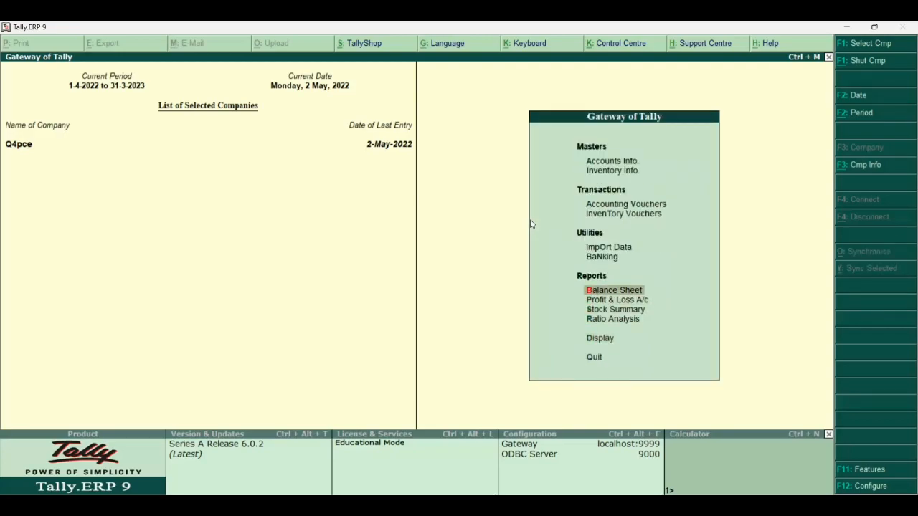
pyautogui.press('Return')
pyautogui.press('Escape')
# Step: Examine the Profit & Loss A/c report and close it
pyautogui.press('Down')
pyautogui.press('Down')
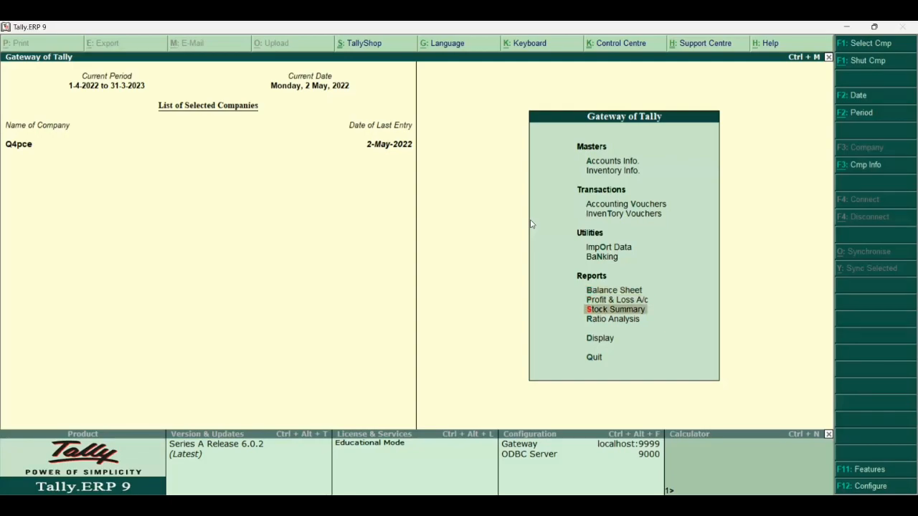
pyautogui.press('Up')
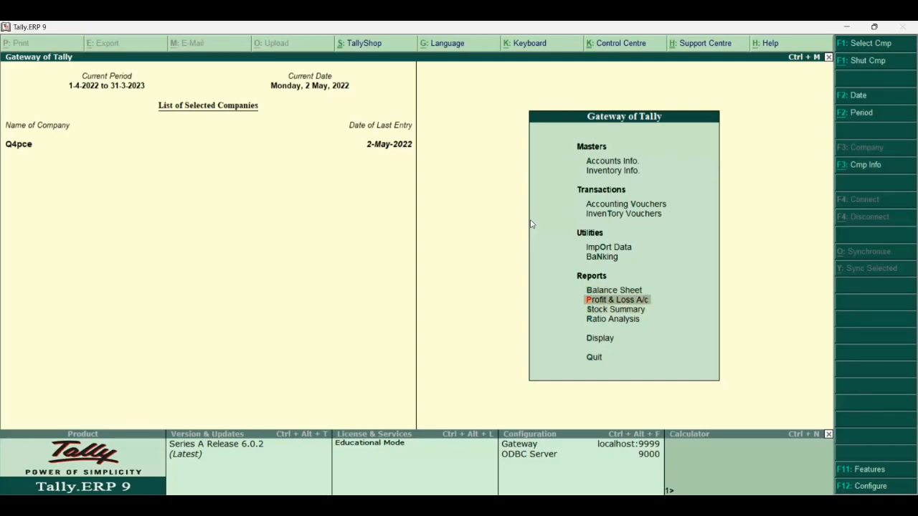
pyautogui.press('Return')
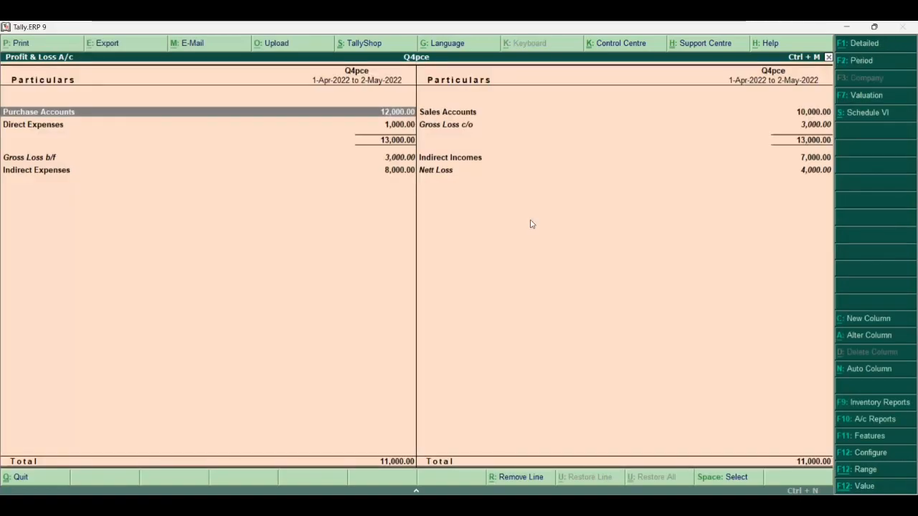
pyautogui.press('Escape')
# Step: View the Stock Summary report and close it
pyautogui.press('Down')
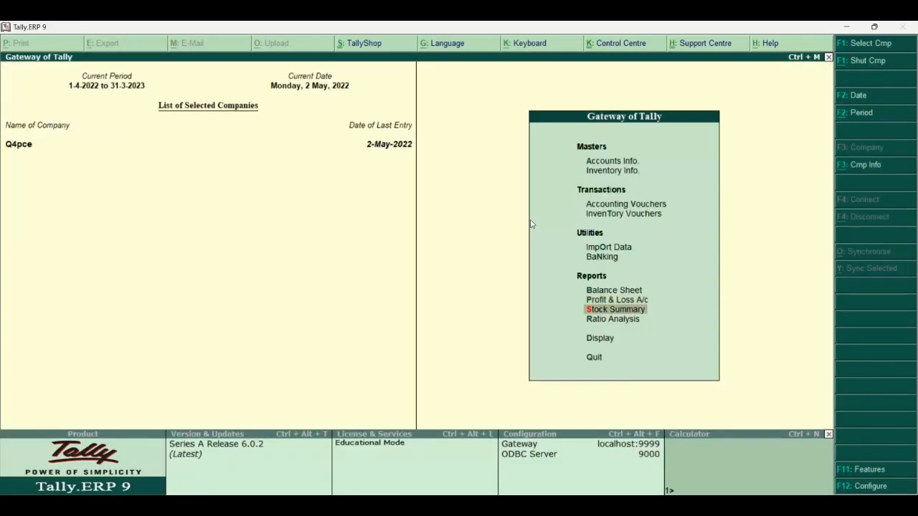
pyautogui.press('Return')
pyautogui.press('Escape')
# Step: Examine the Trial Balance in detailed form and return to the Gateway of Tally
pyautogui.press('Down')
pyautogui.press('Down')
pyautogui.press('Return')
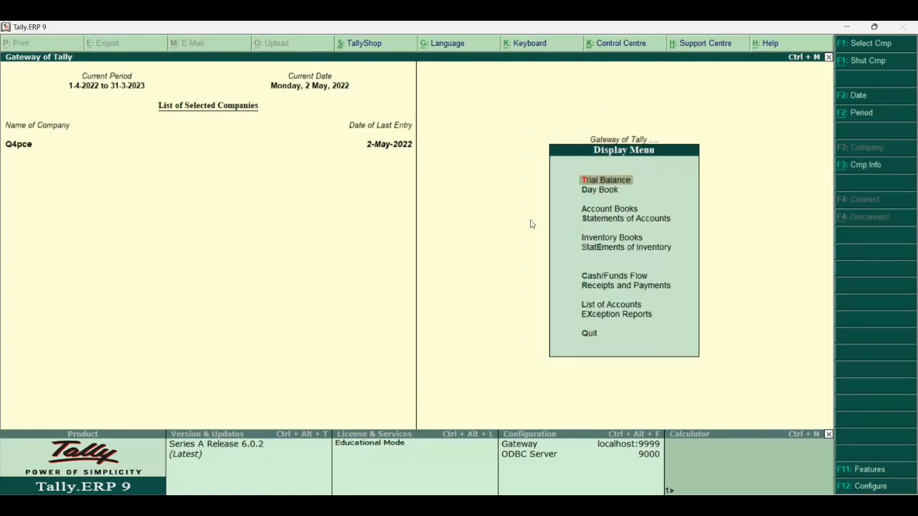
pyautogui.press('Return')
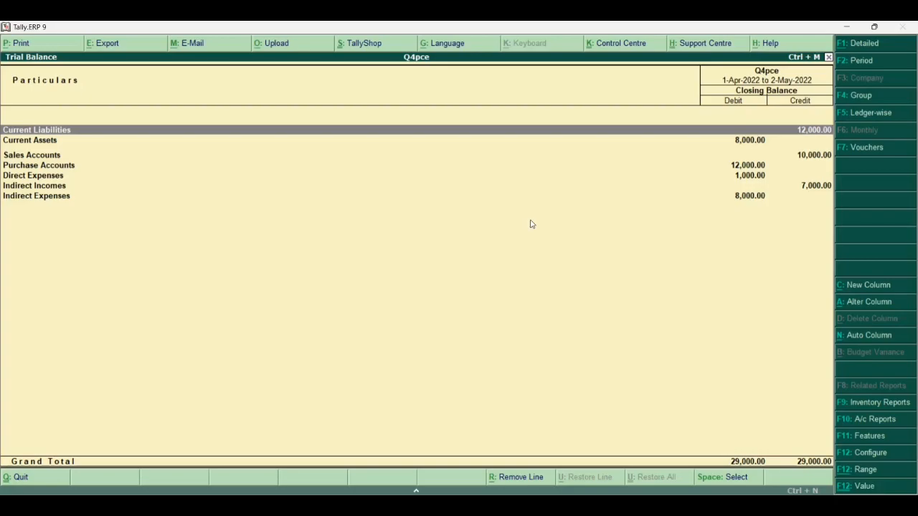
pyautogui.hotkey('alt', 'F1')
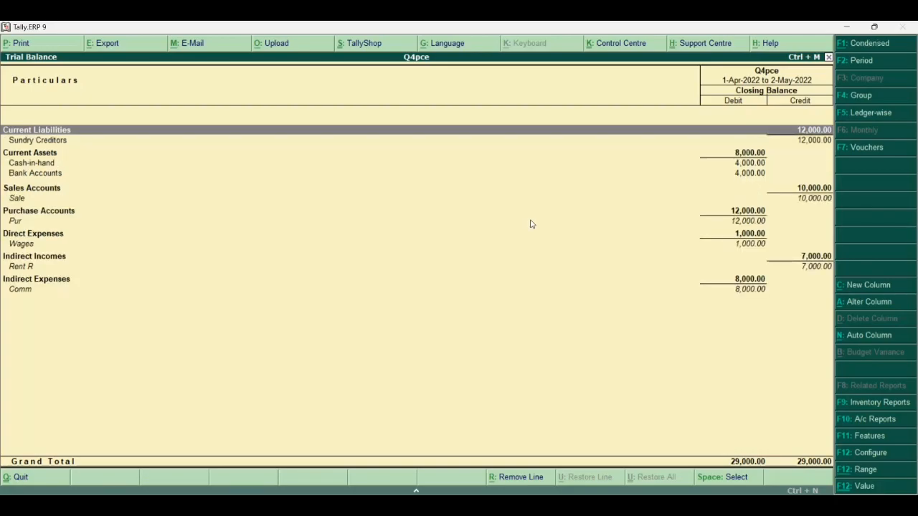
pyautogui.press('Escape')
pyautogui.press('Escape')
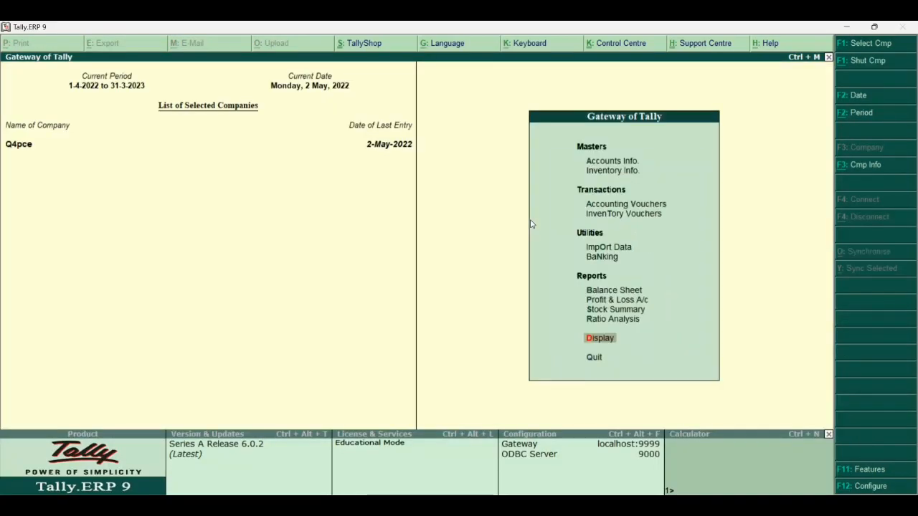
pyautogui.press('Escape')
pyautogui.press('Escape')
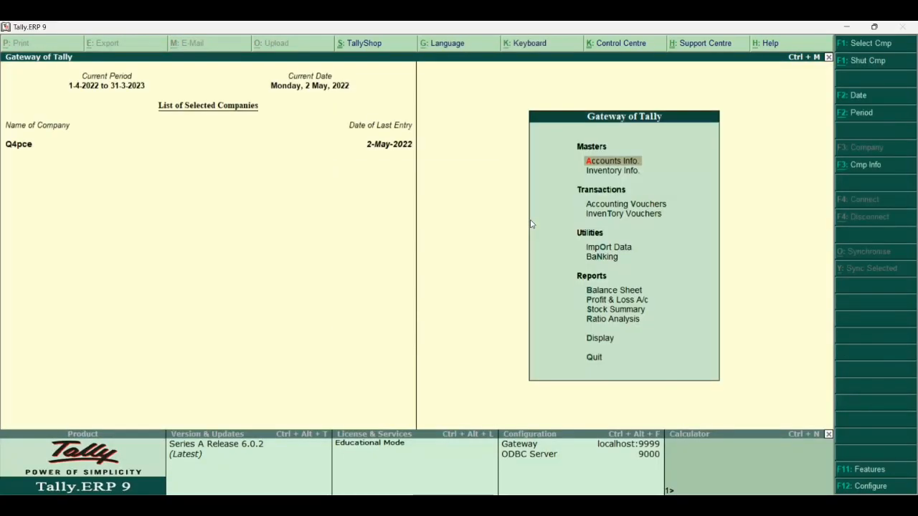